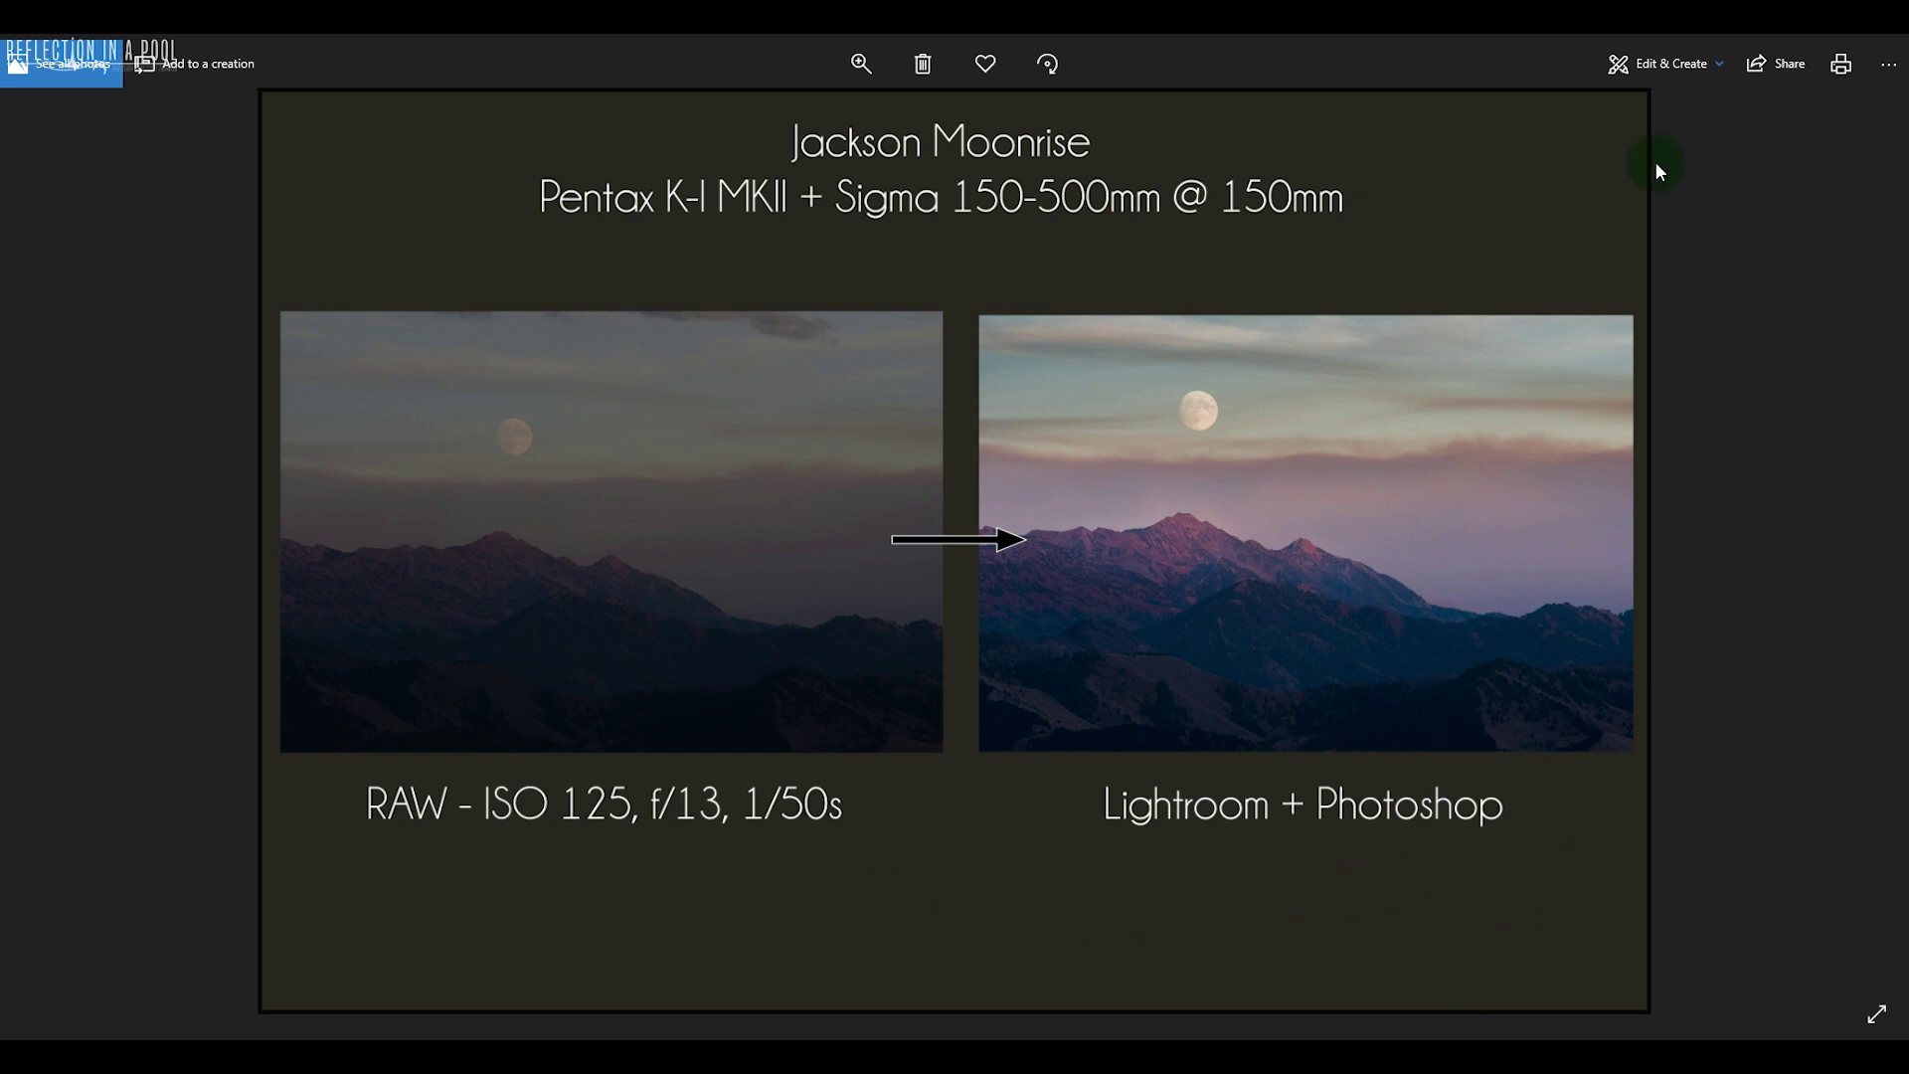
Close the comparison slide to return to the unedited IMGP5961.DNG in the Develop module
click(1894, 42)
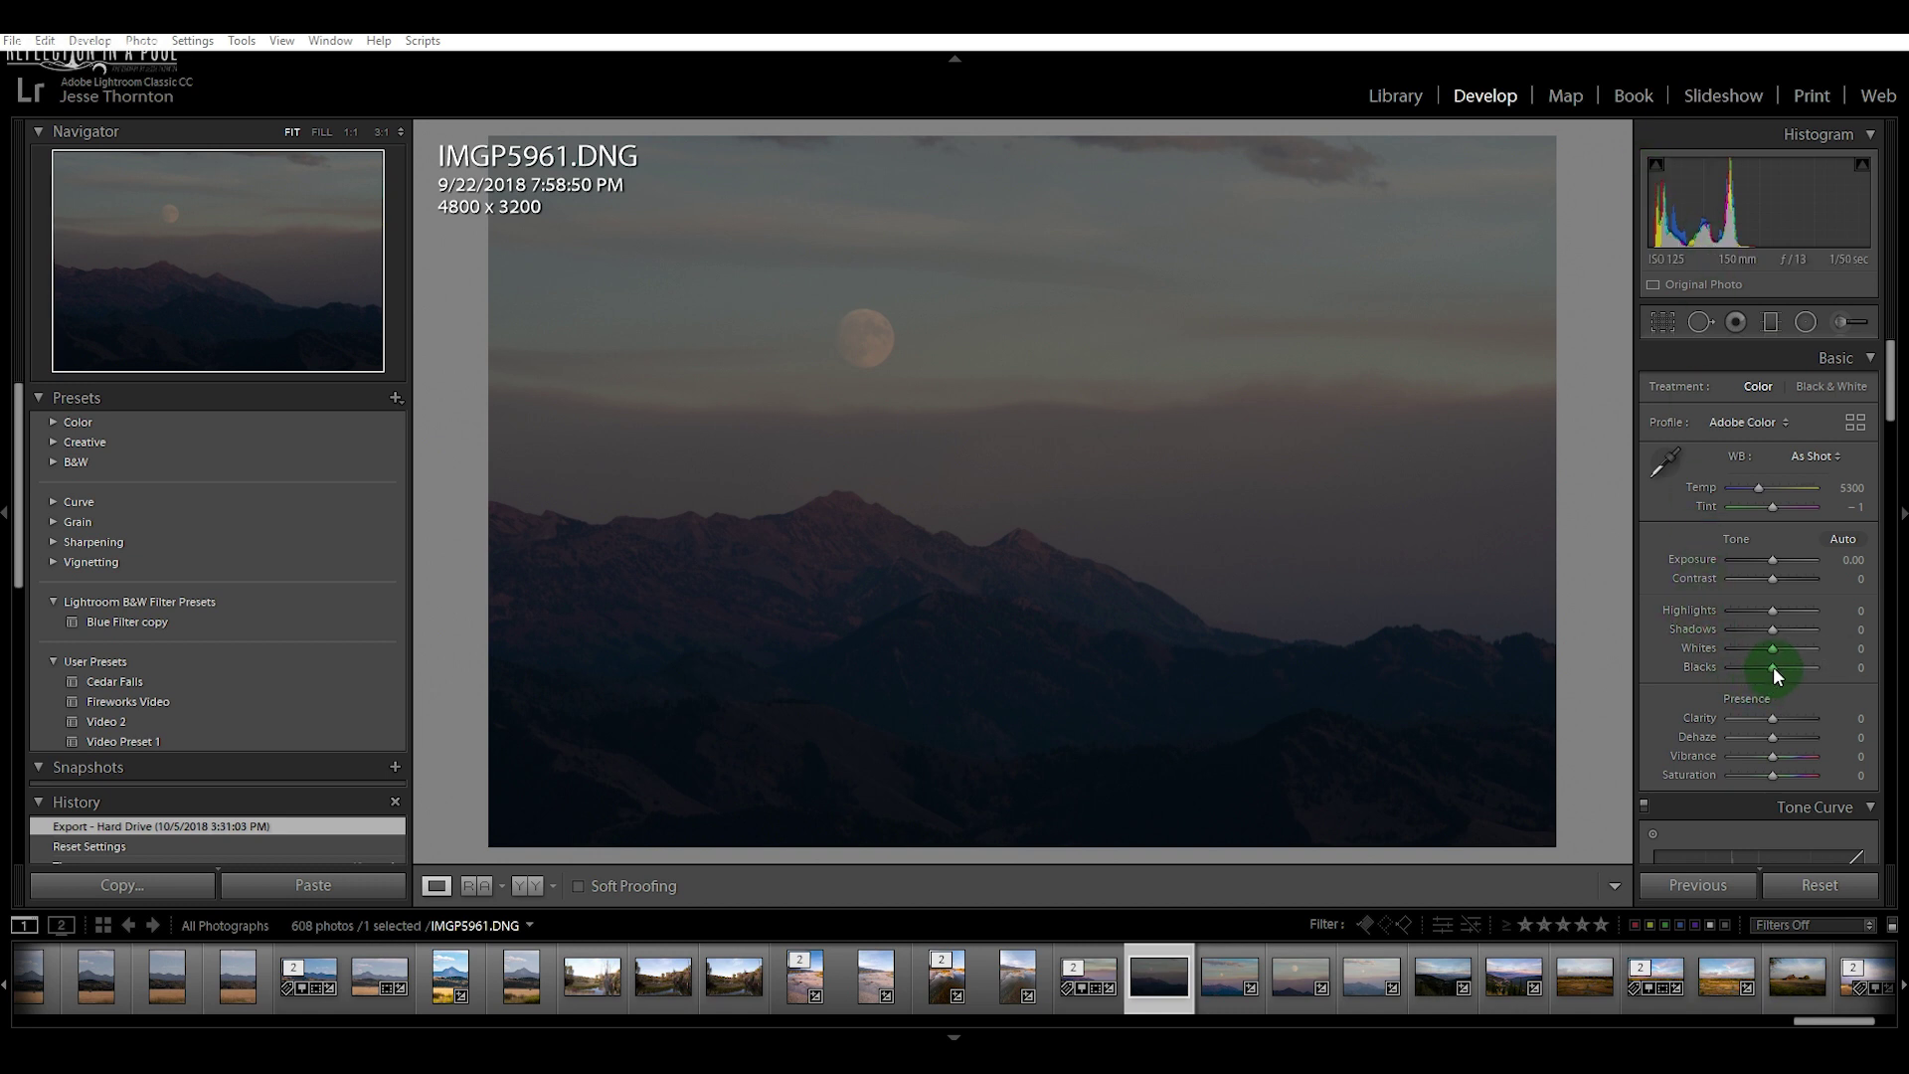
Set Blacks to -57 and turn on the shadow clipping warning to see the clipped foreground
drag(1772, 666, 1750, 667)
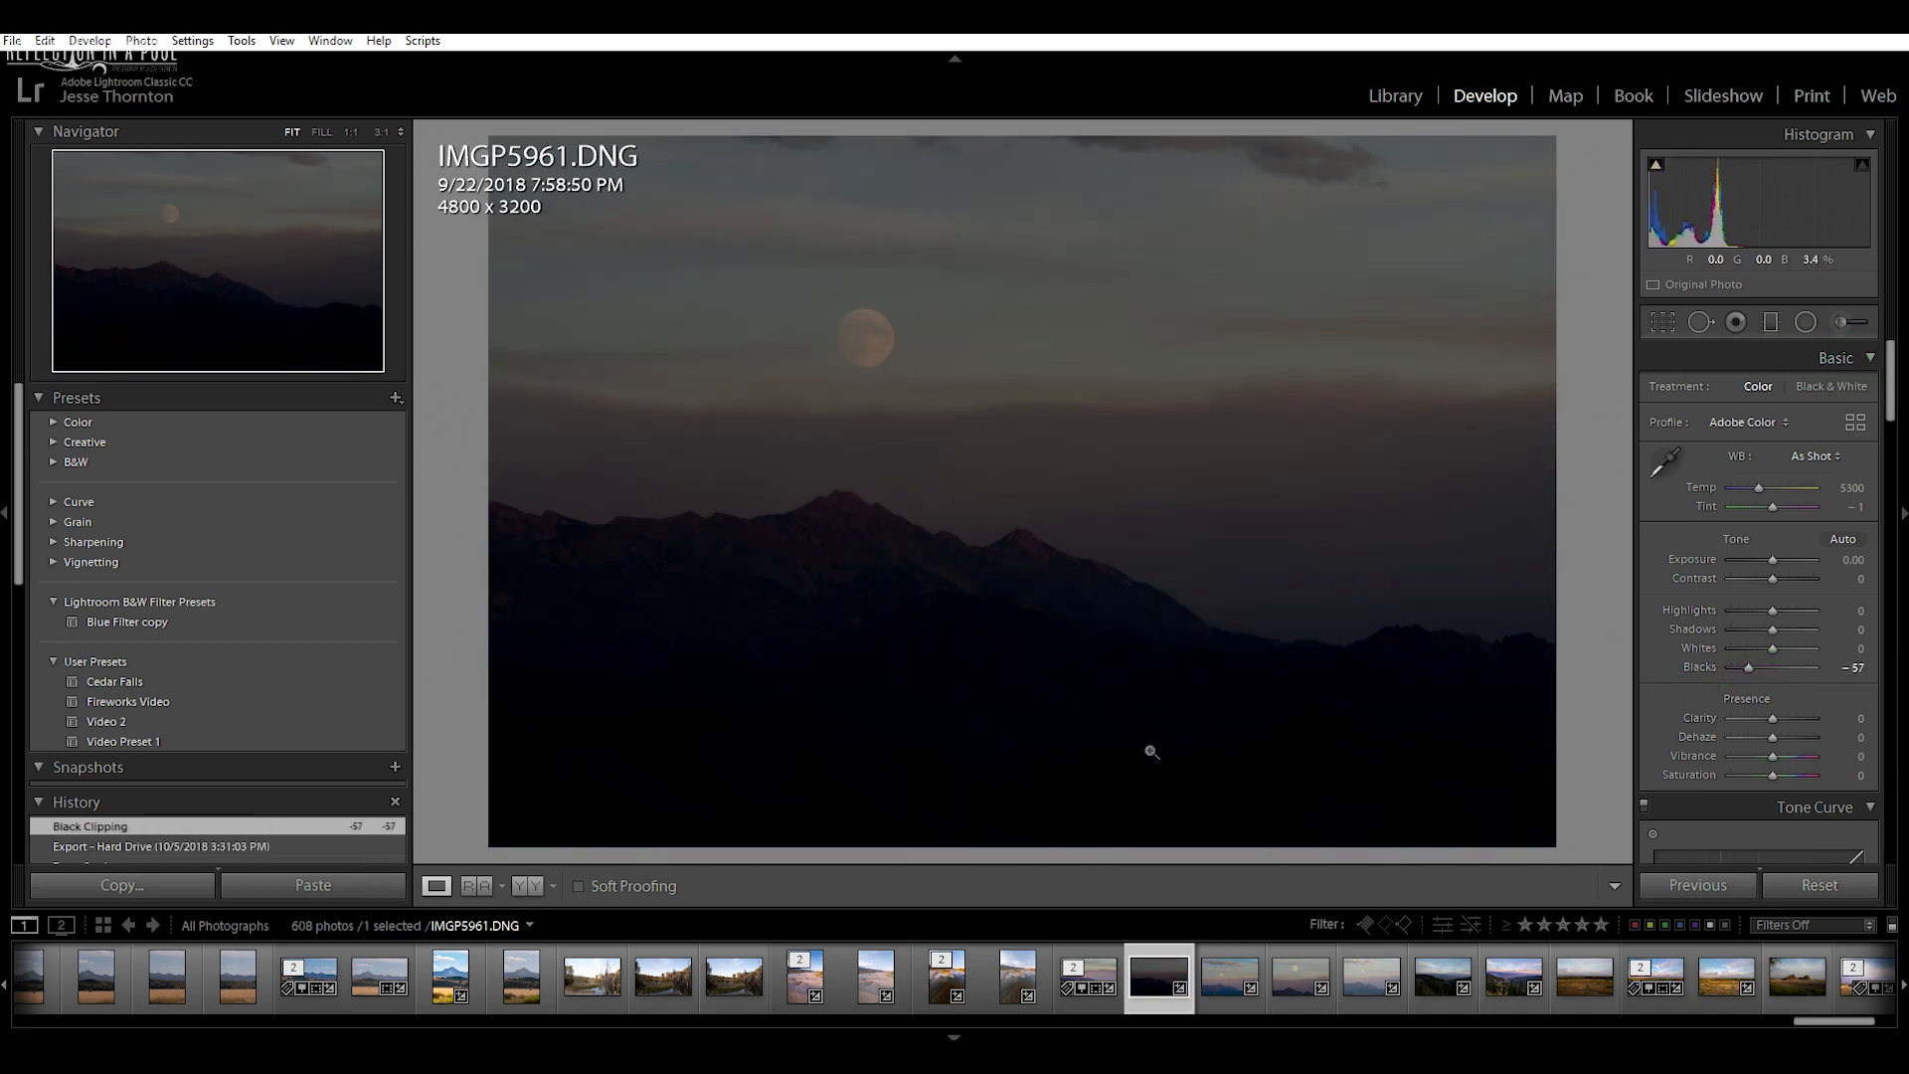
click(1656, 166)
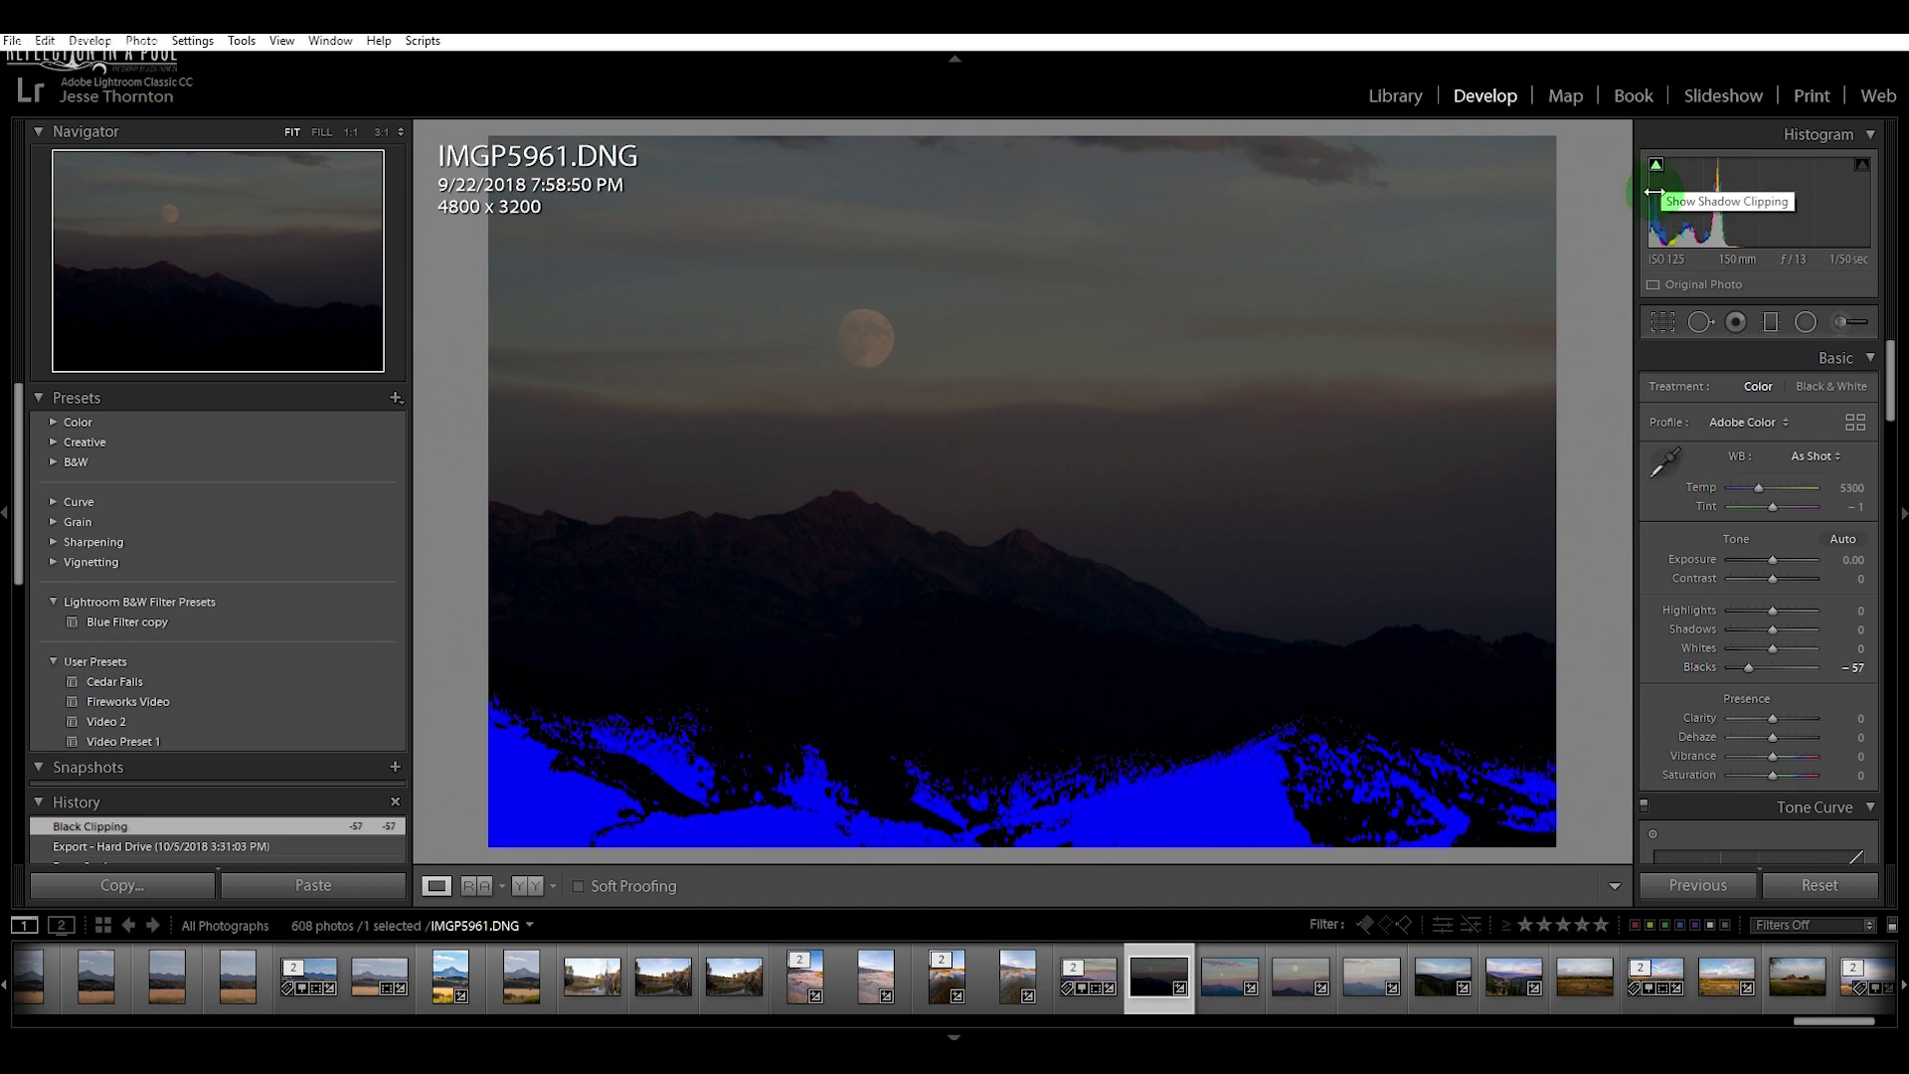
click(1658, 167)
click(1657, 167)
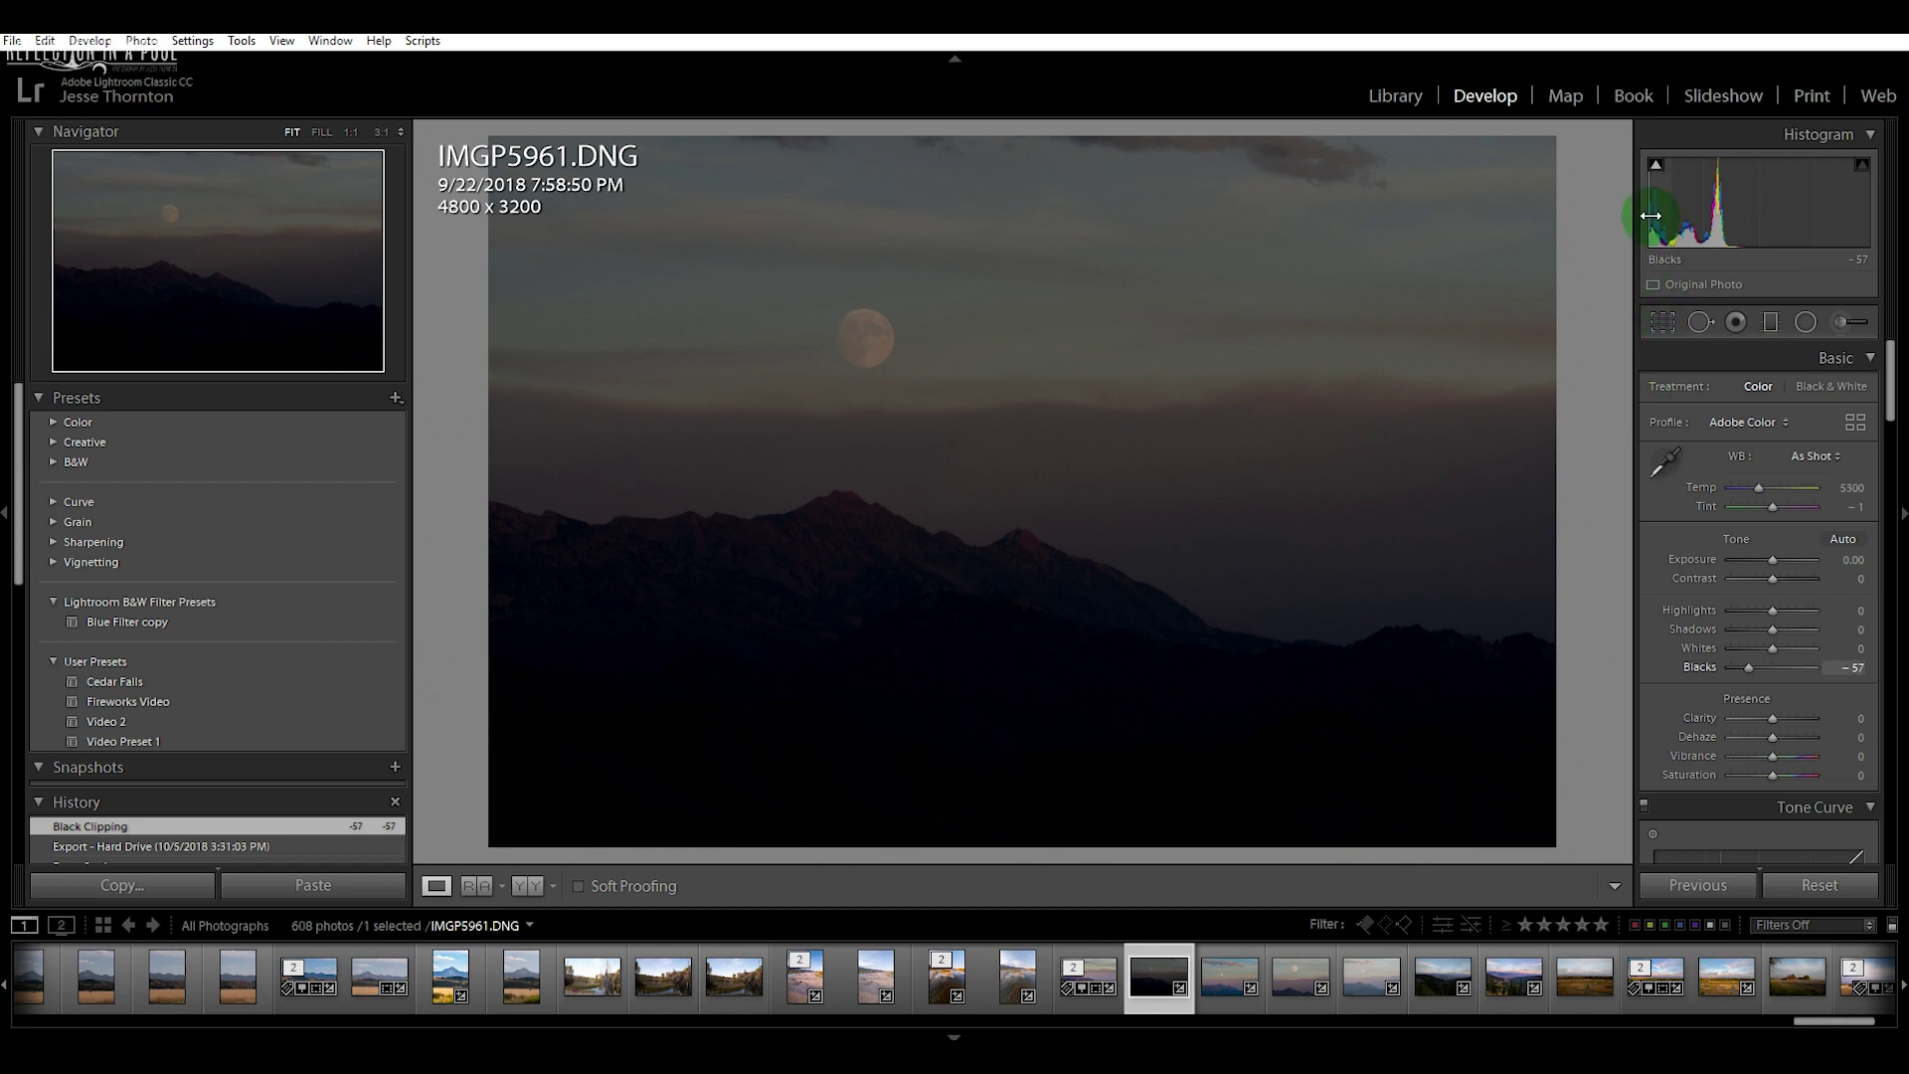
click(1657, 171)
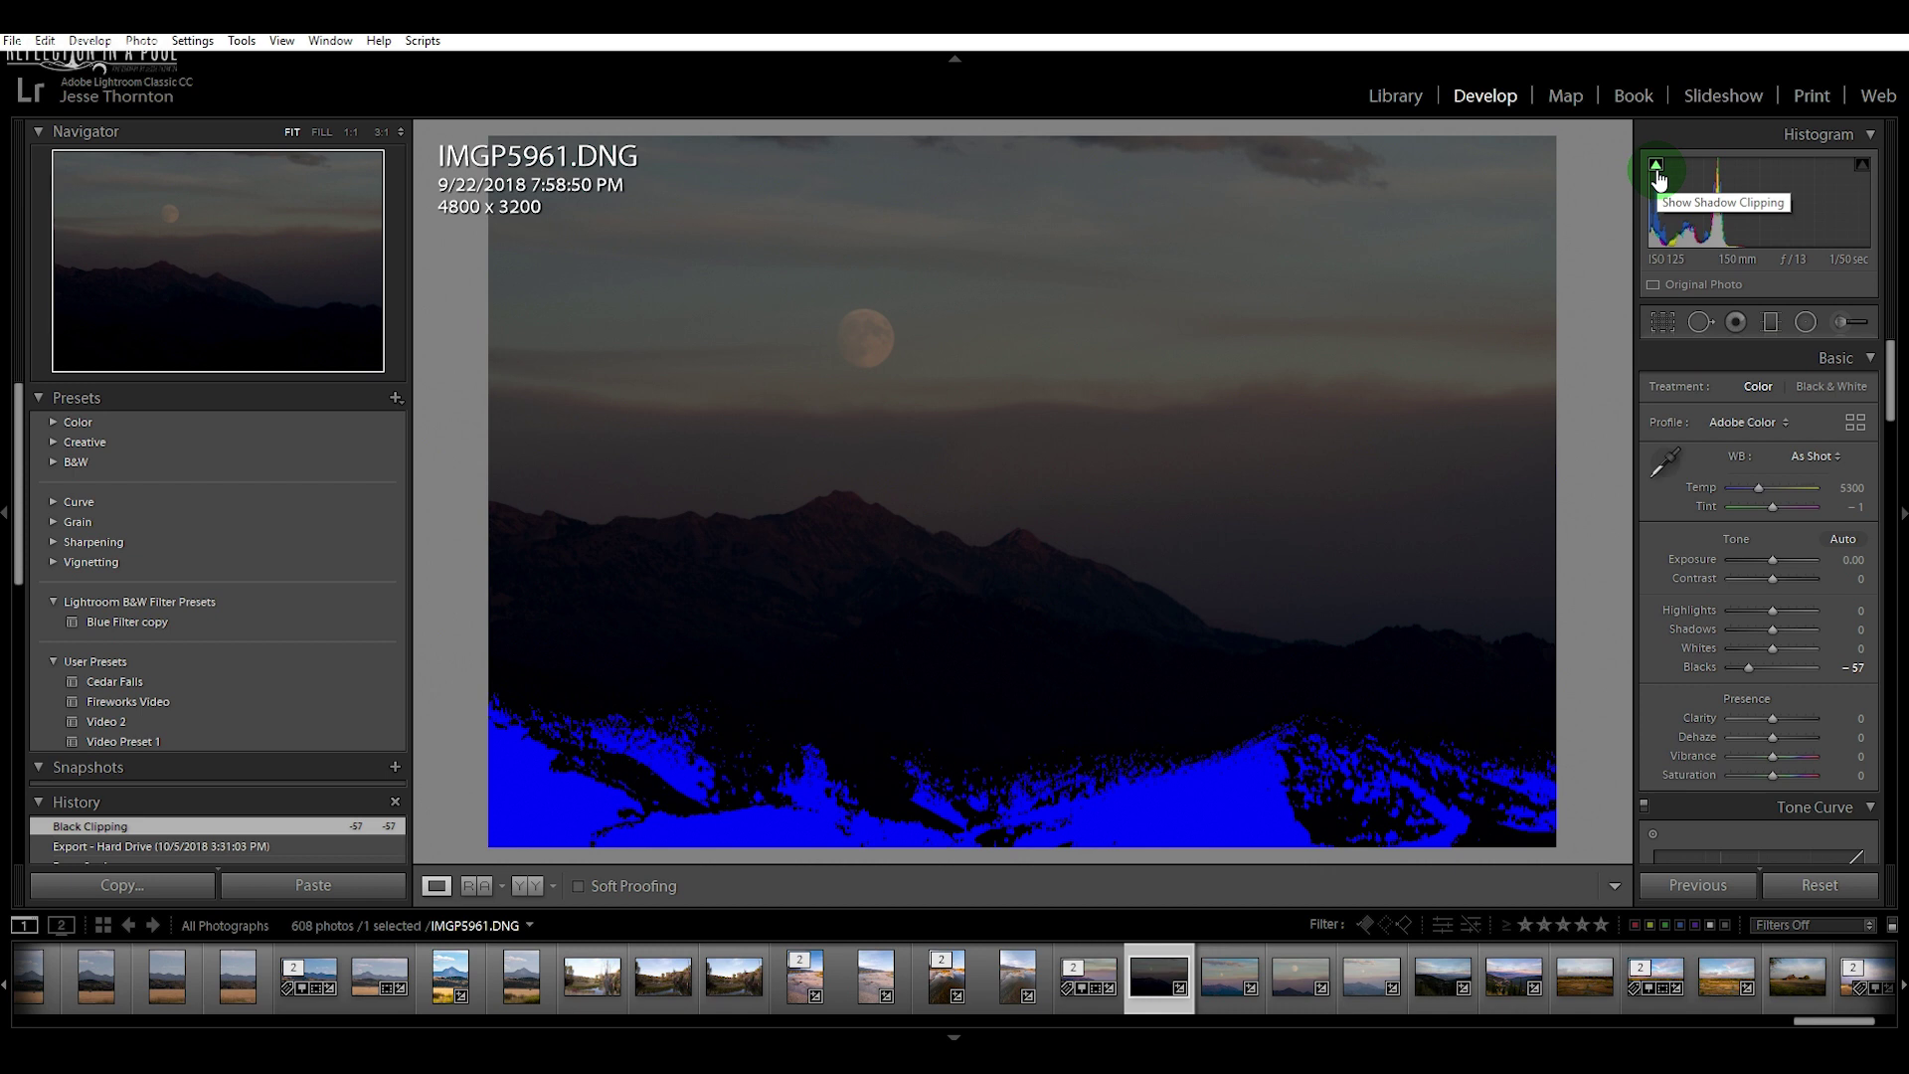
Reset Blacks to 0, raise Exposure to +1.31 and drop Highlights to -100
double_click(1706, 666)
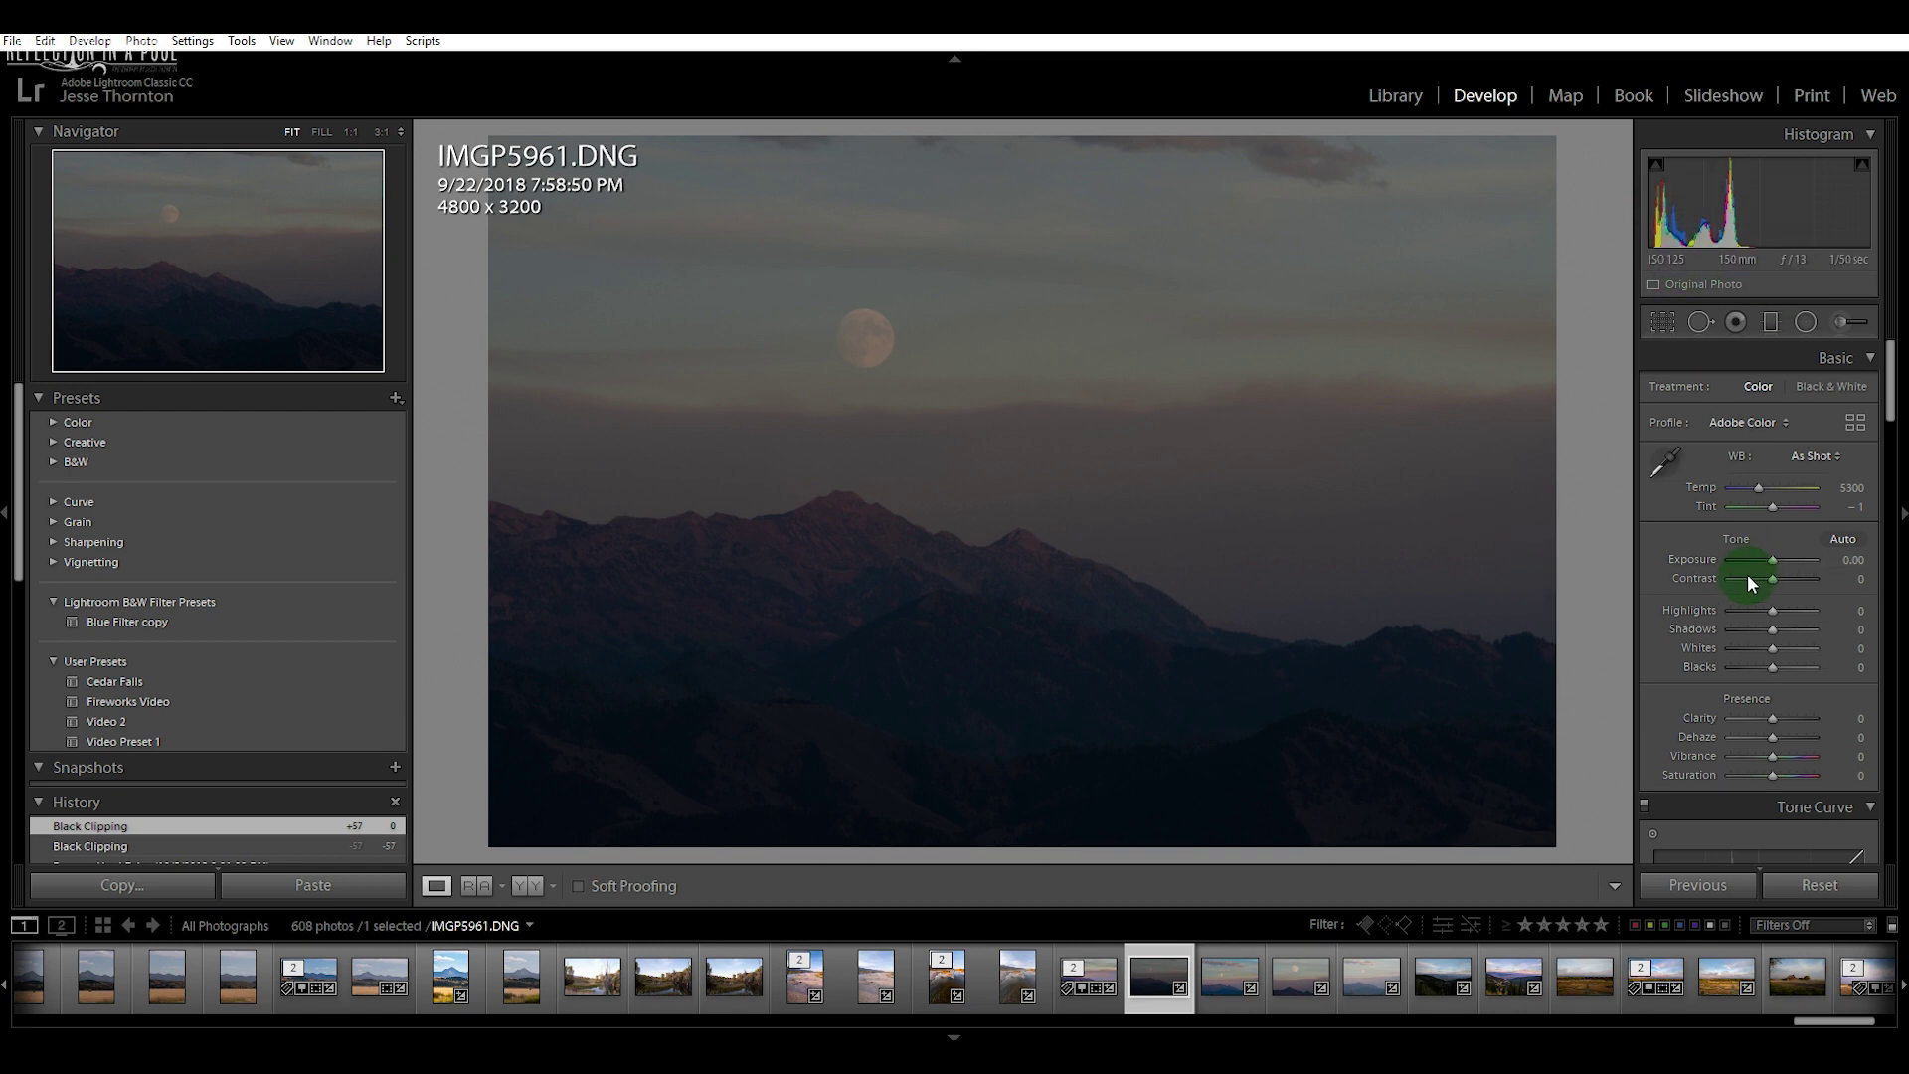
drag(1766, 565, 1784, 558)
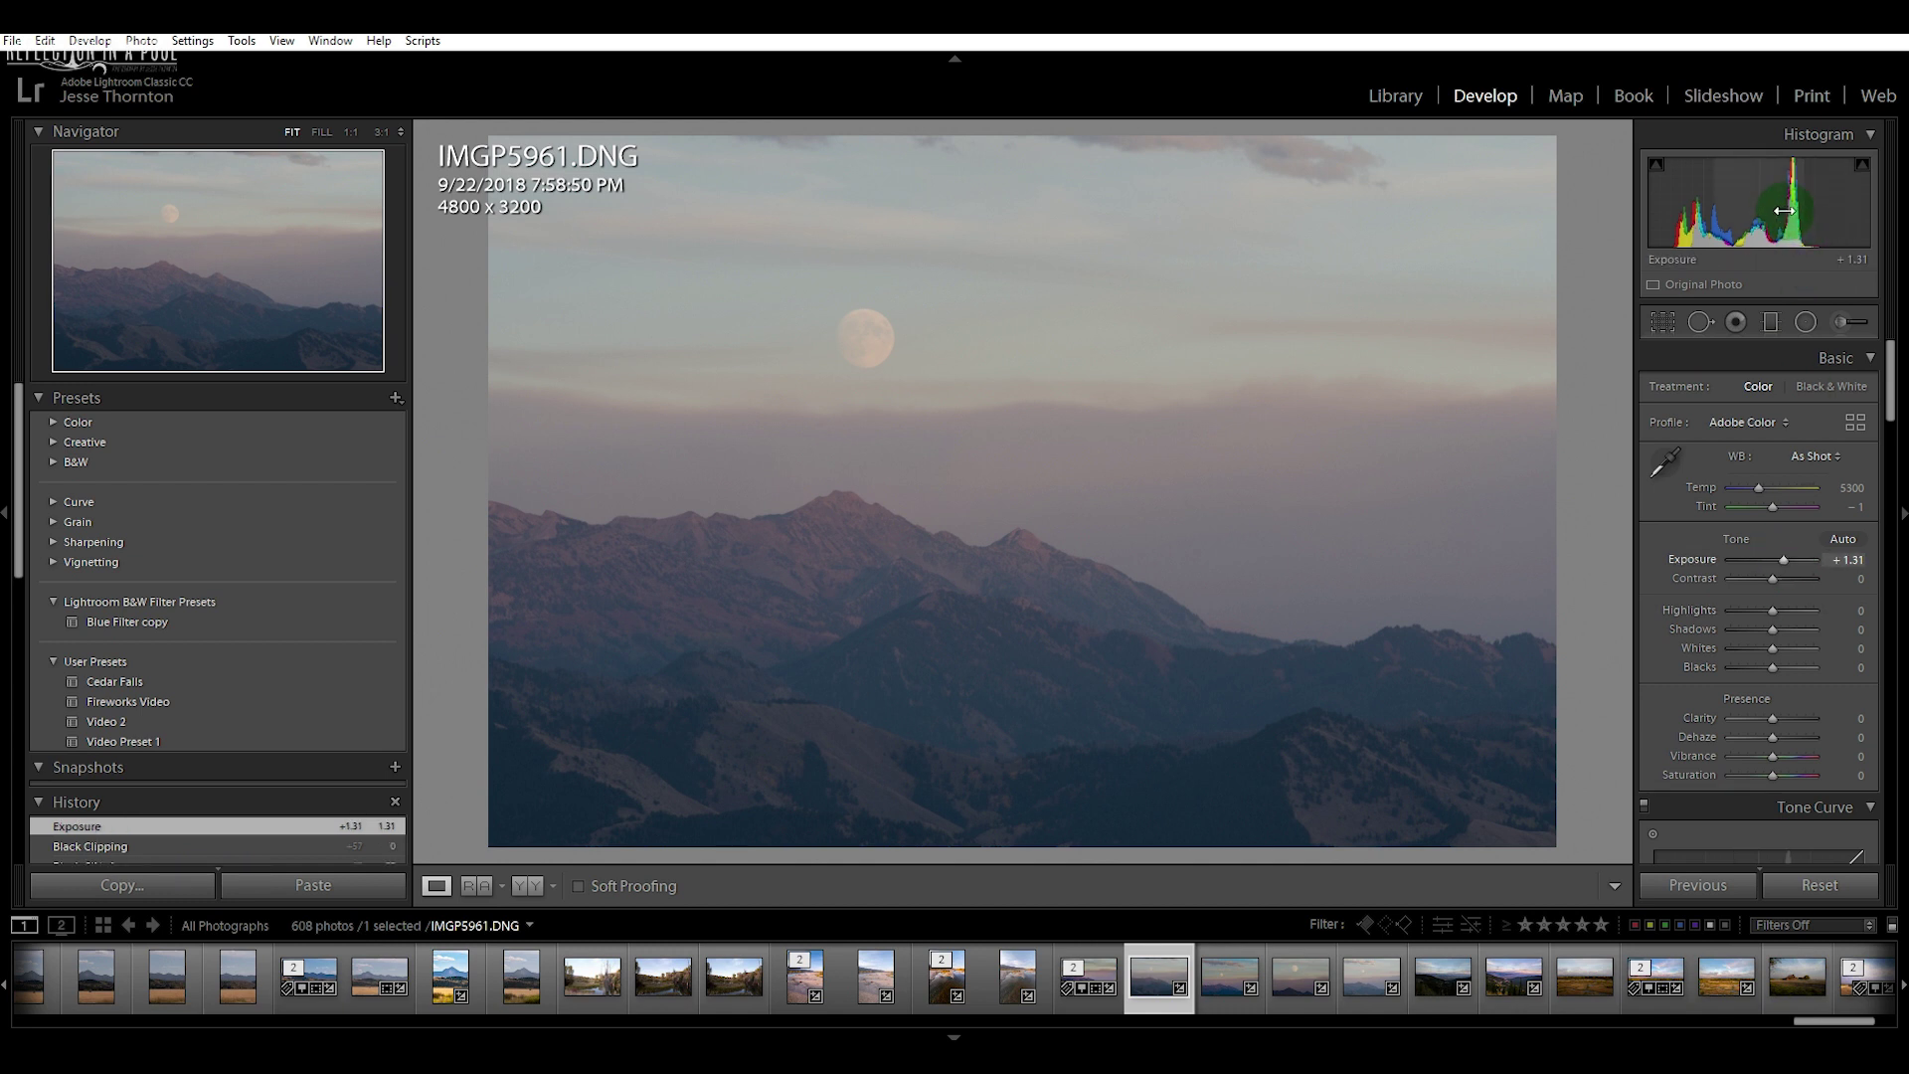
drag(1703, 216, 1751, 228)
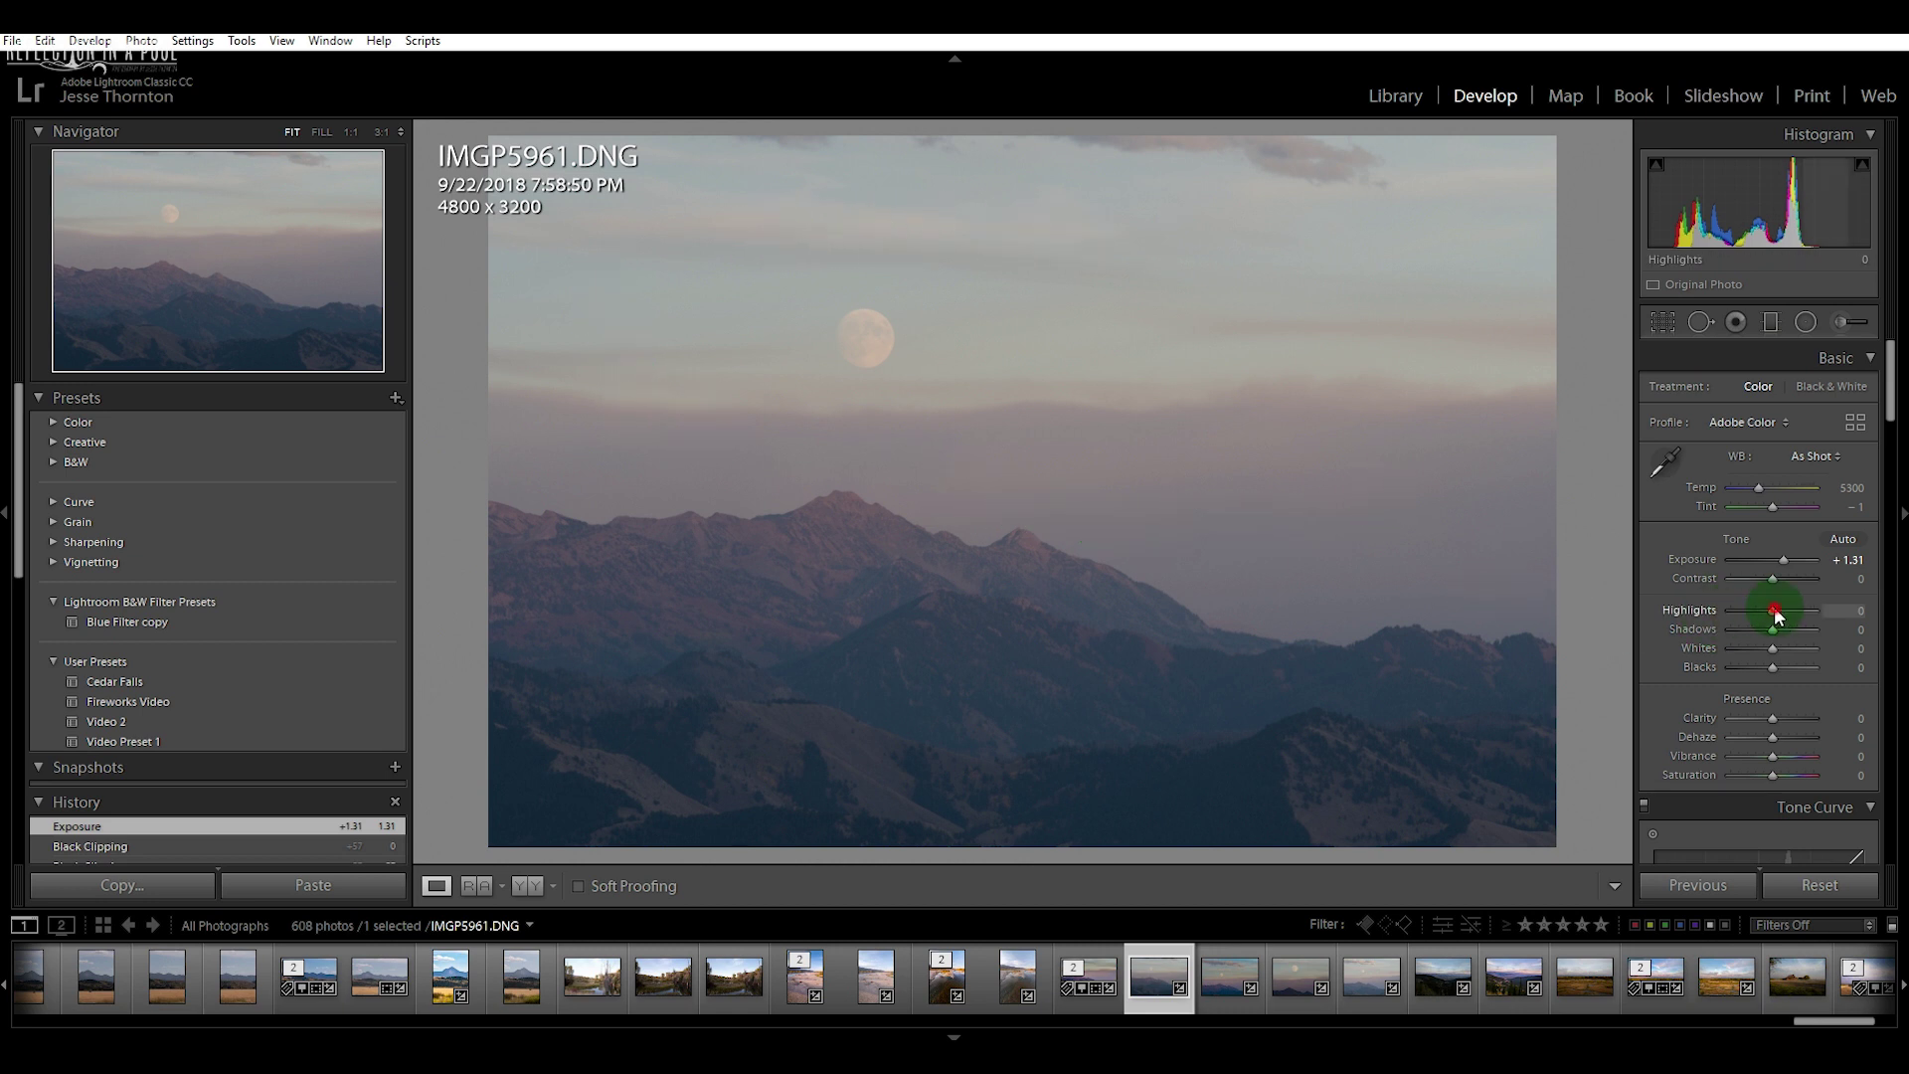
drag(1772, 610, 1707, 615)
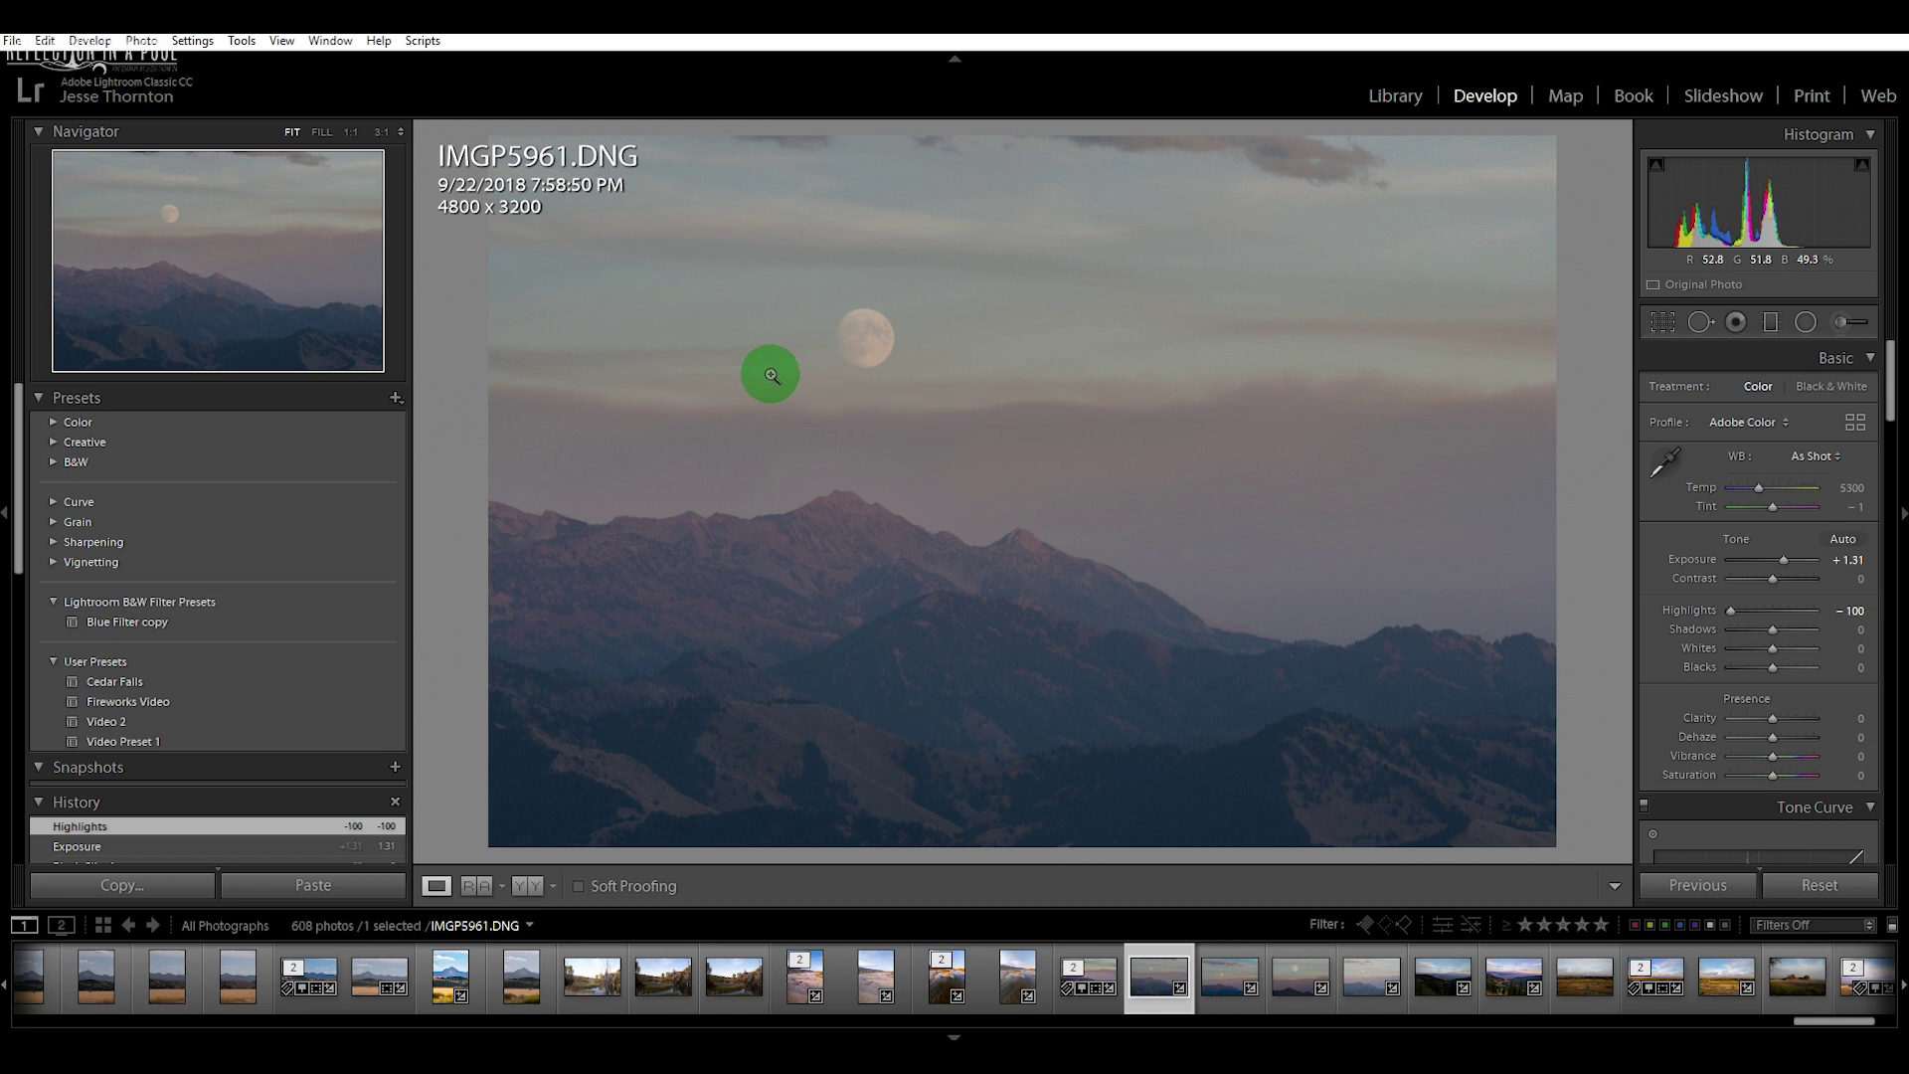
At 1:1 near the moon, heal the sky spot left of it with a small Spot Removal brush sampling clean sky
click(775, 326)
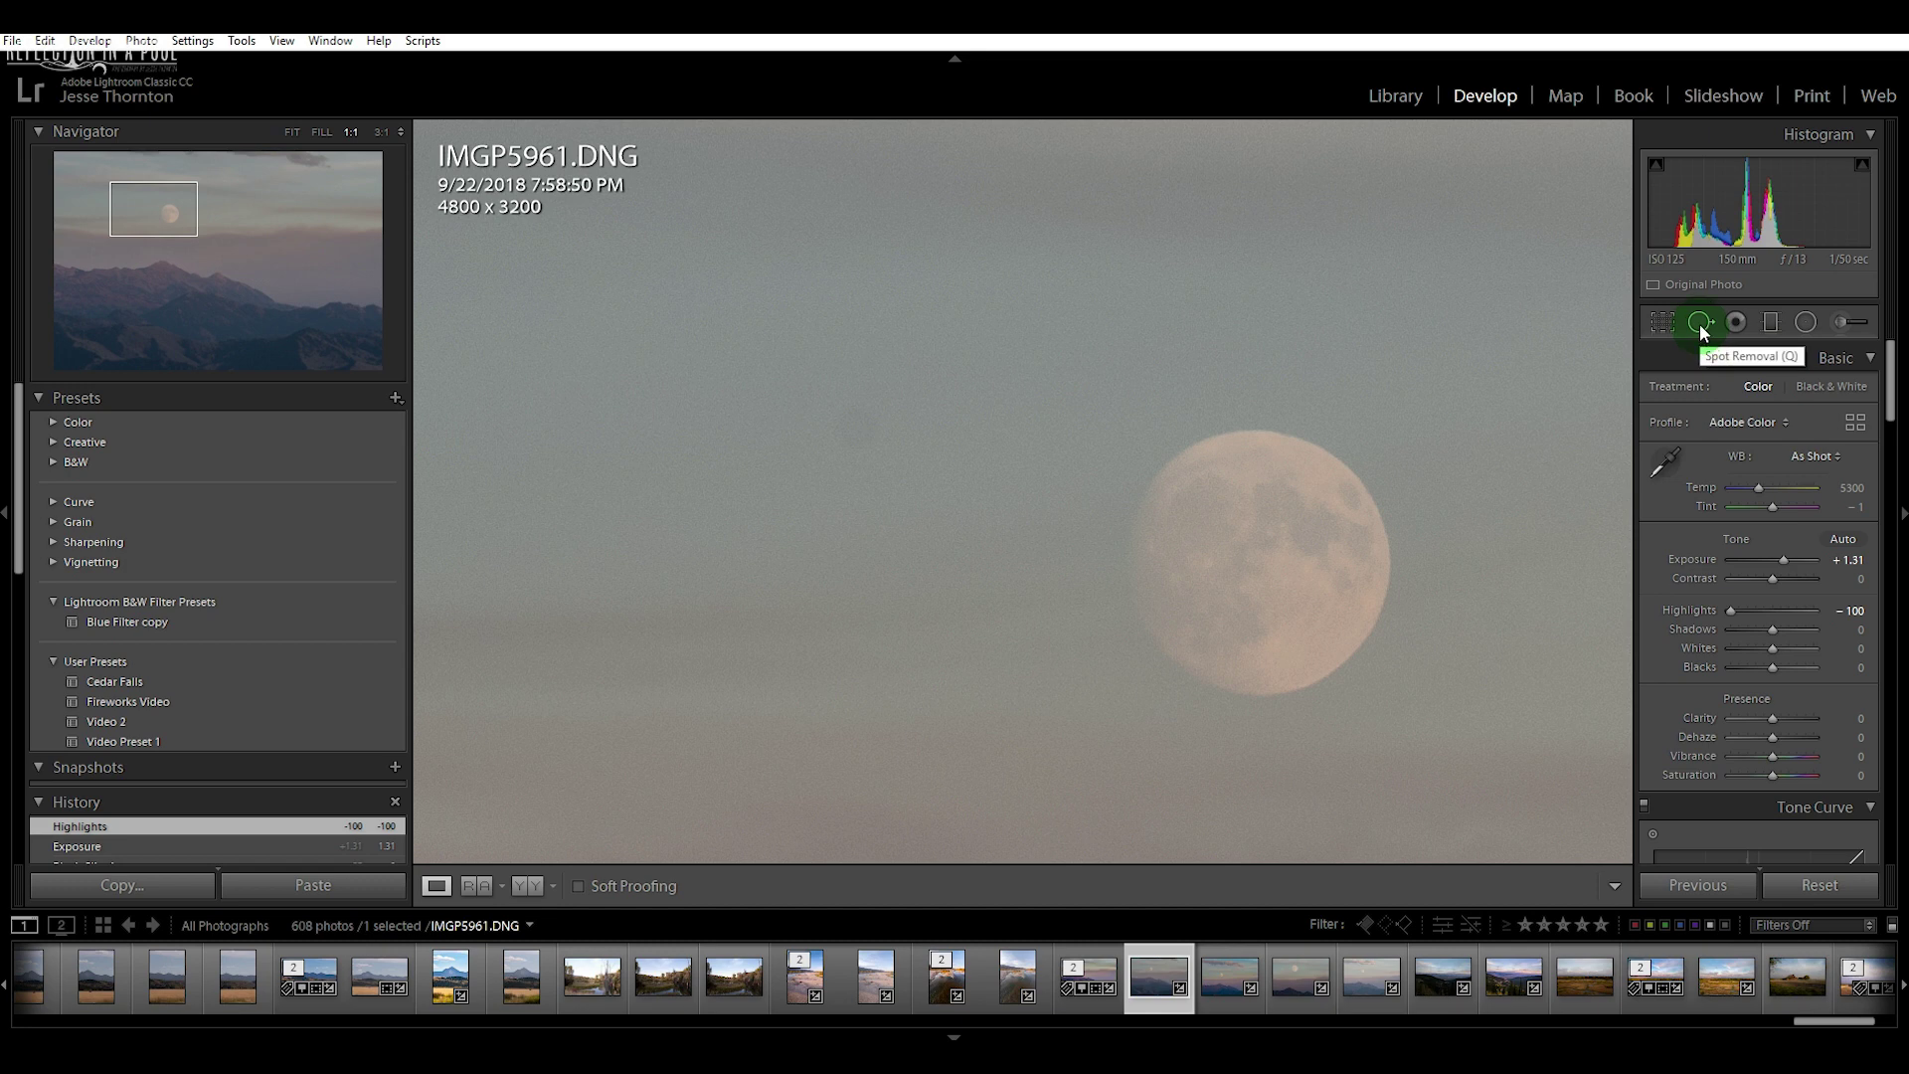
click(1699, 322)
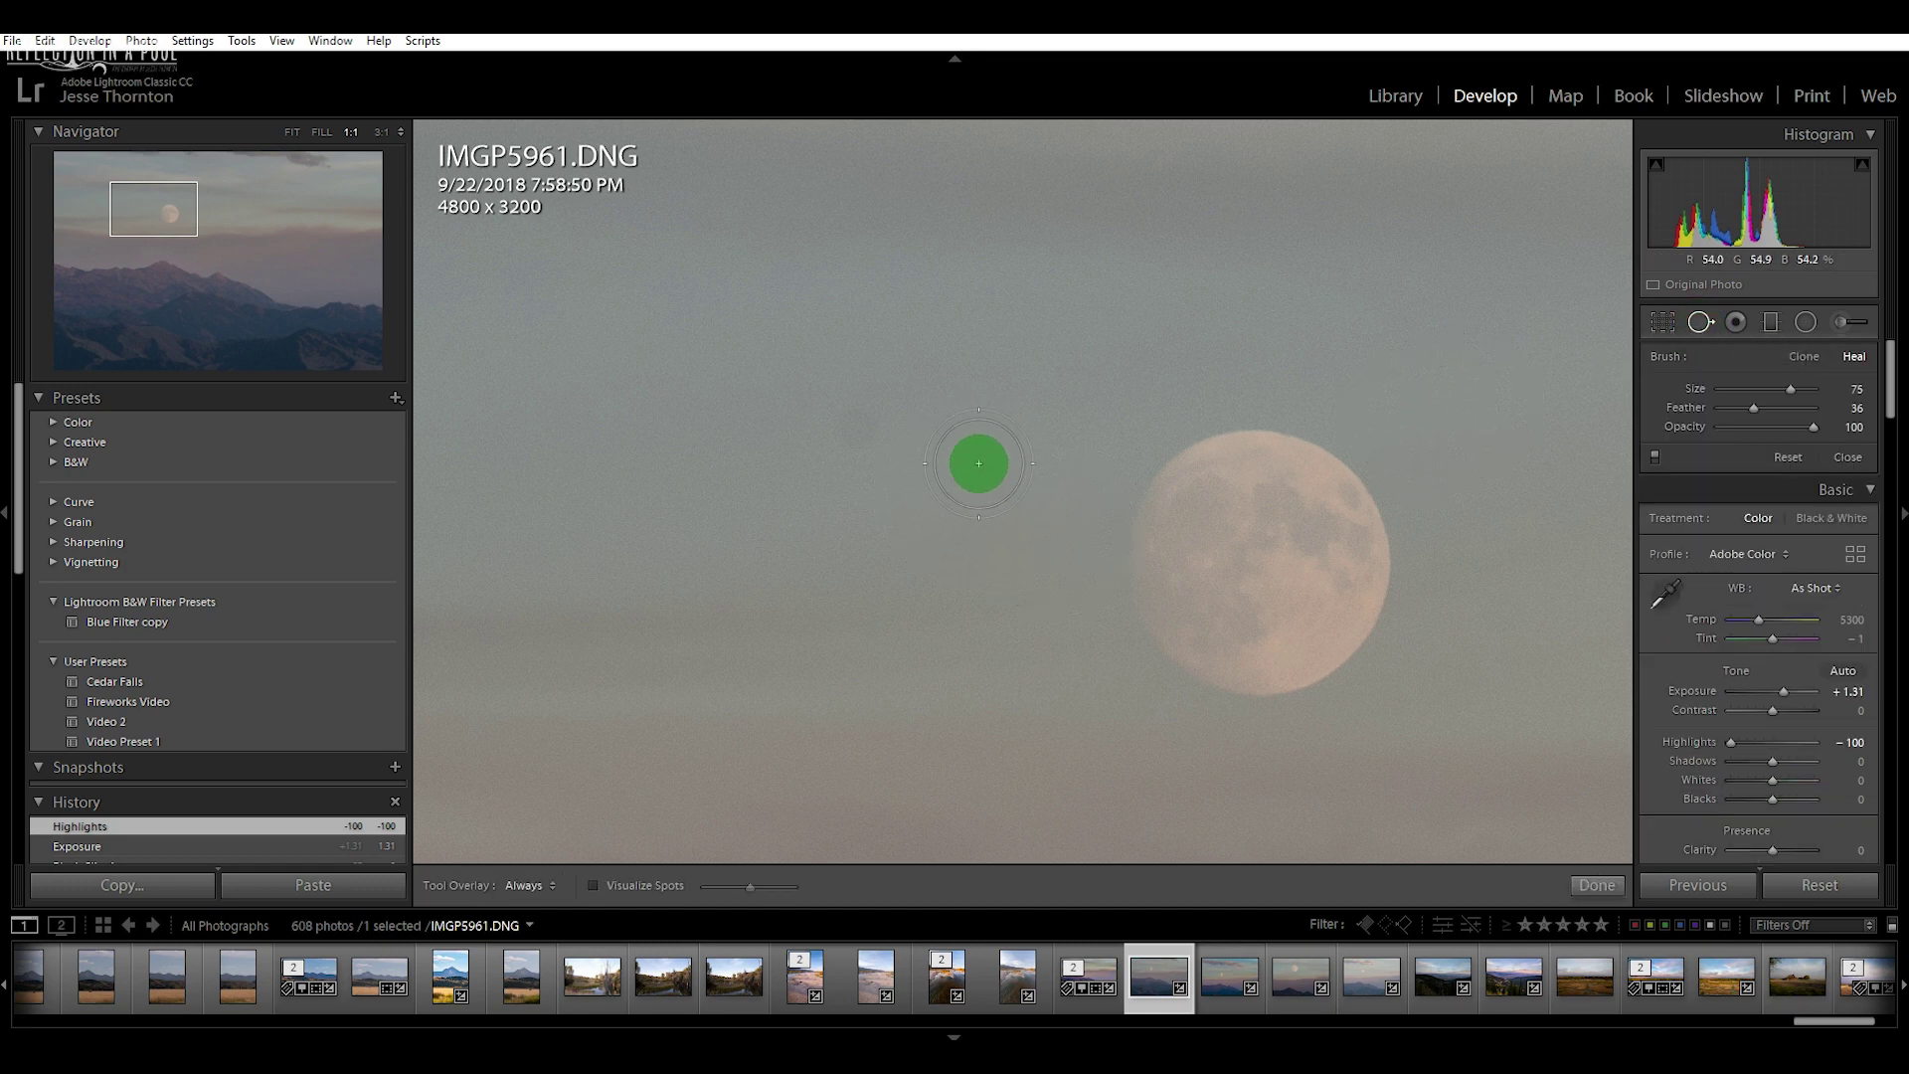
scroll(978, 463, down, 2)
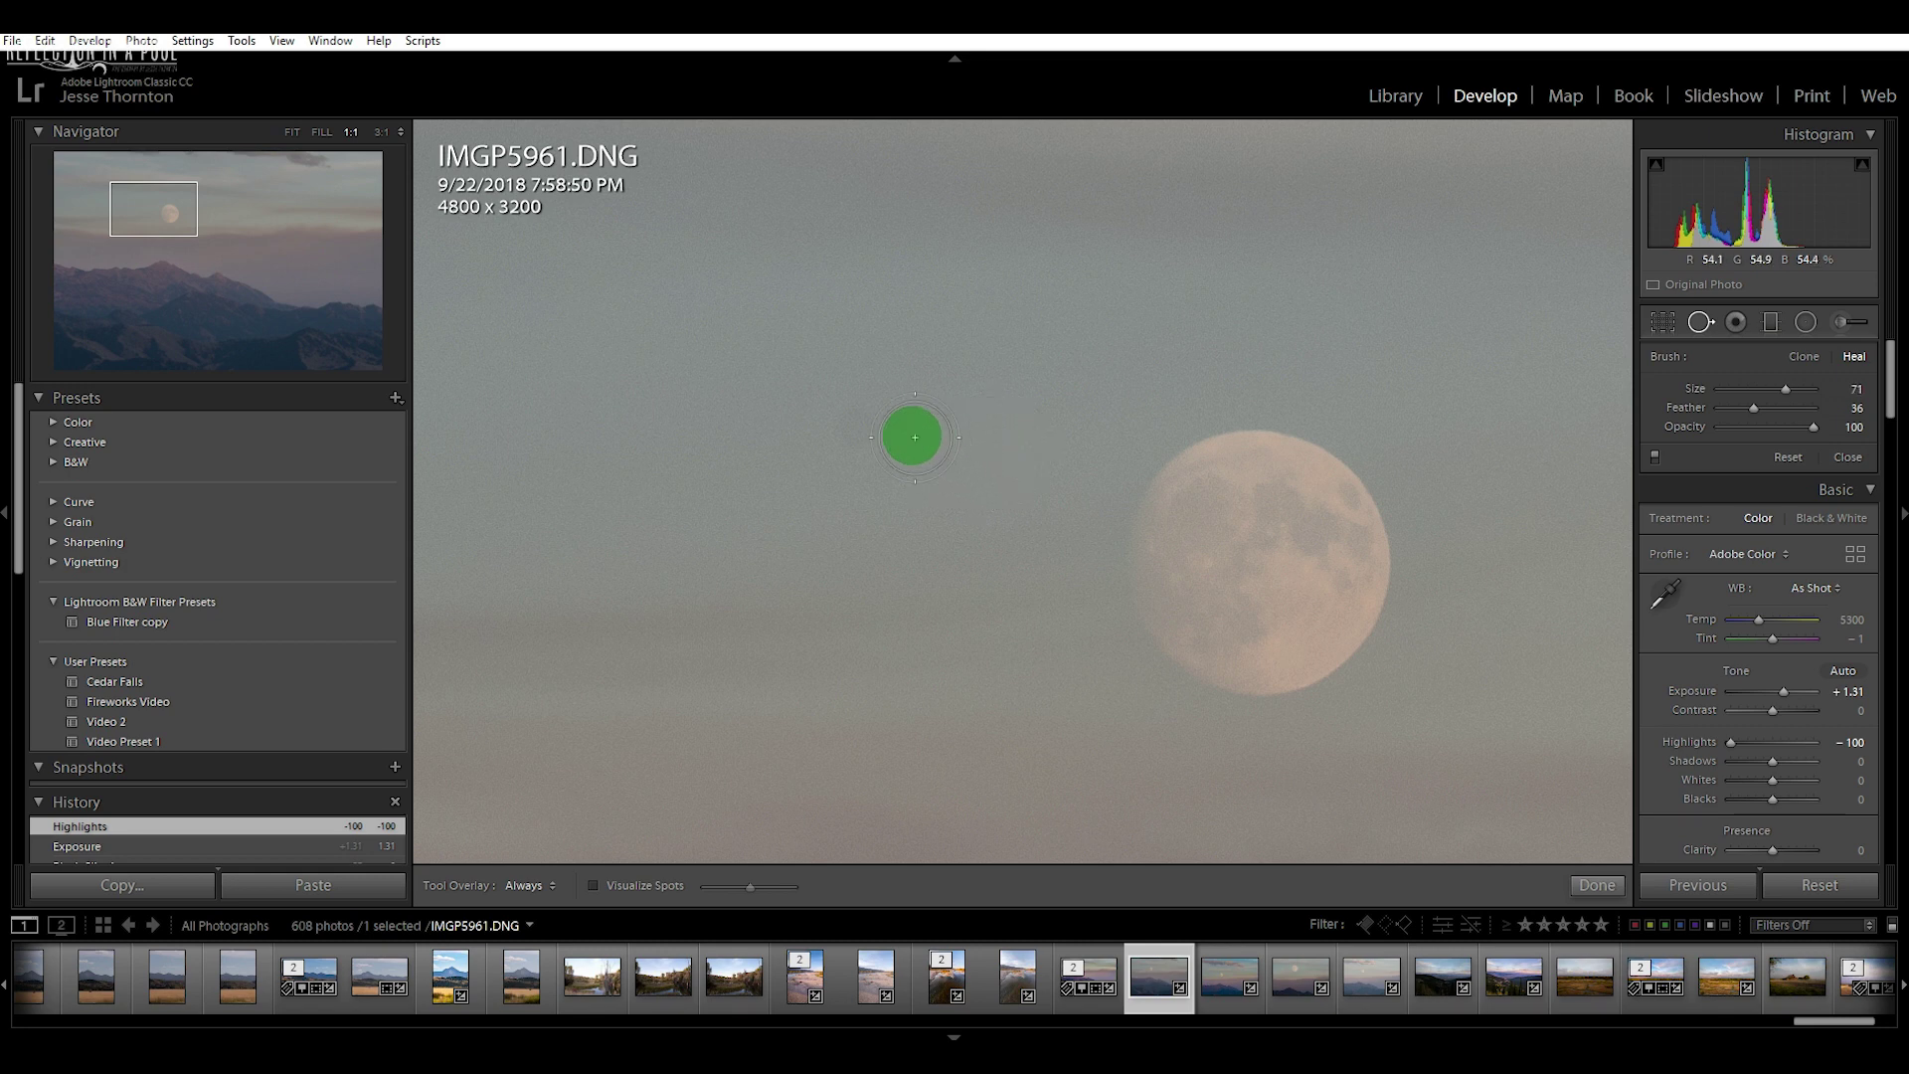
scroll(912, 436, down, 2)
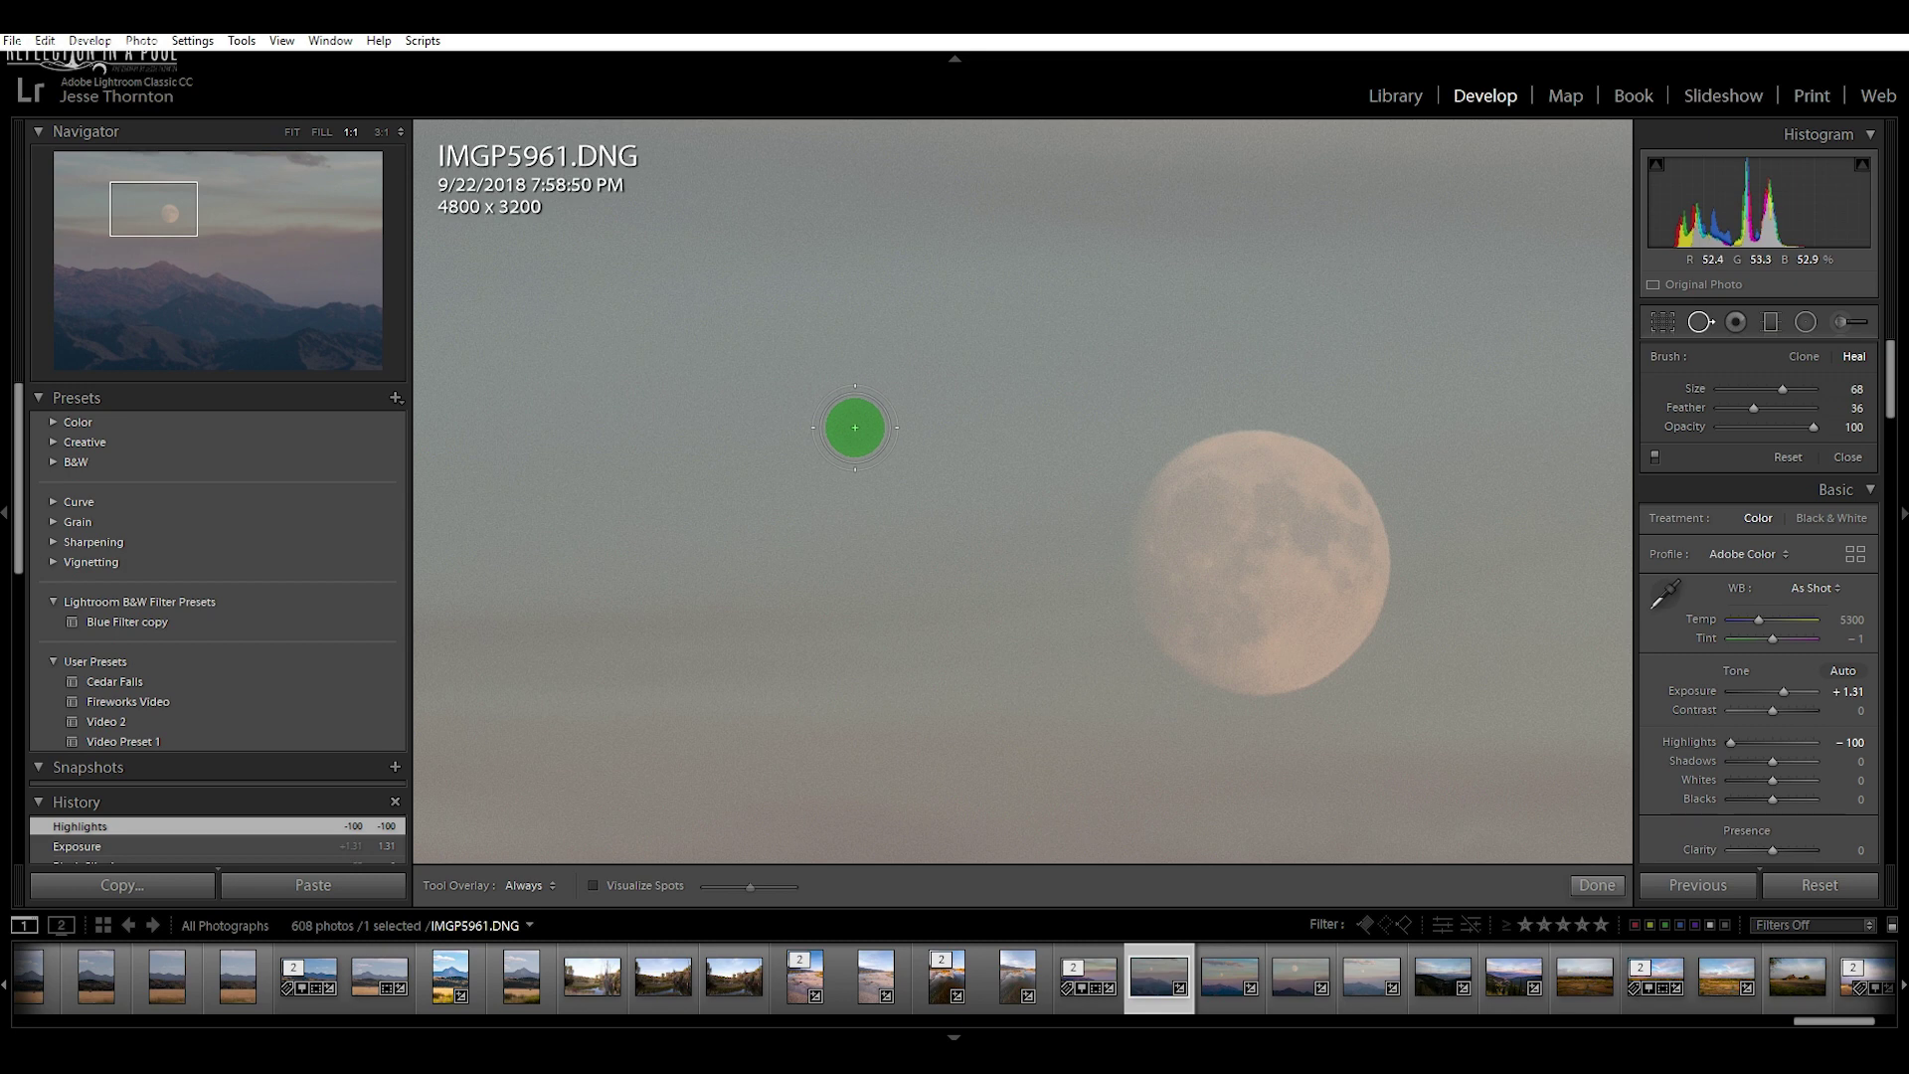
click(855, 427)
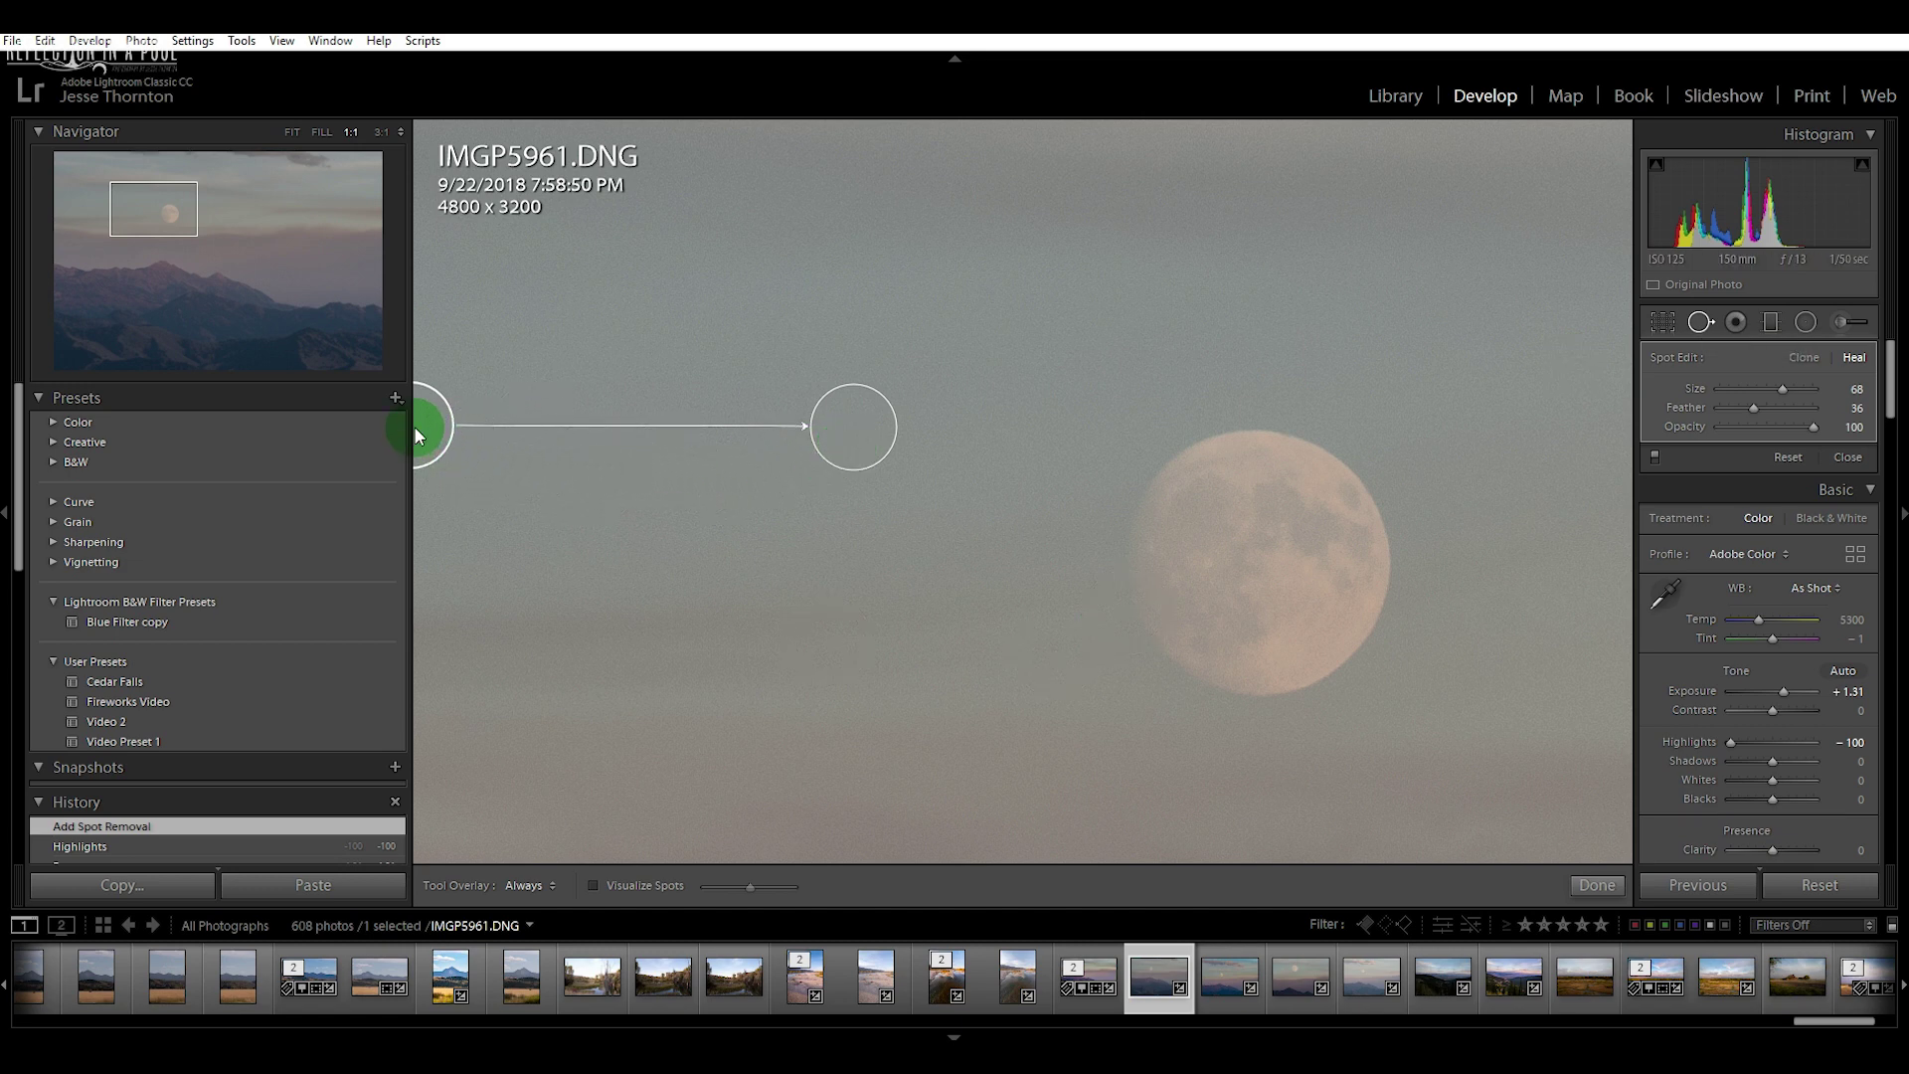
drag(419, 427, 737, 419)
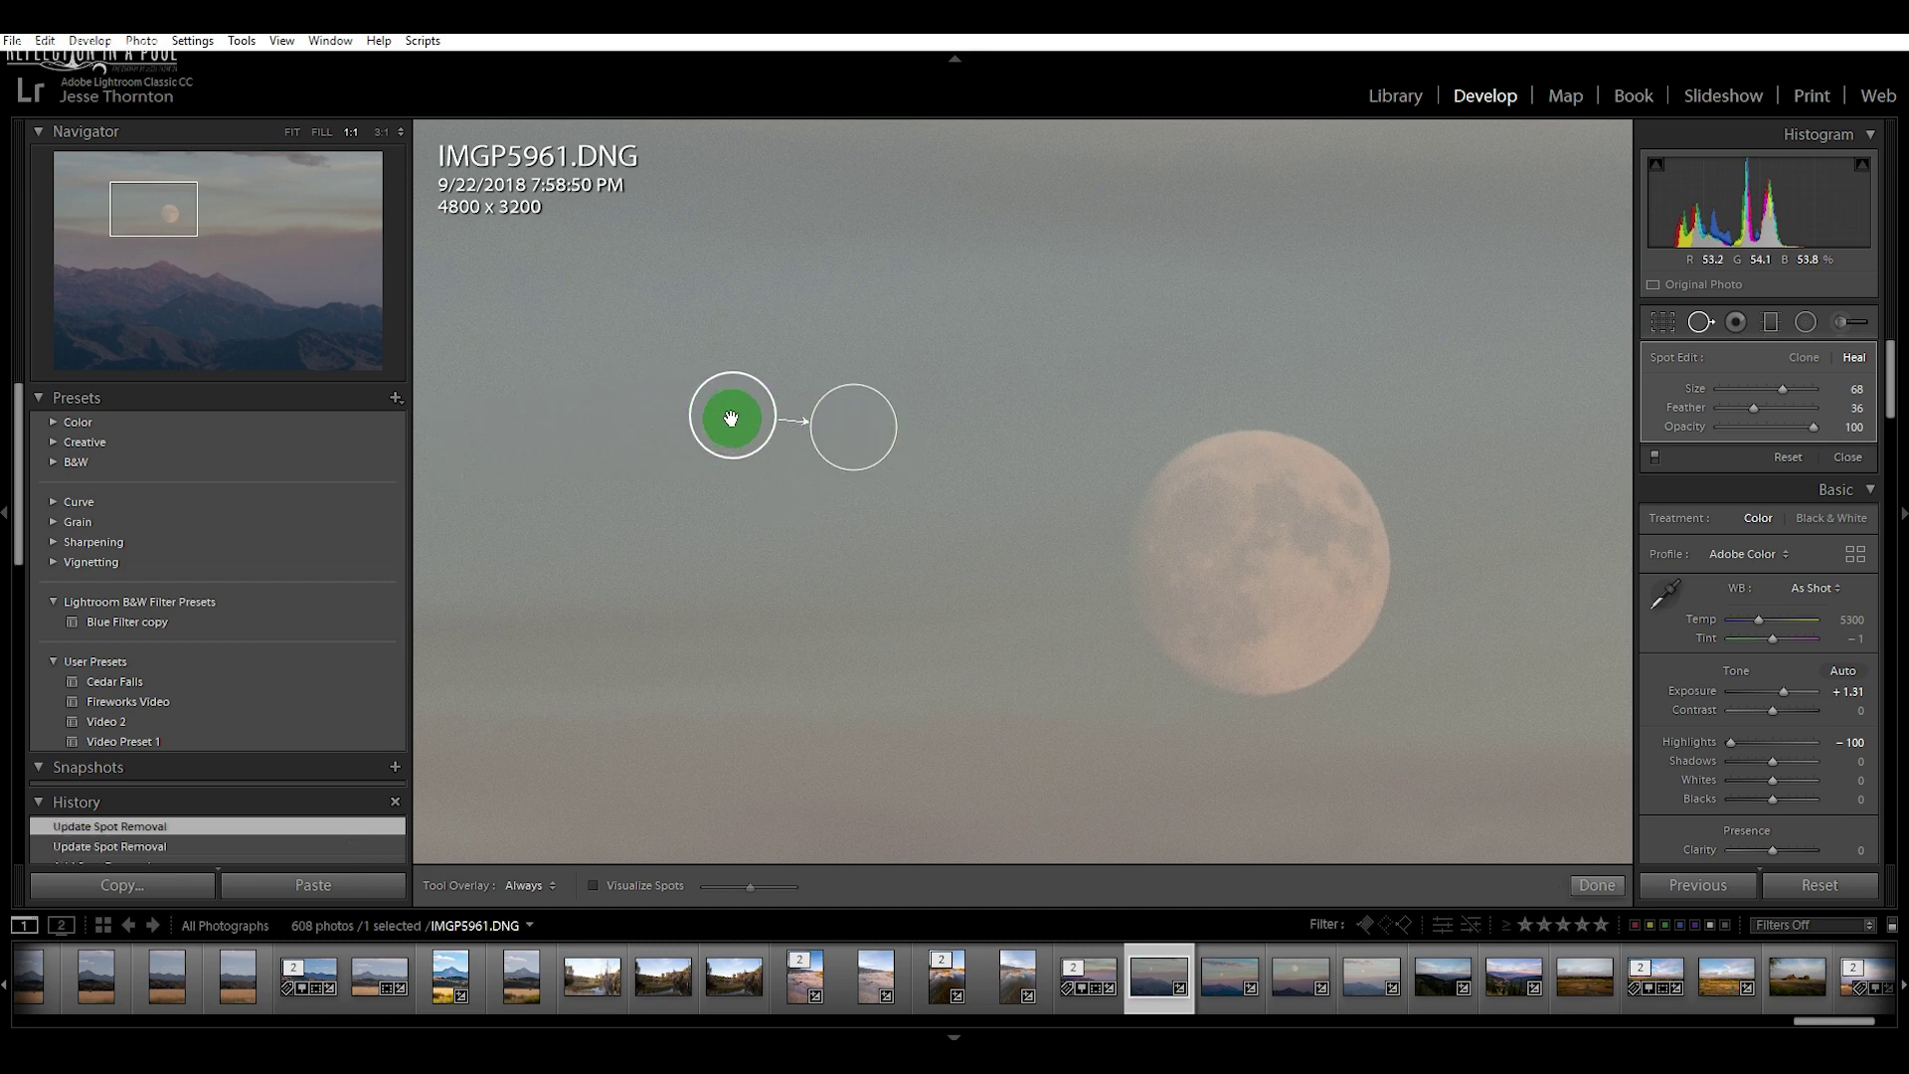
click(1694, 334)
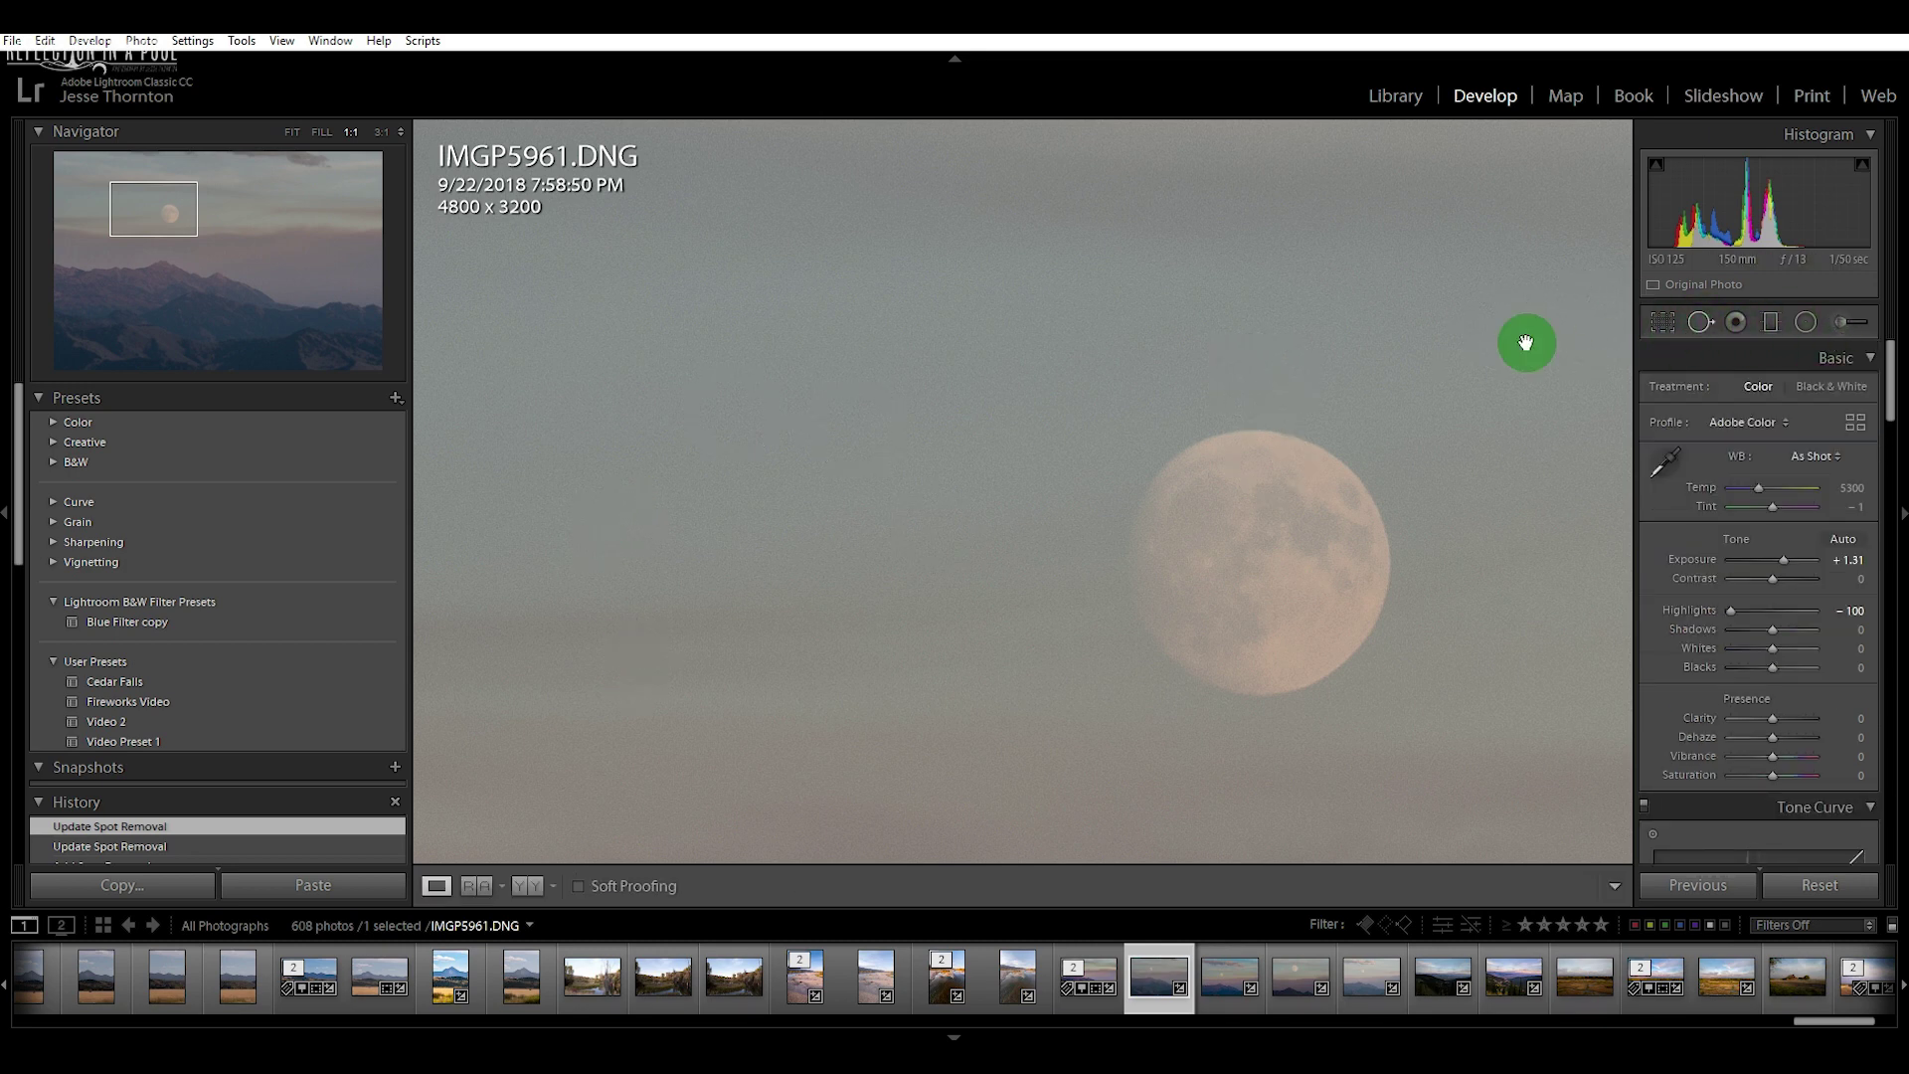
Zoom back to Fit and rework the Blacks, settling around -45
click(813, 459)
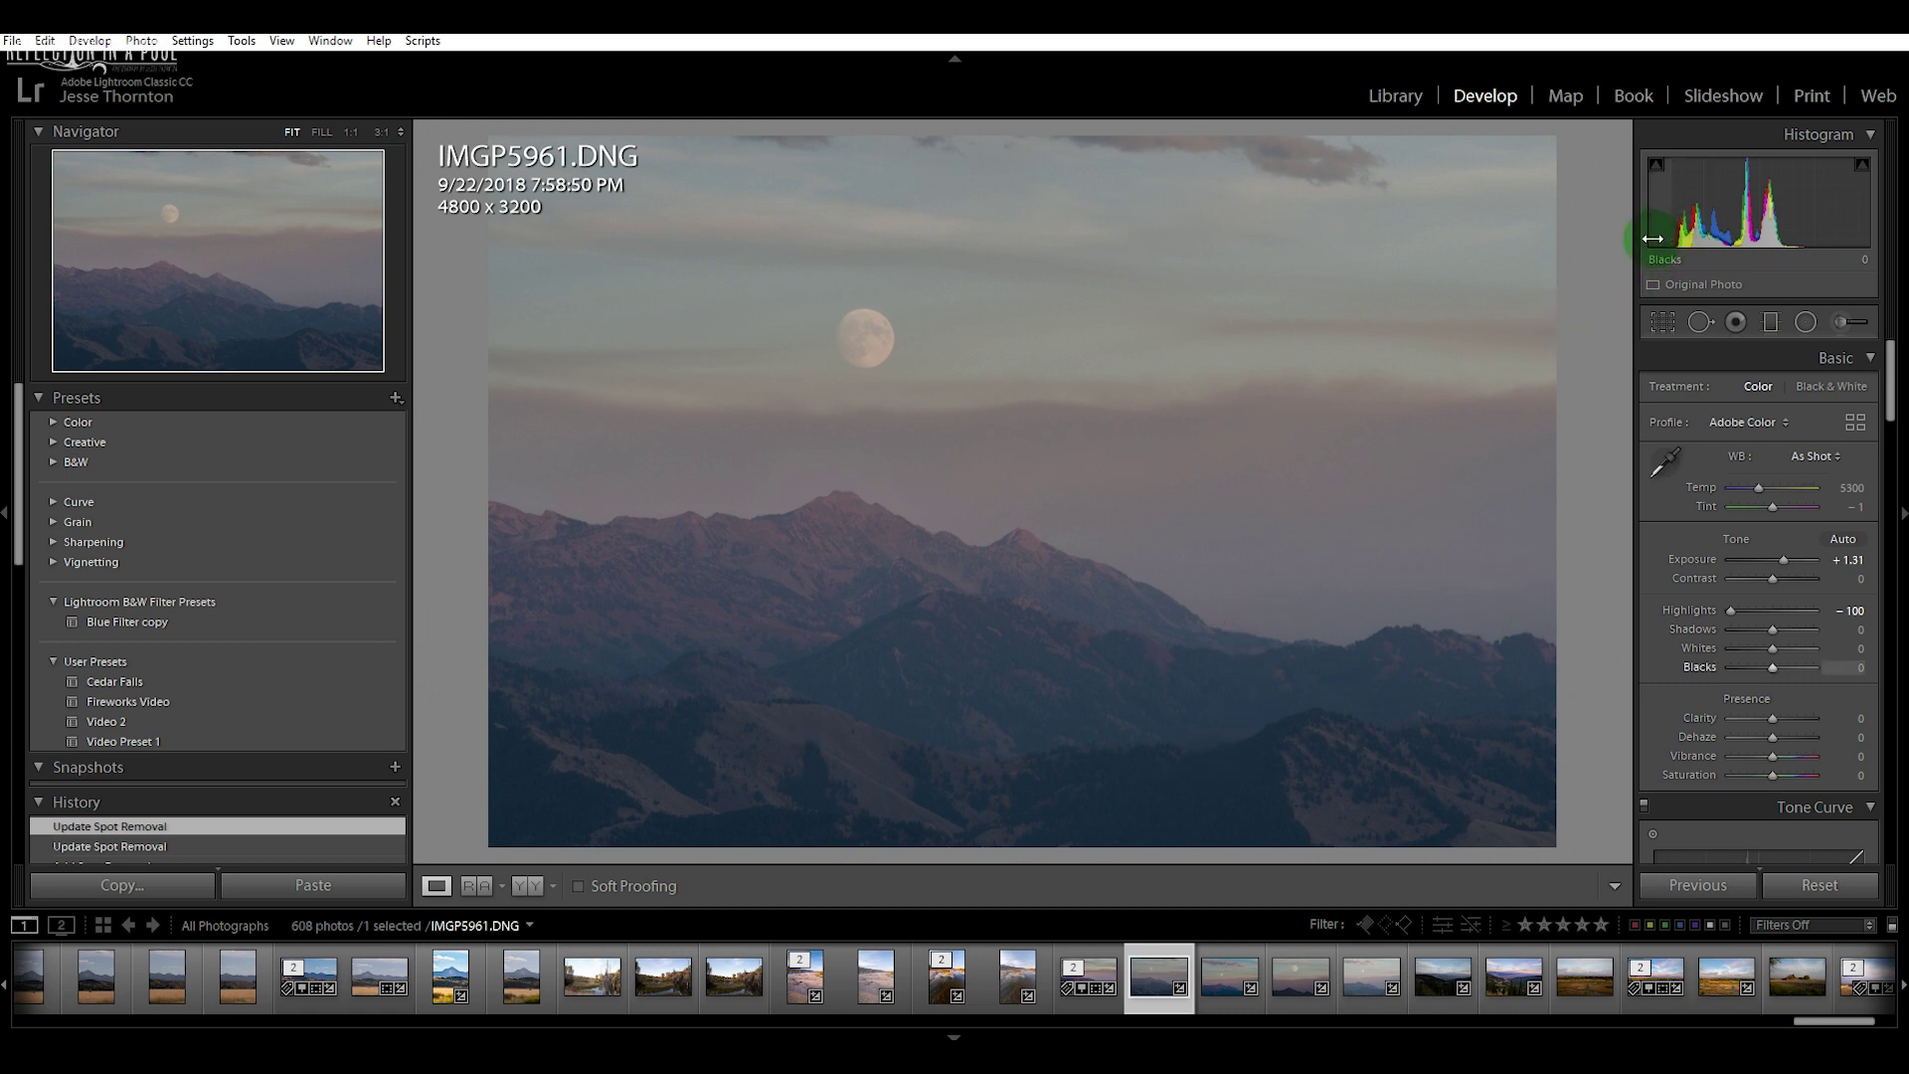
click(1775, 668)
drag(1777, 672, 1753, 671)
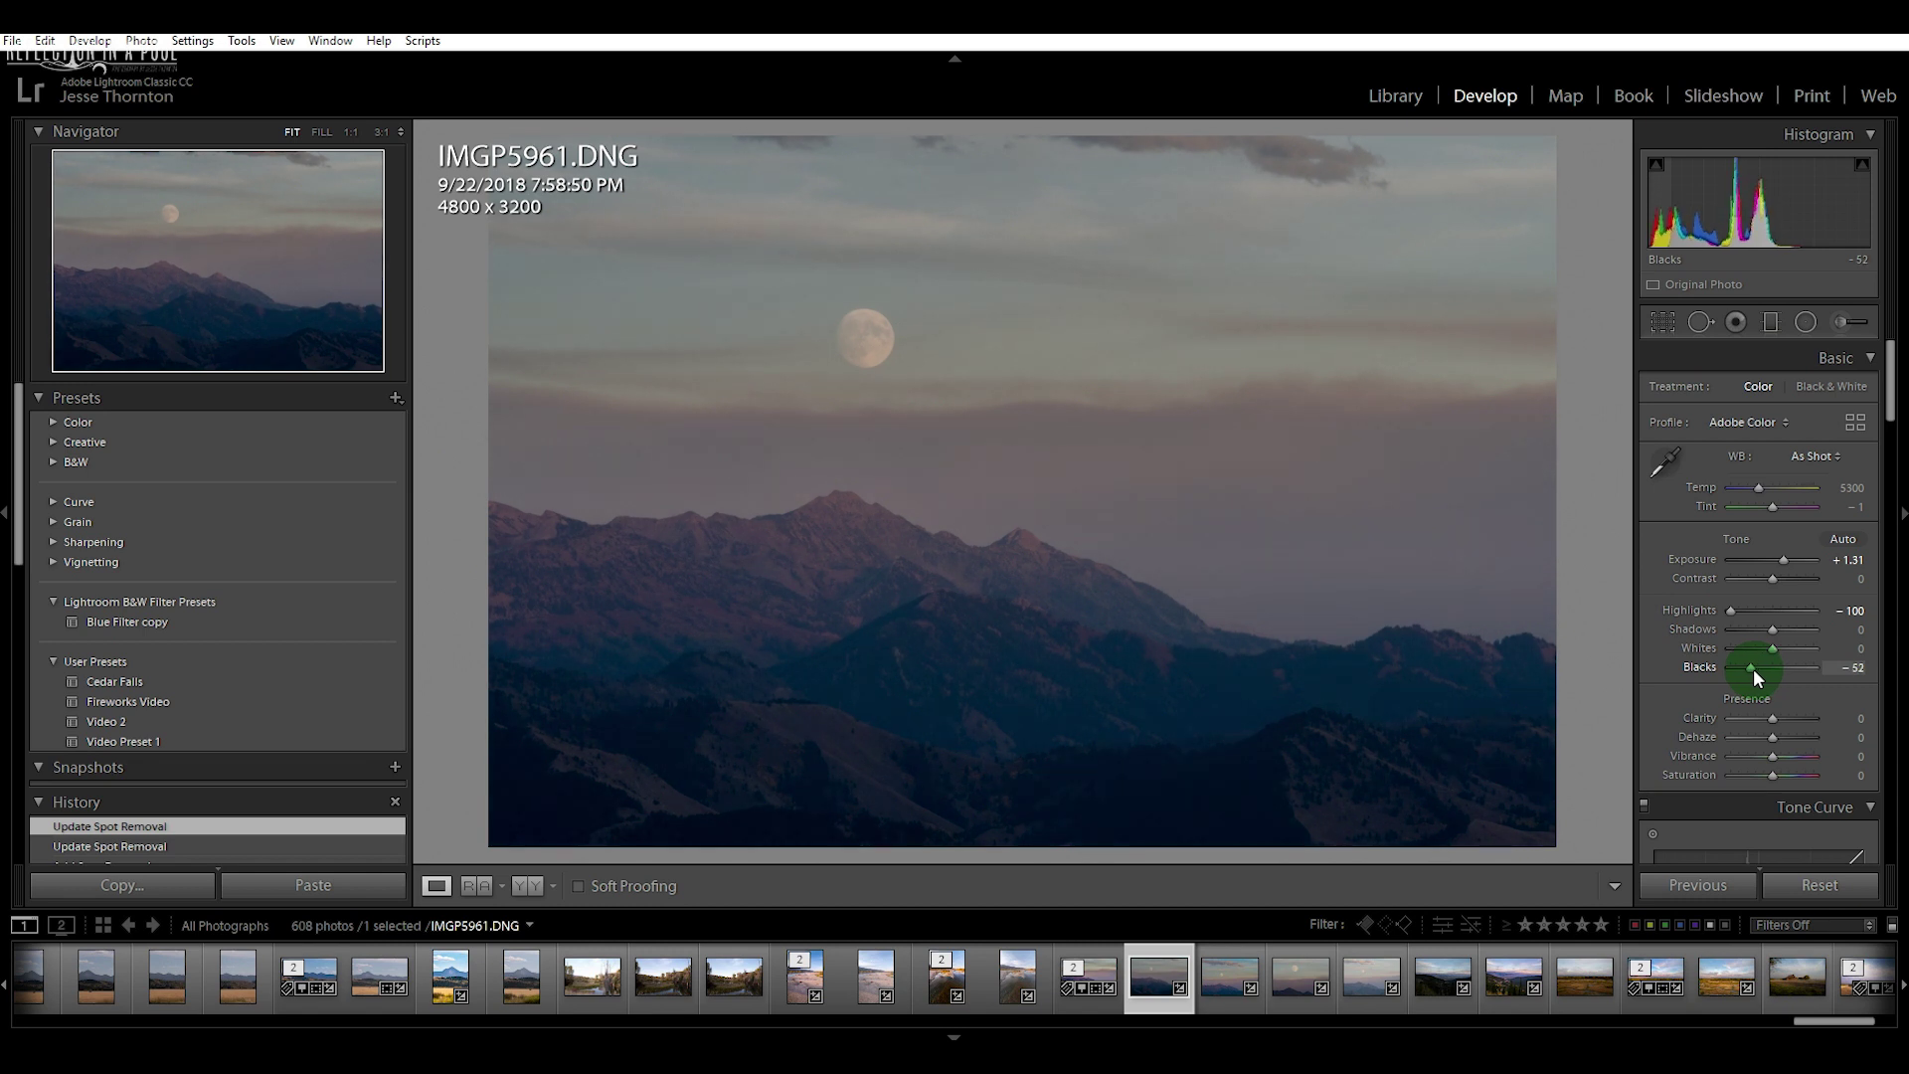
drag(1753, 672, 1746, 669)
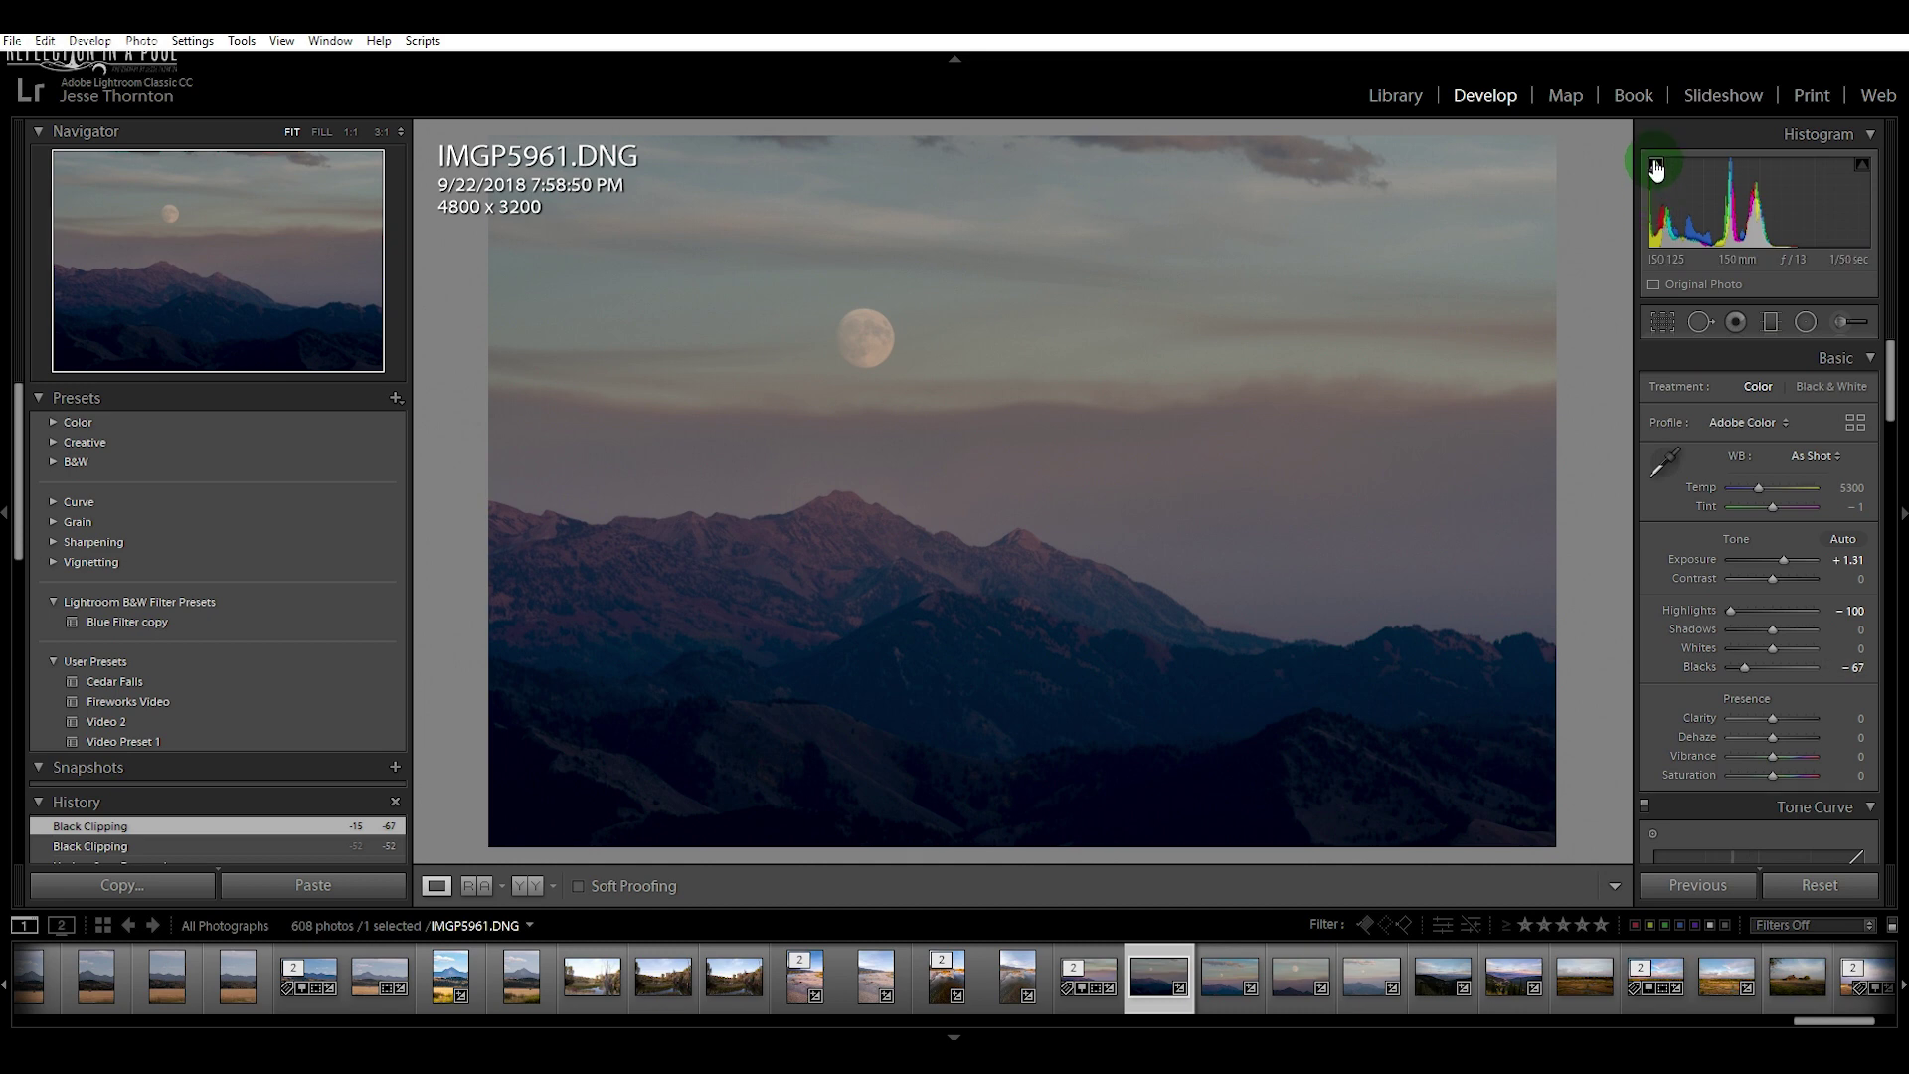
drag(1744, 667, 1753, 652)
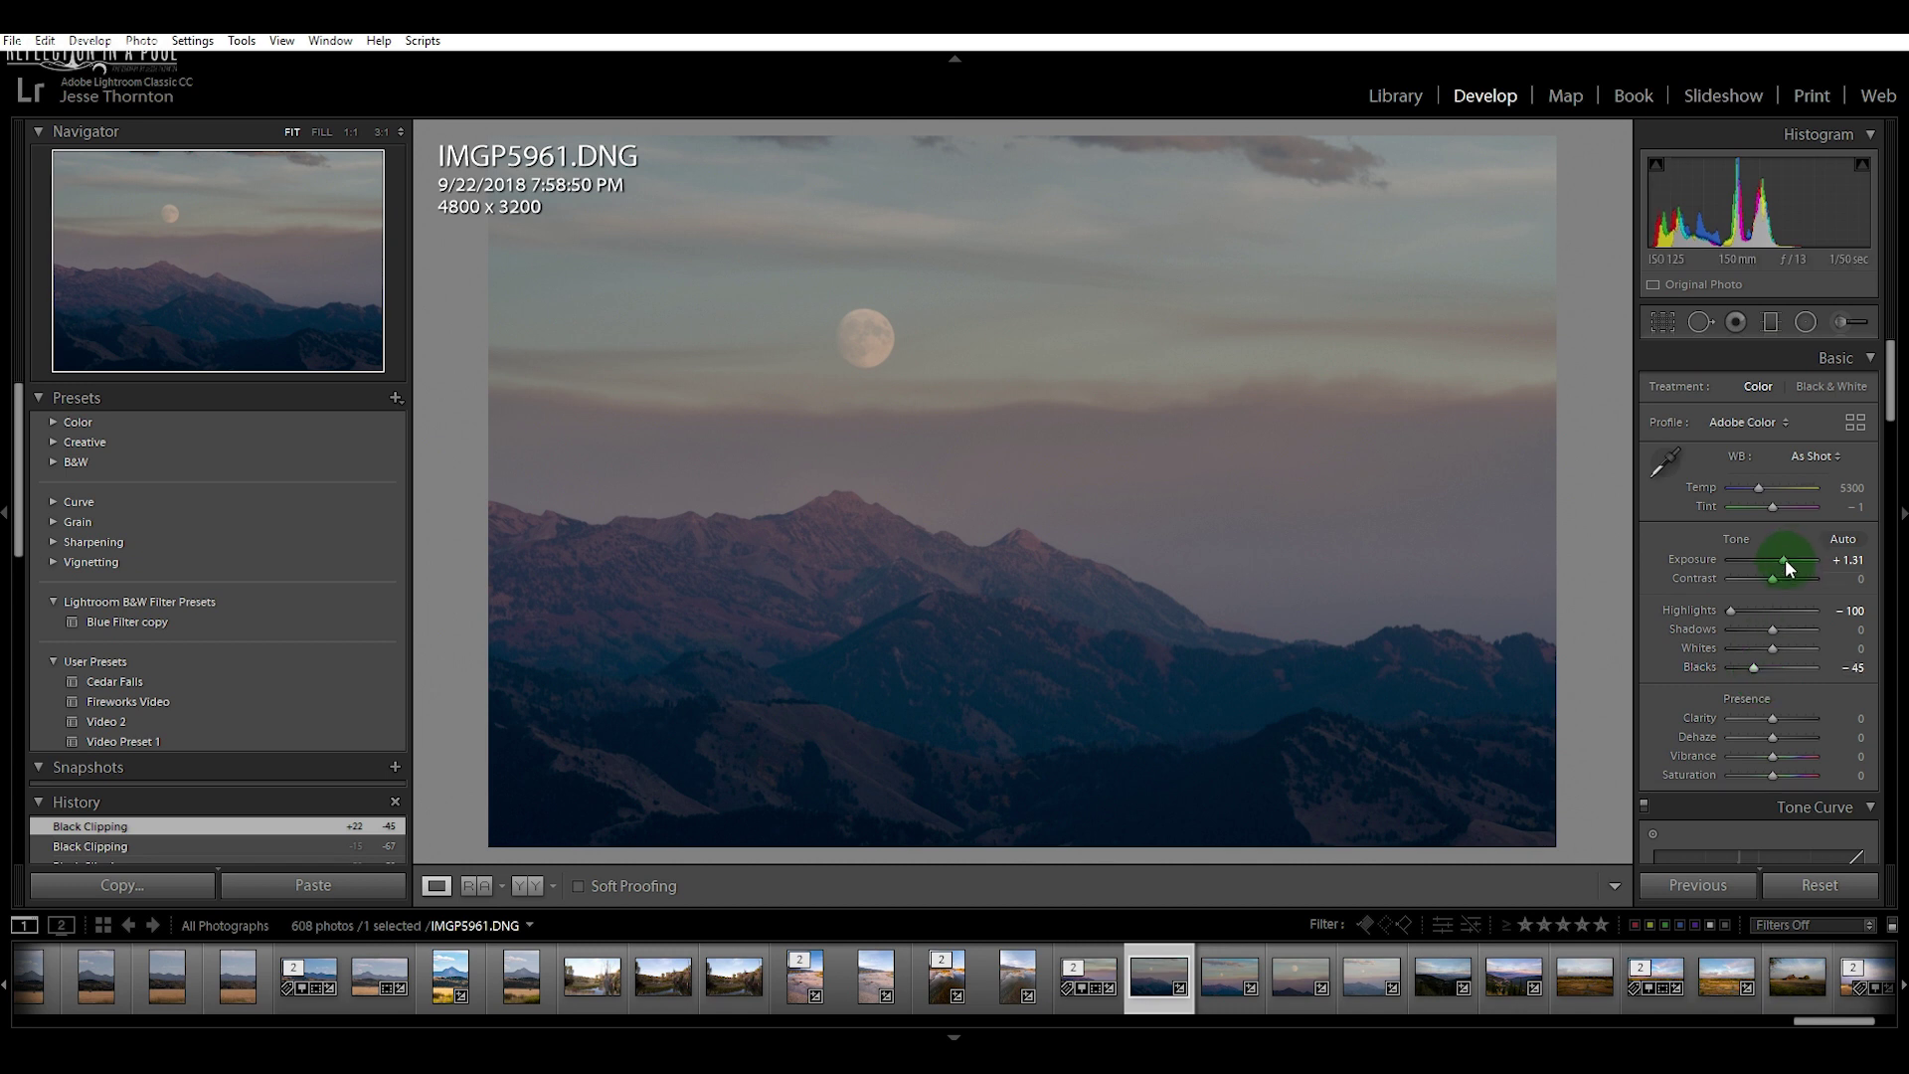
Raise Exposure to +1.55, set Shadows to -7 and Whites to +31
drag(1784, 558, 1786, 563)
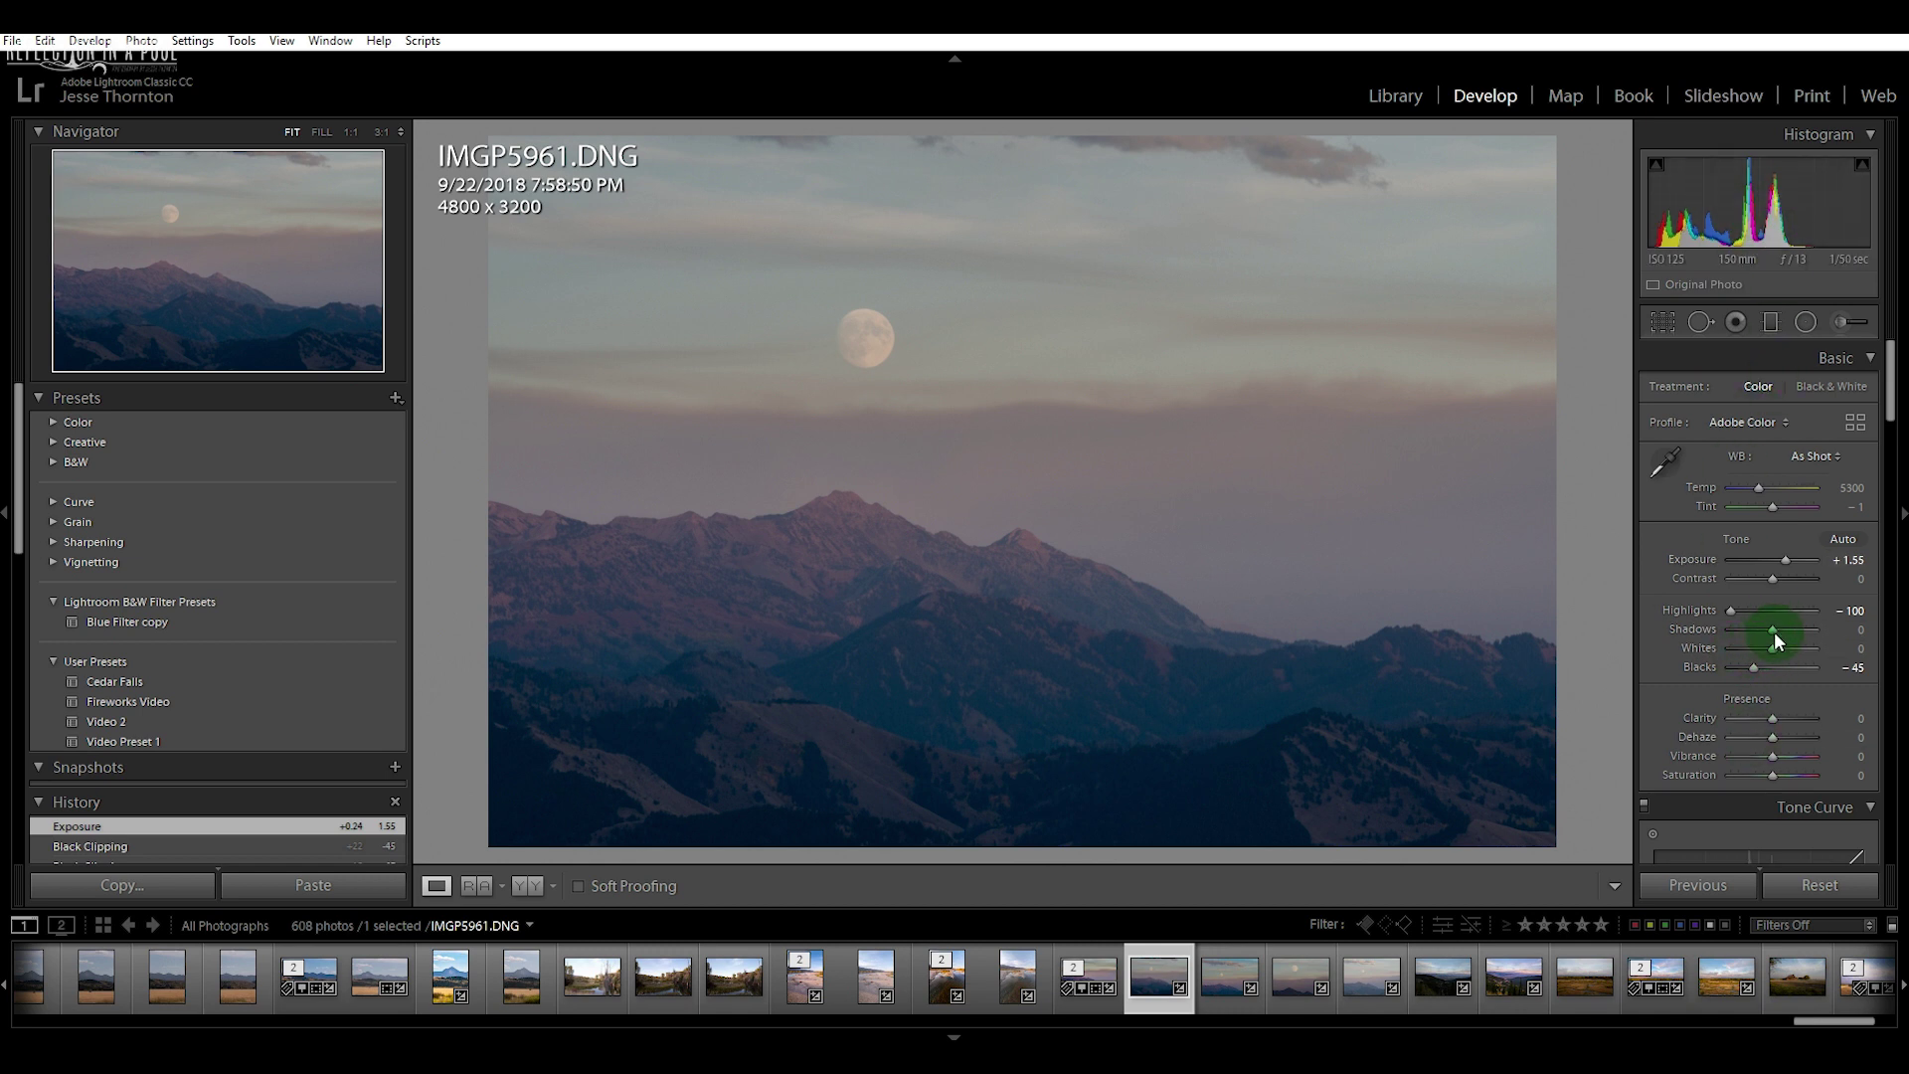
drag(1774, 630, 1774, 631)
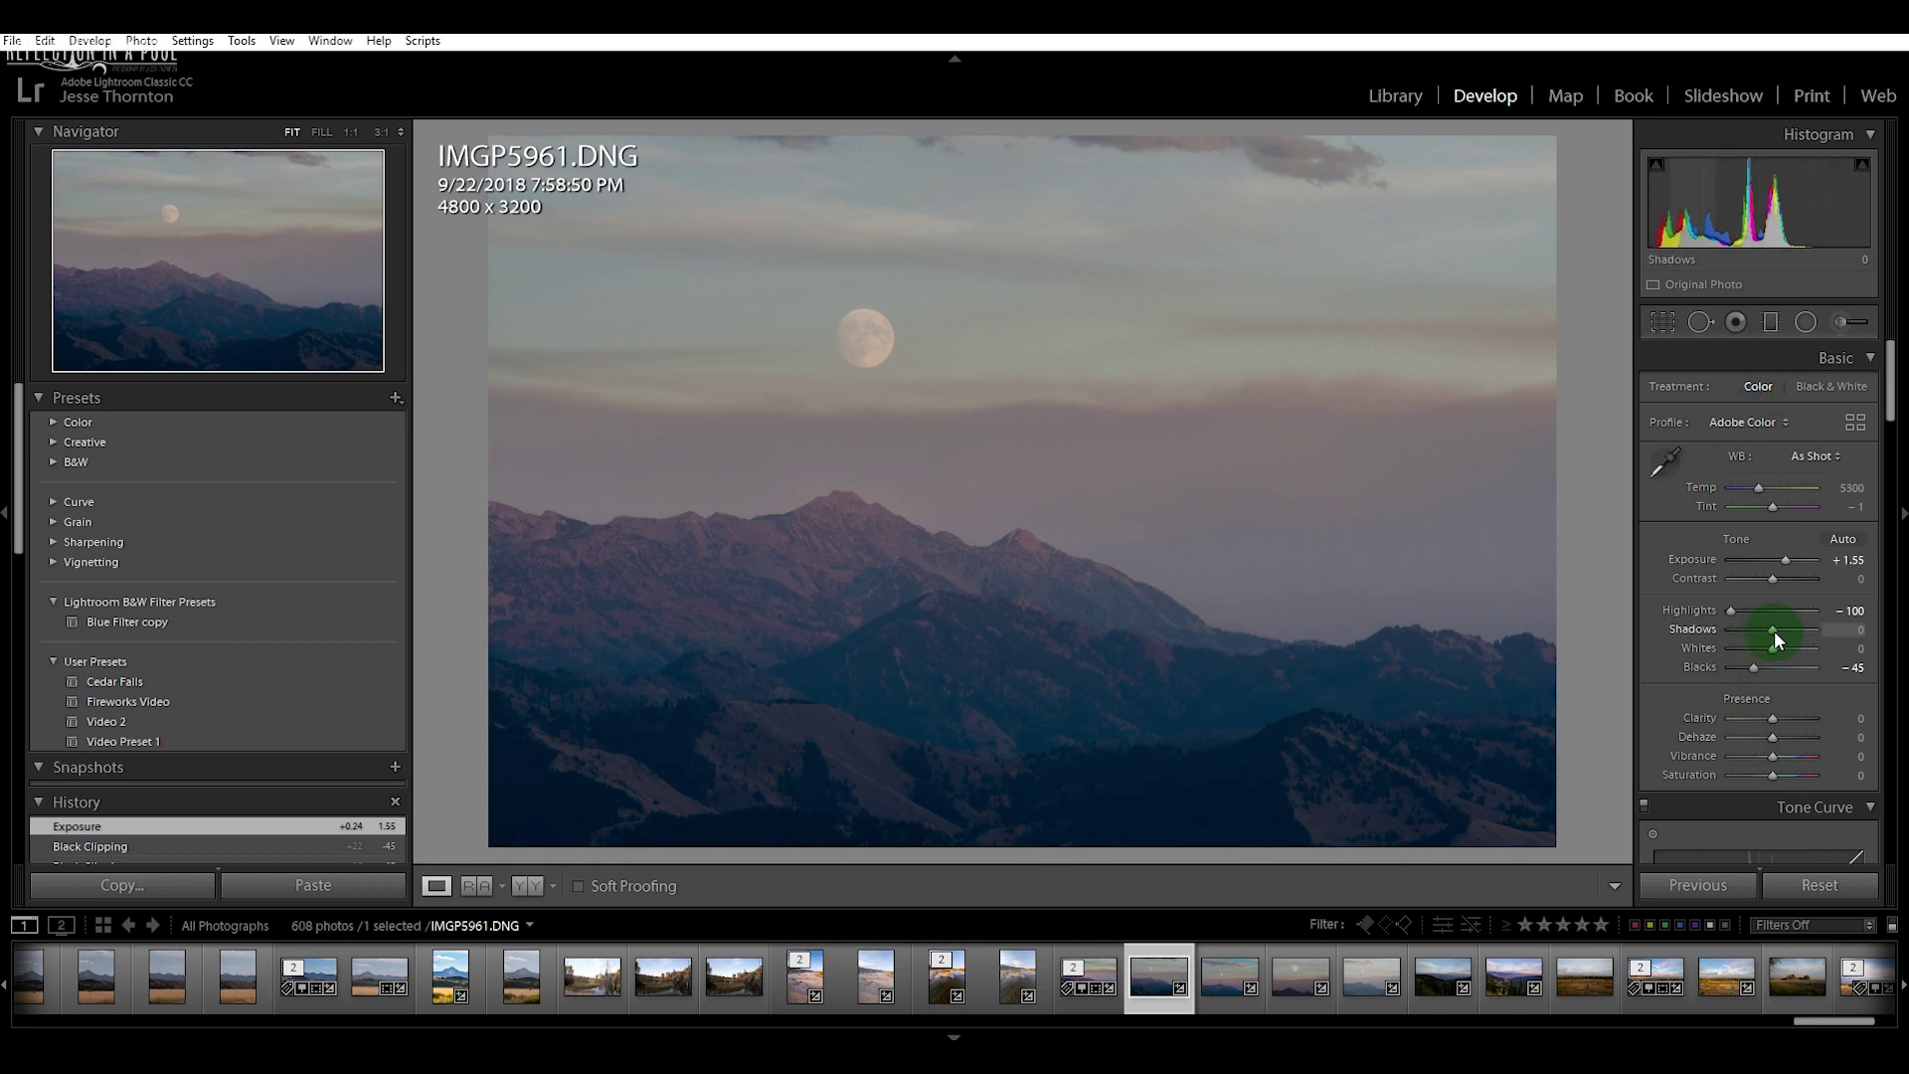
drag(1774, 631, 1726, 602)
click(1753, 612)
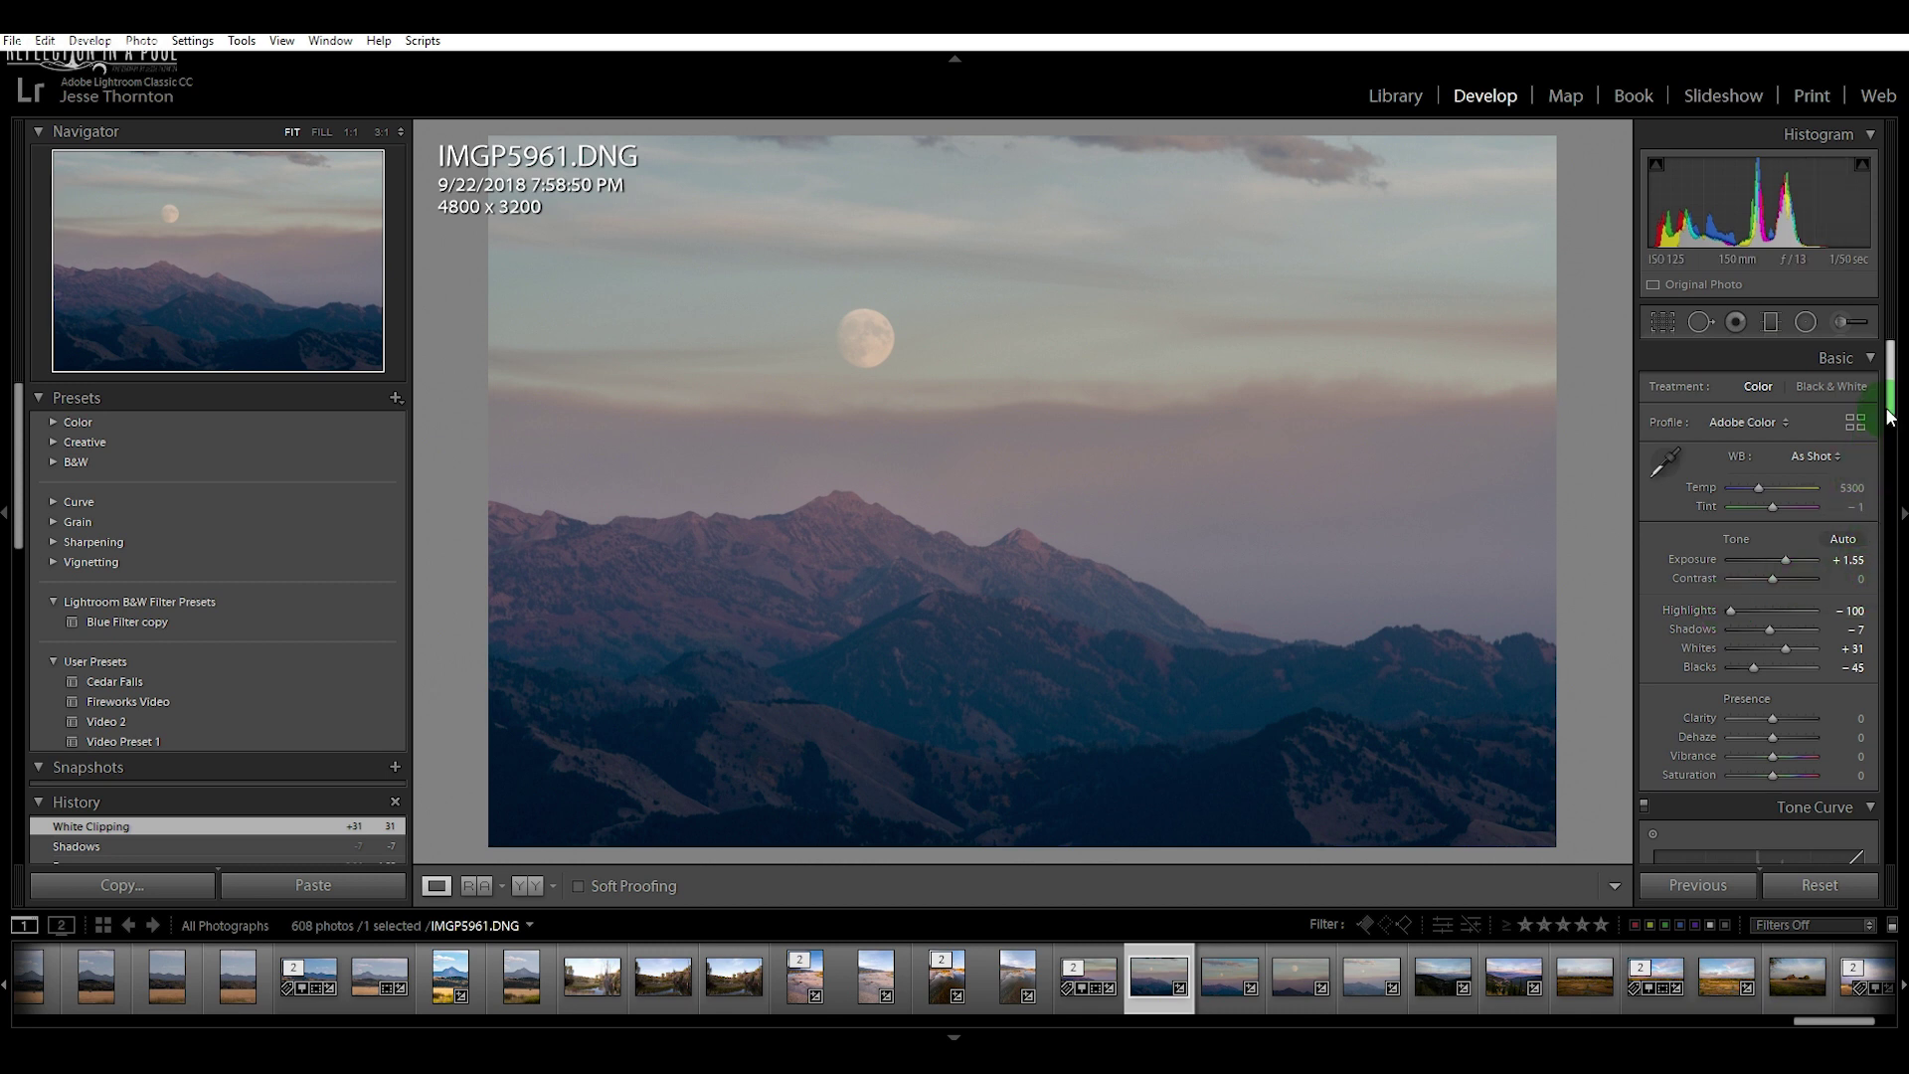
Push Contrast up, then ease it back to +52
scroll(1890, 418, down, 1)
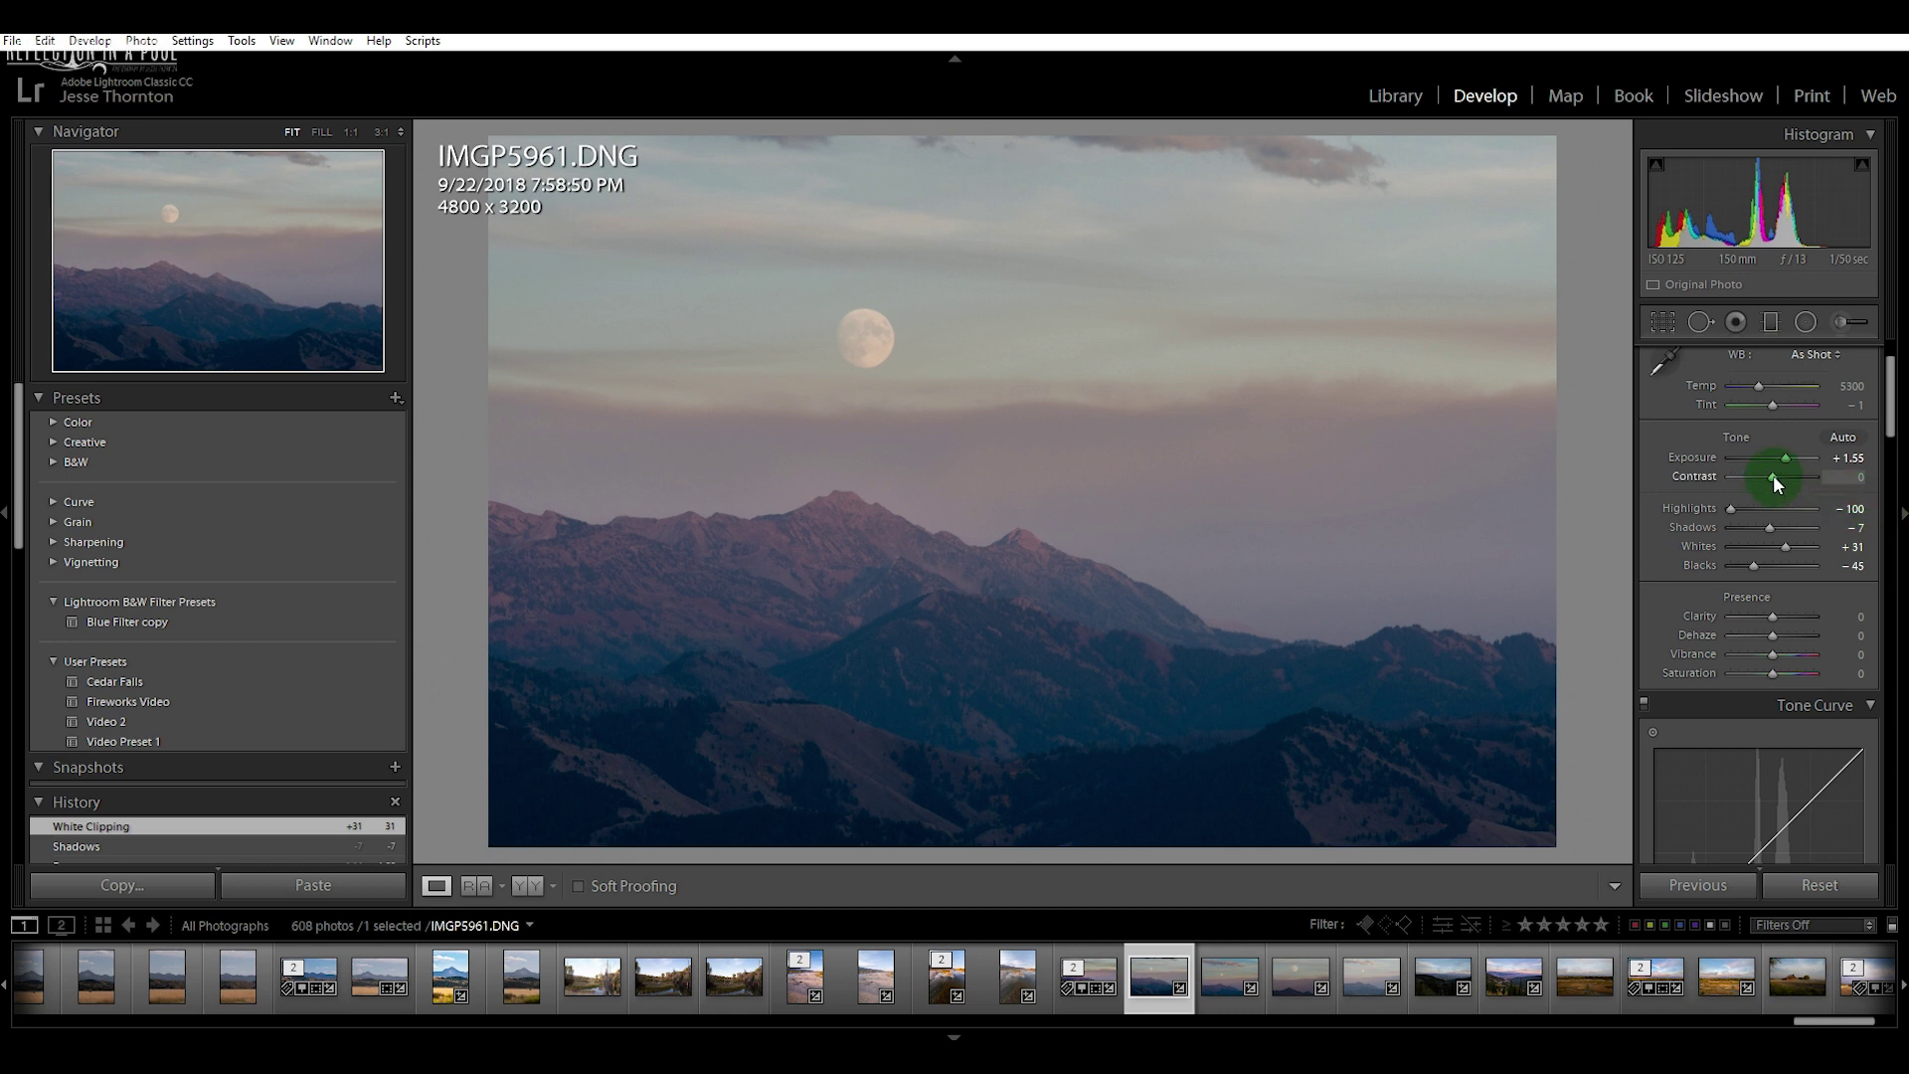
drag(1774, 474, 1798, 482)
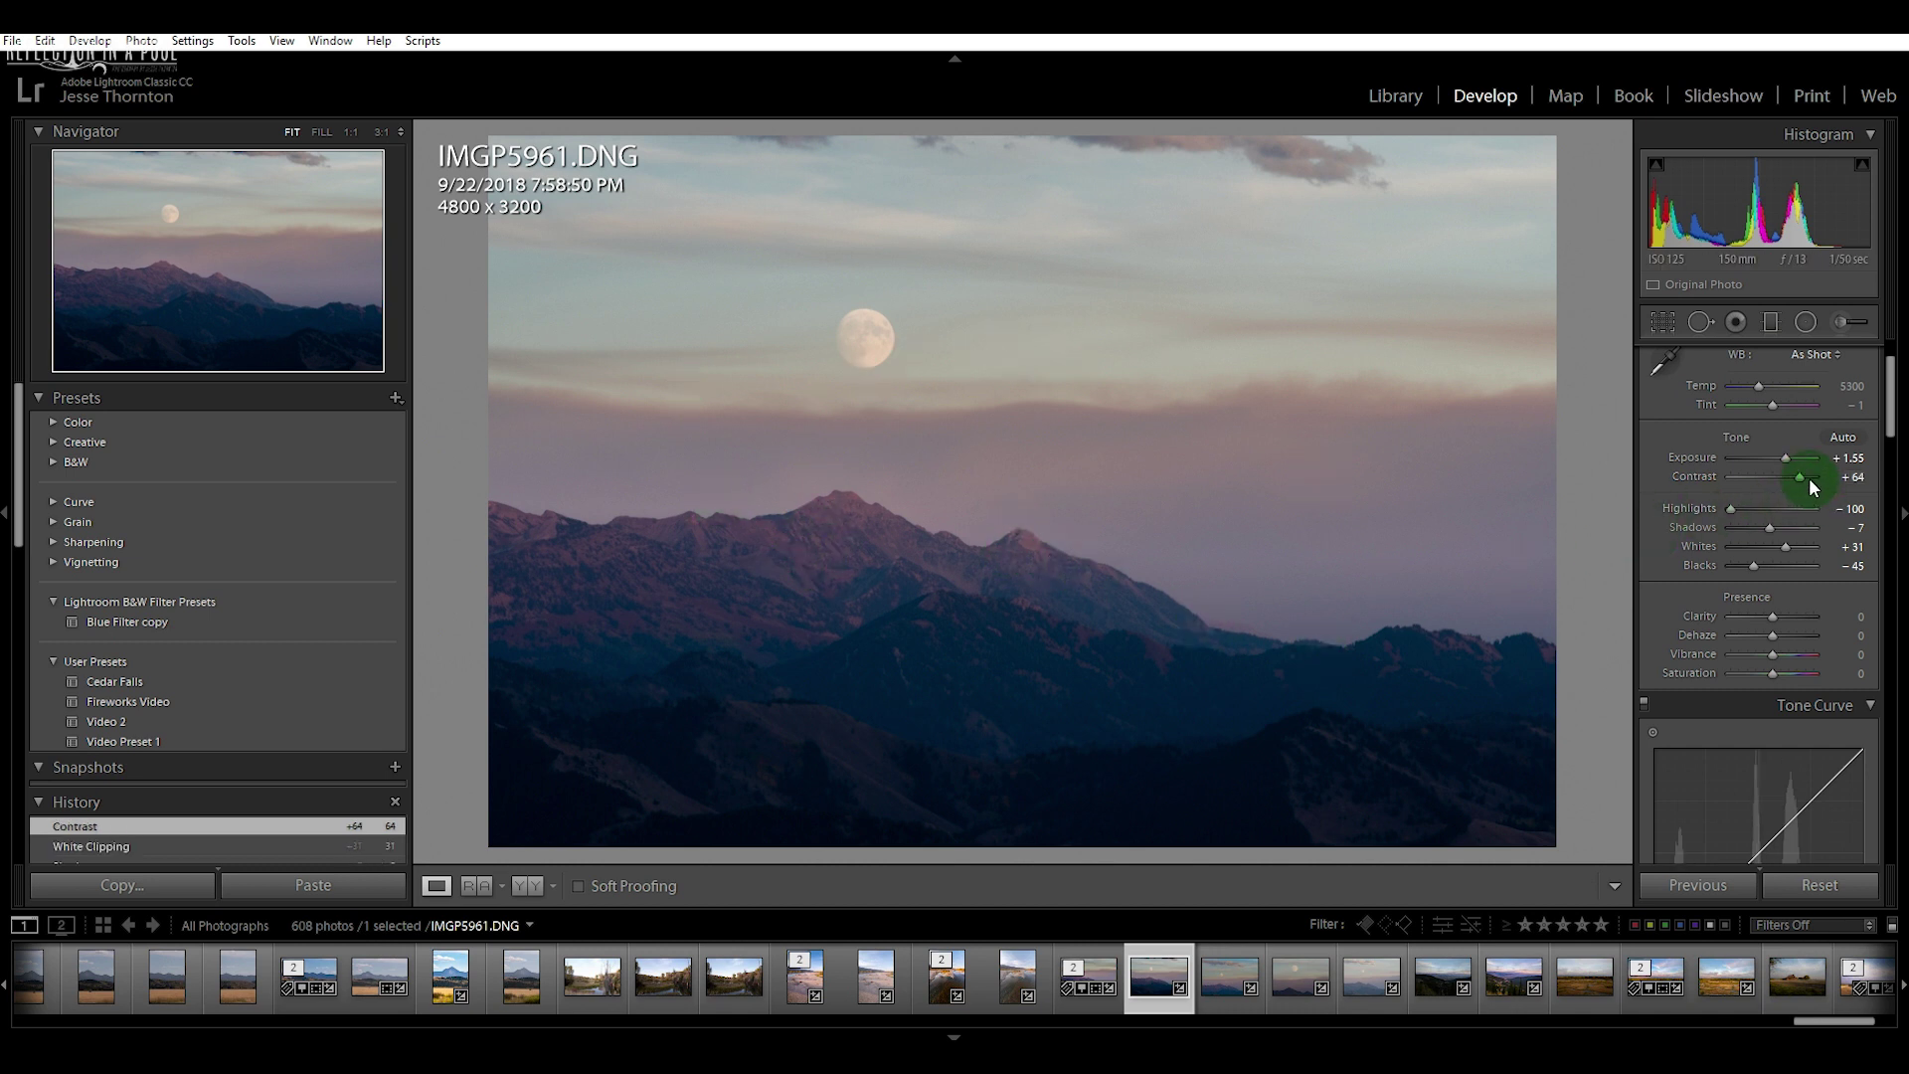
mouse_move(1800, 476)
mouse_down()
mouse_move(1780, 474)
mouse_move(1798, 473)
mouse_up()
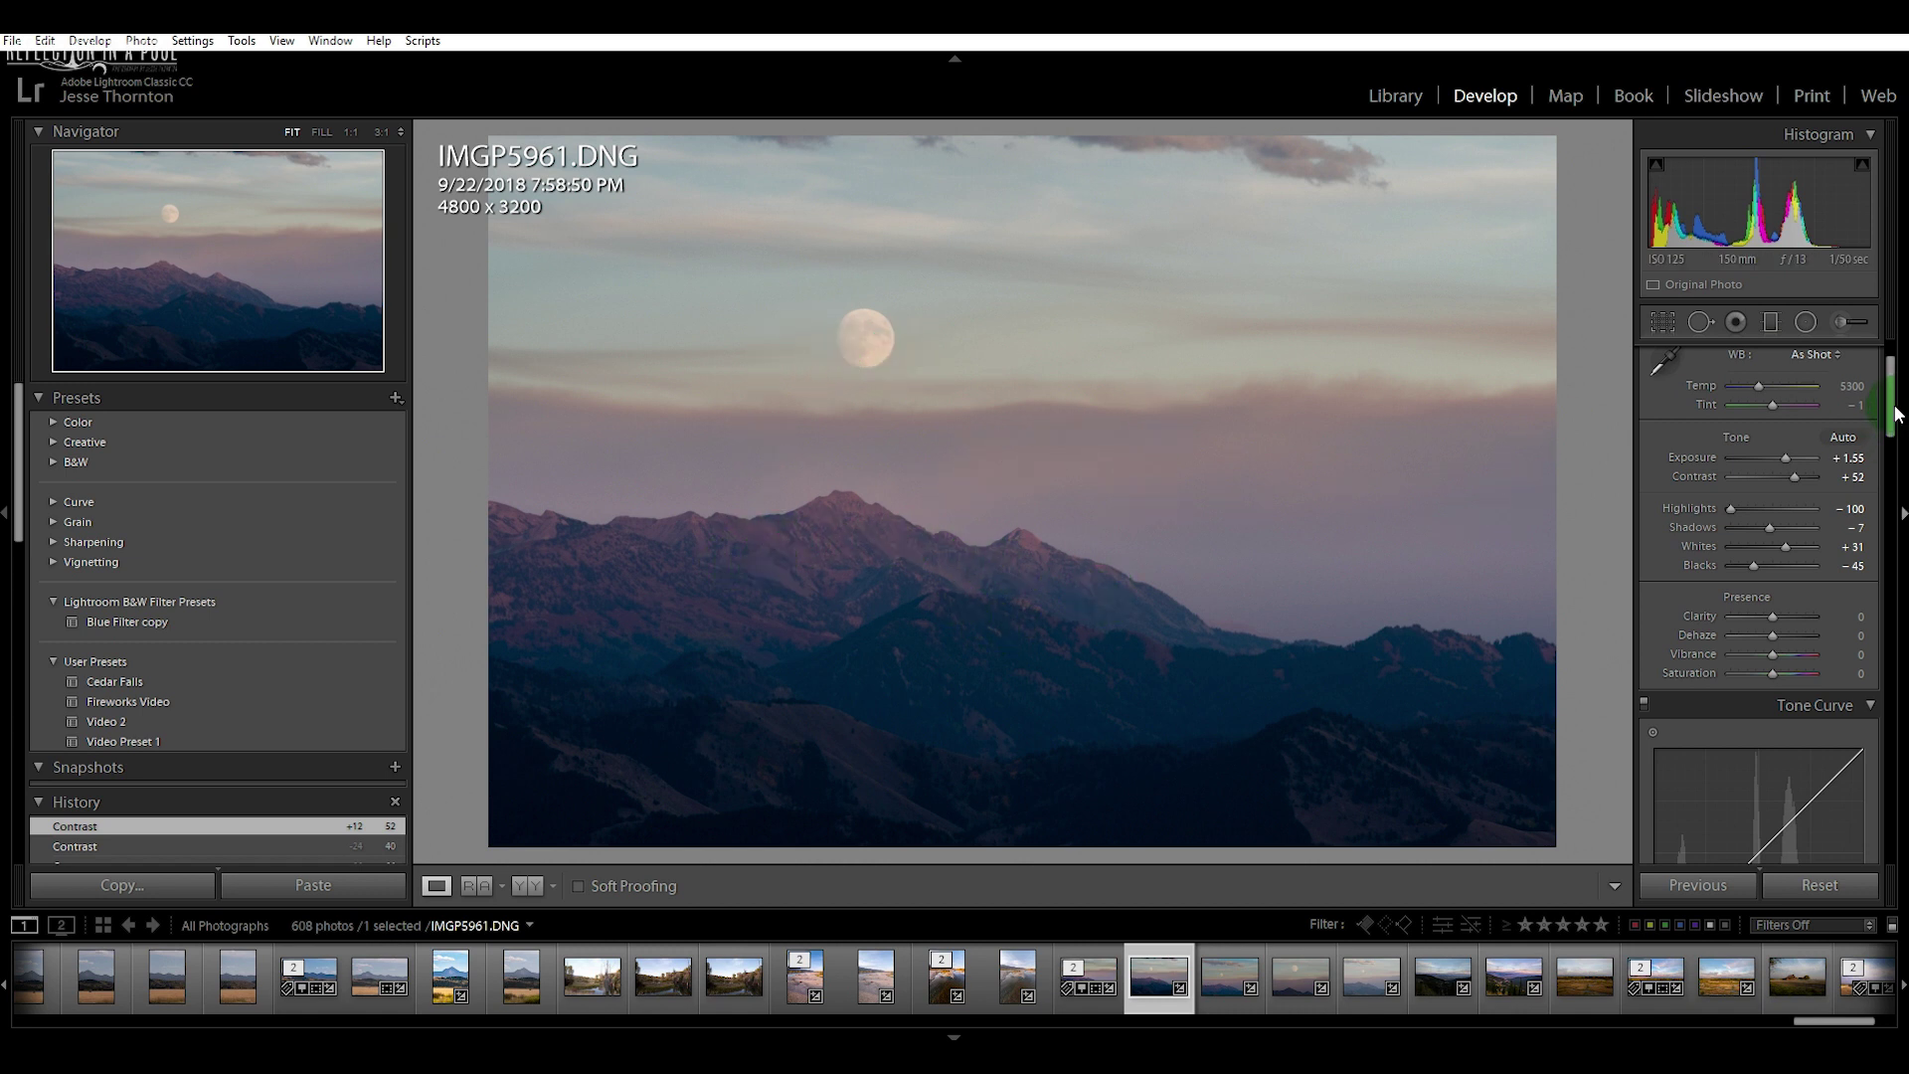
Try stronger and weaker Clarity amounts in Presence, leaving it at +50
scroll(1894, 416, down, 1)
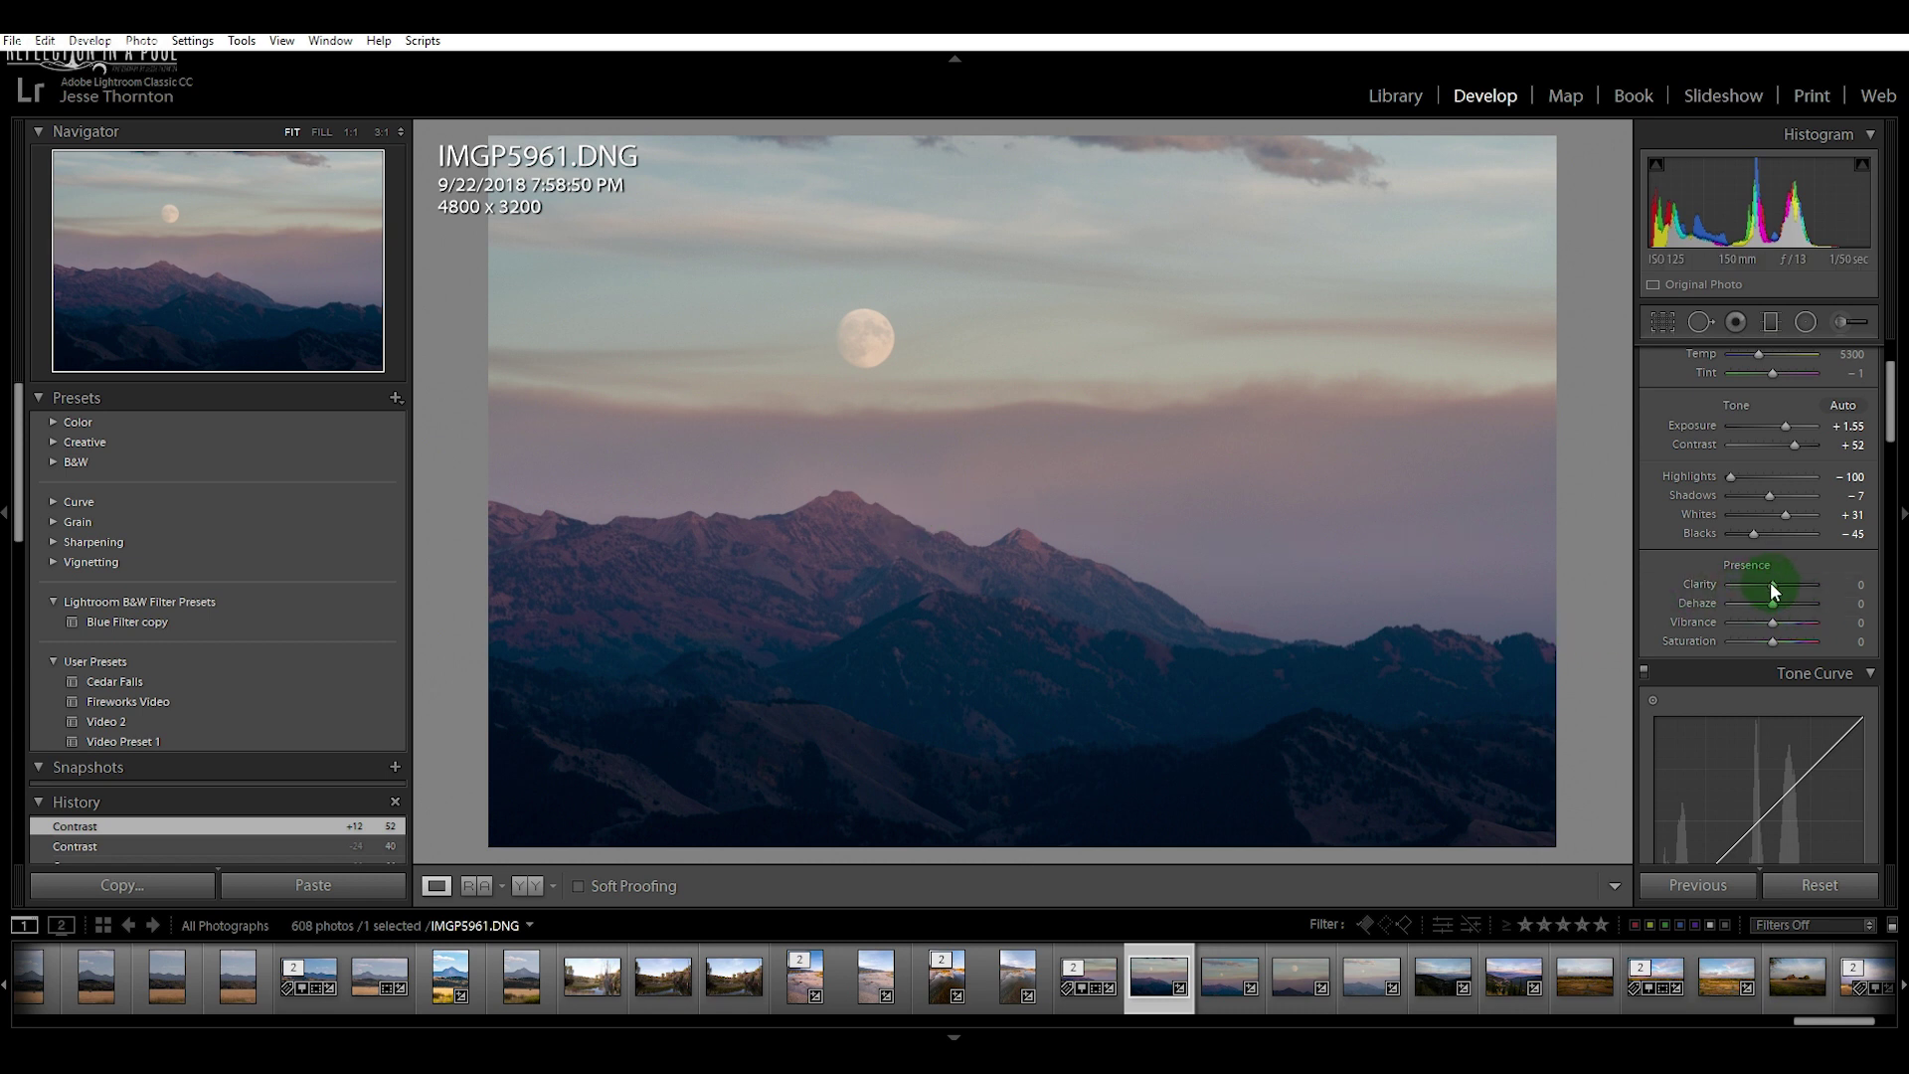
drag(1774, 585, 1799, 585)
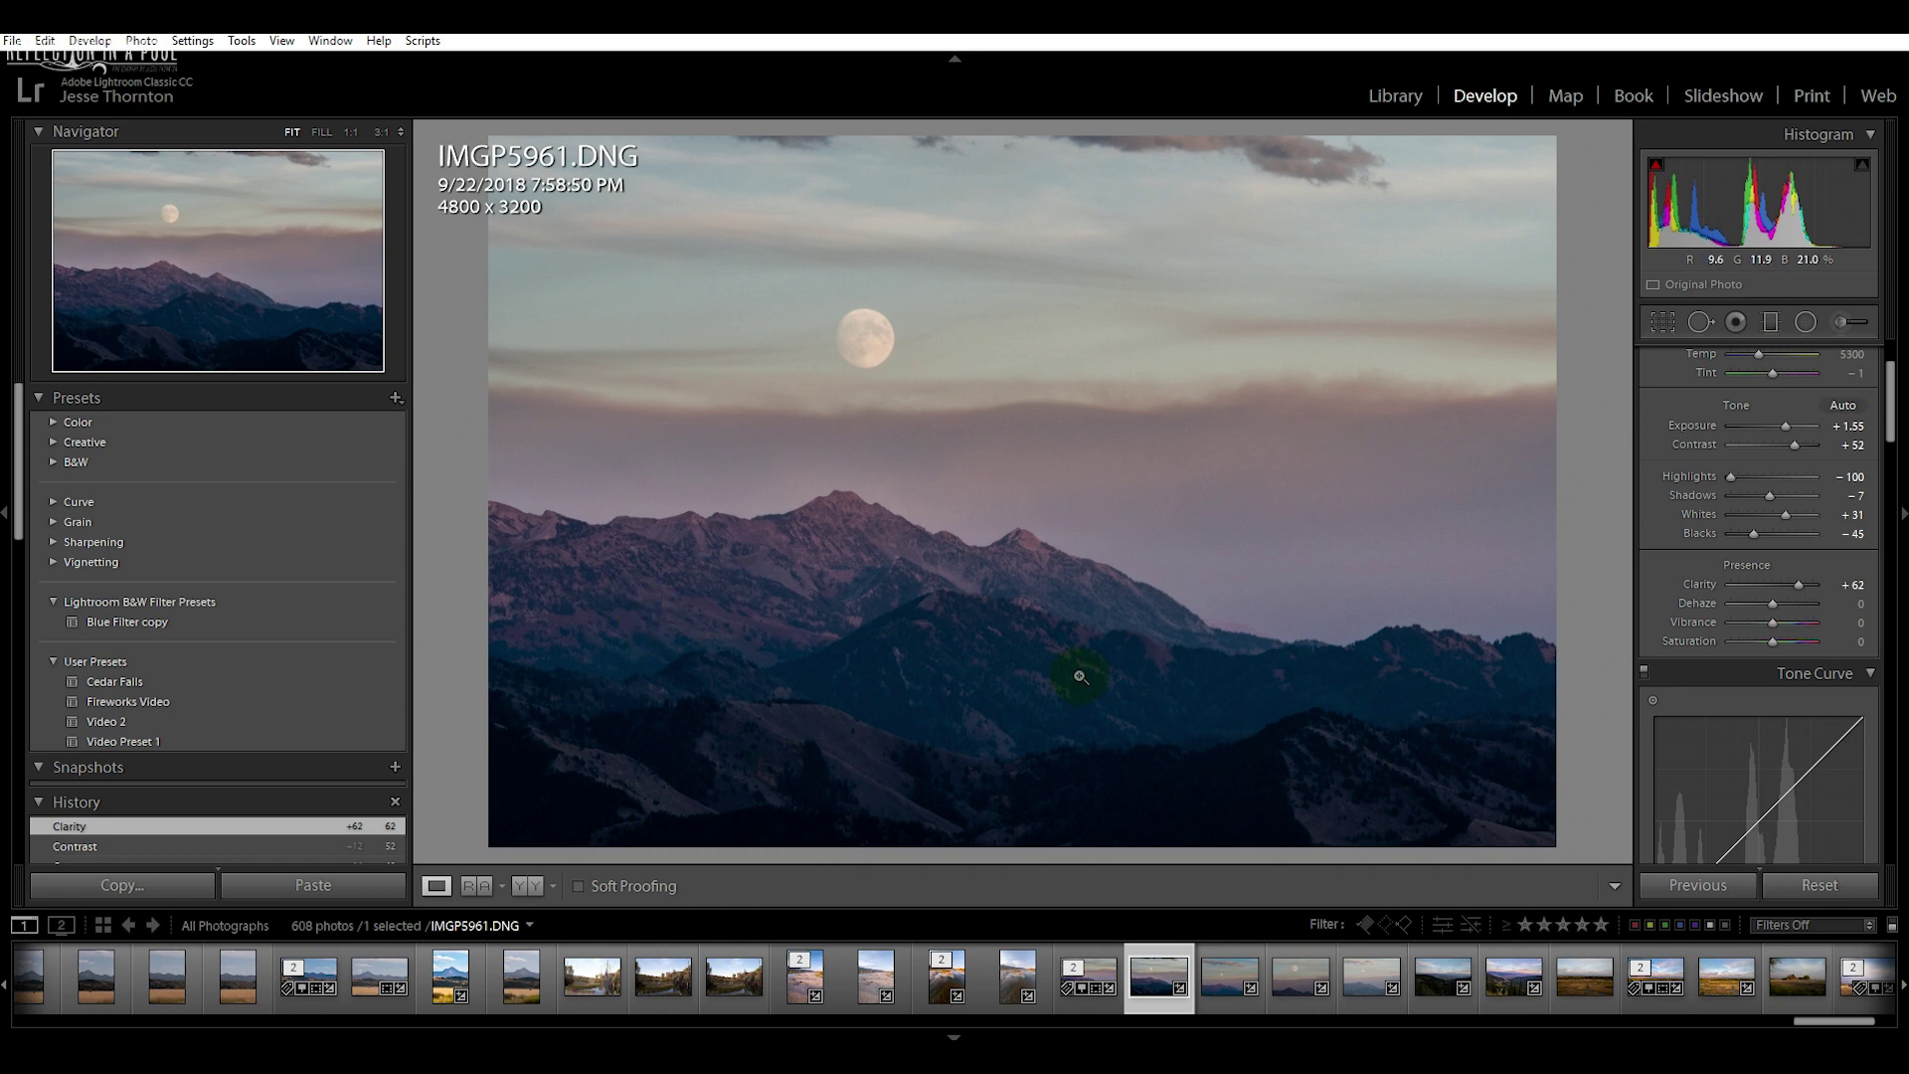
drag(1798, 584, 1766, 585)
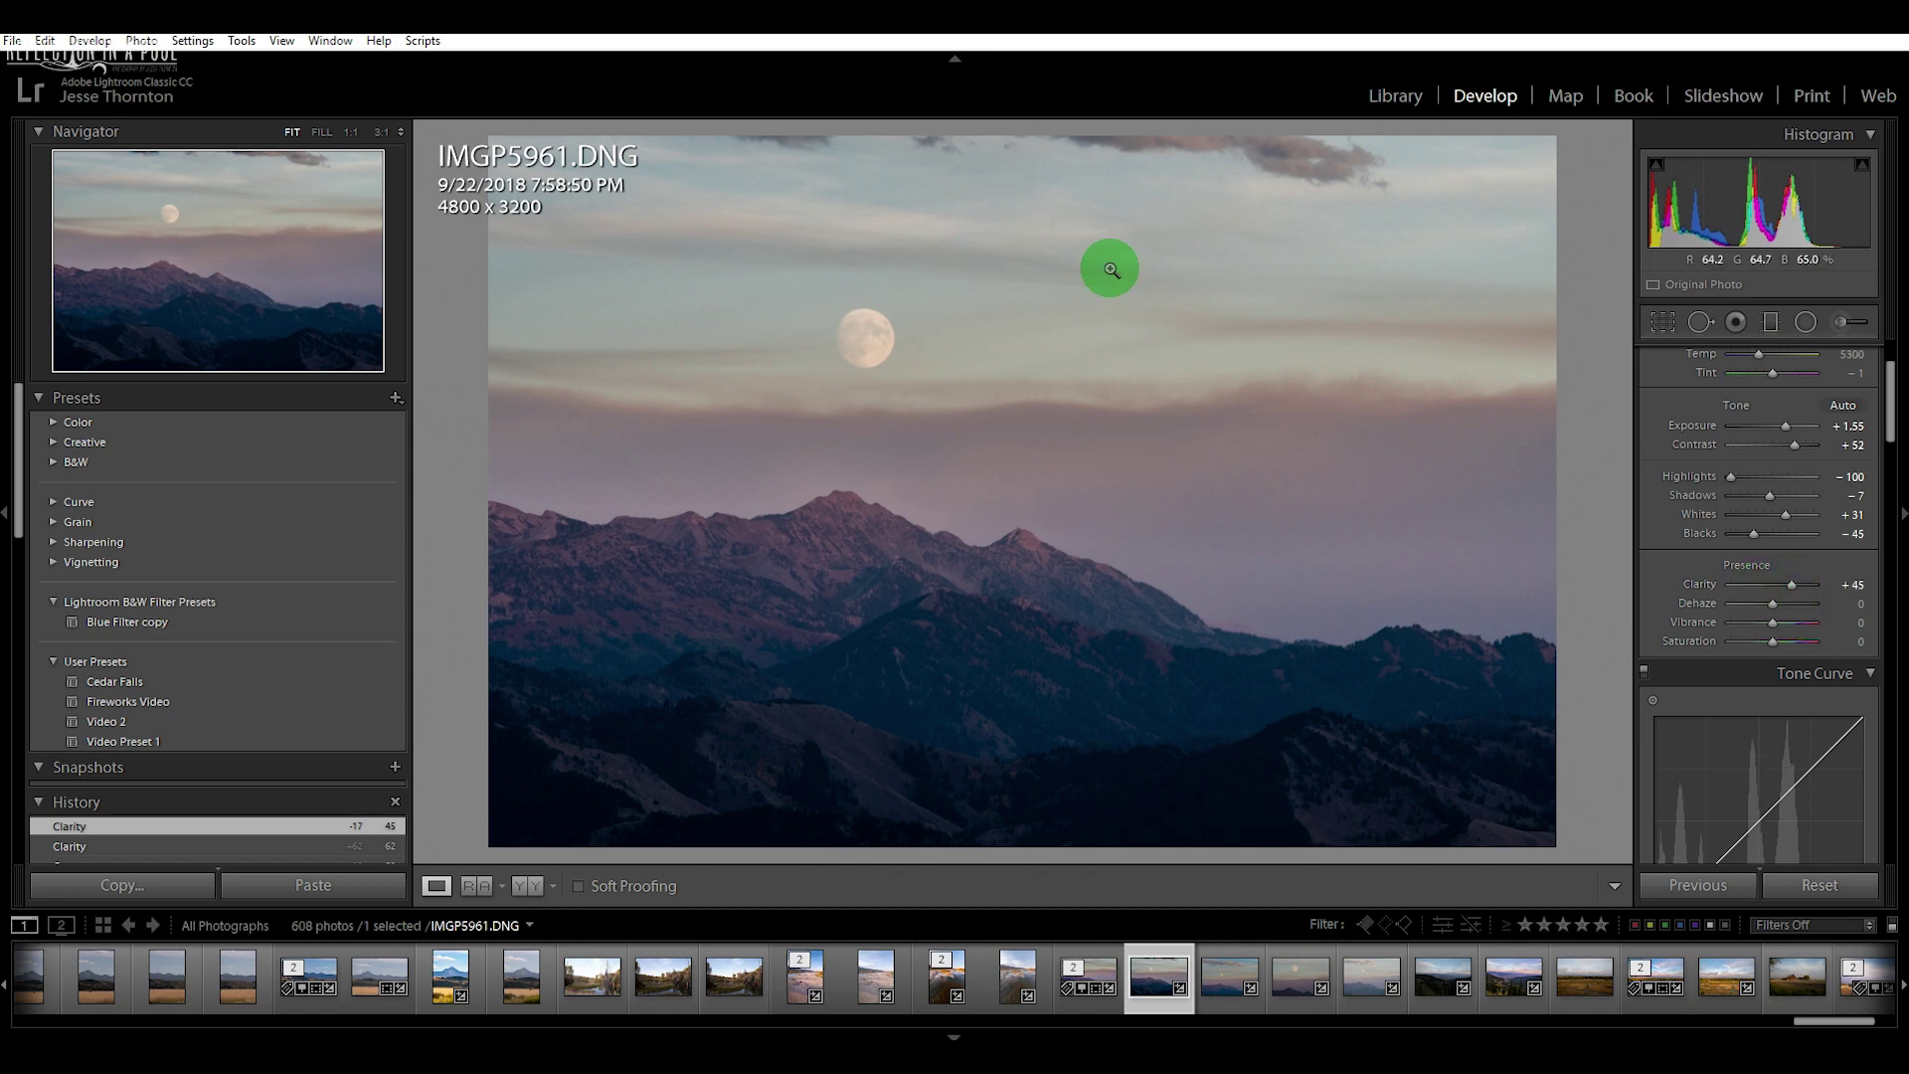
drag(1794, 584, 1786, 584)
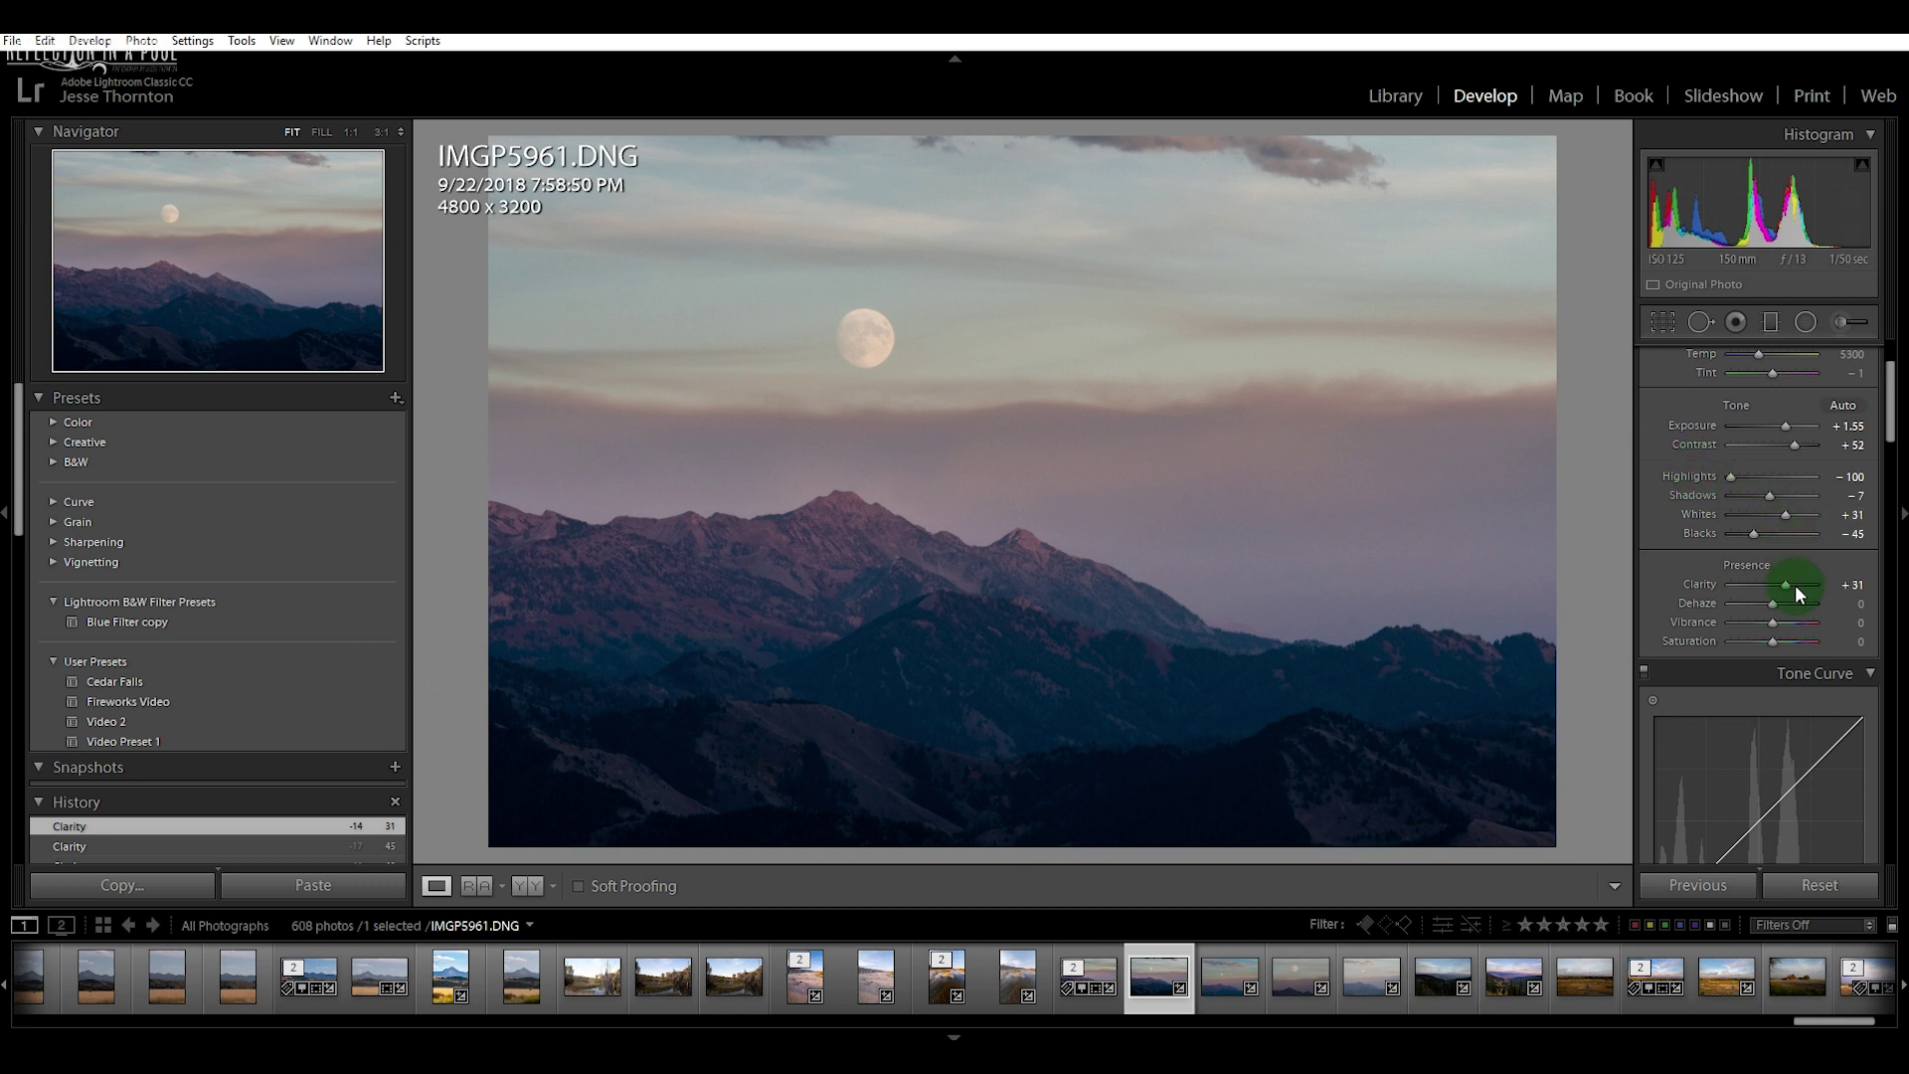
drag(1787, 590, 1793, 587)
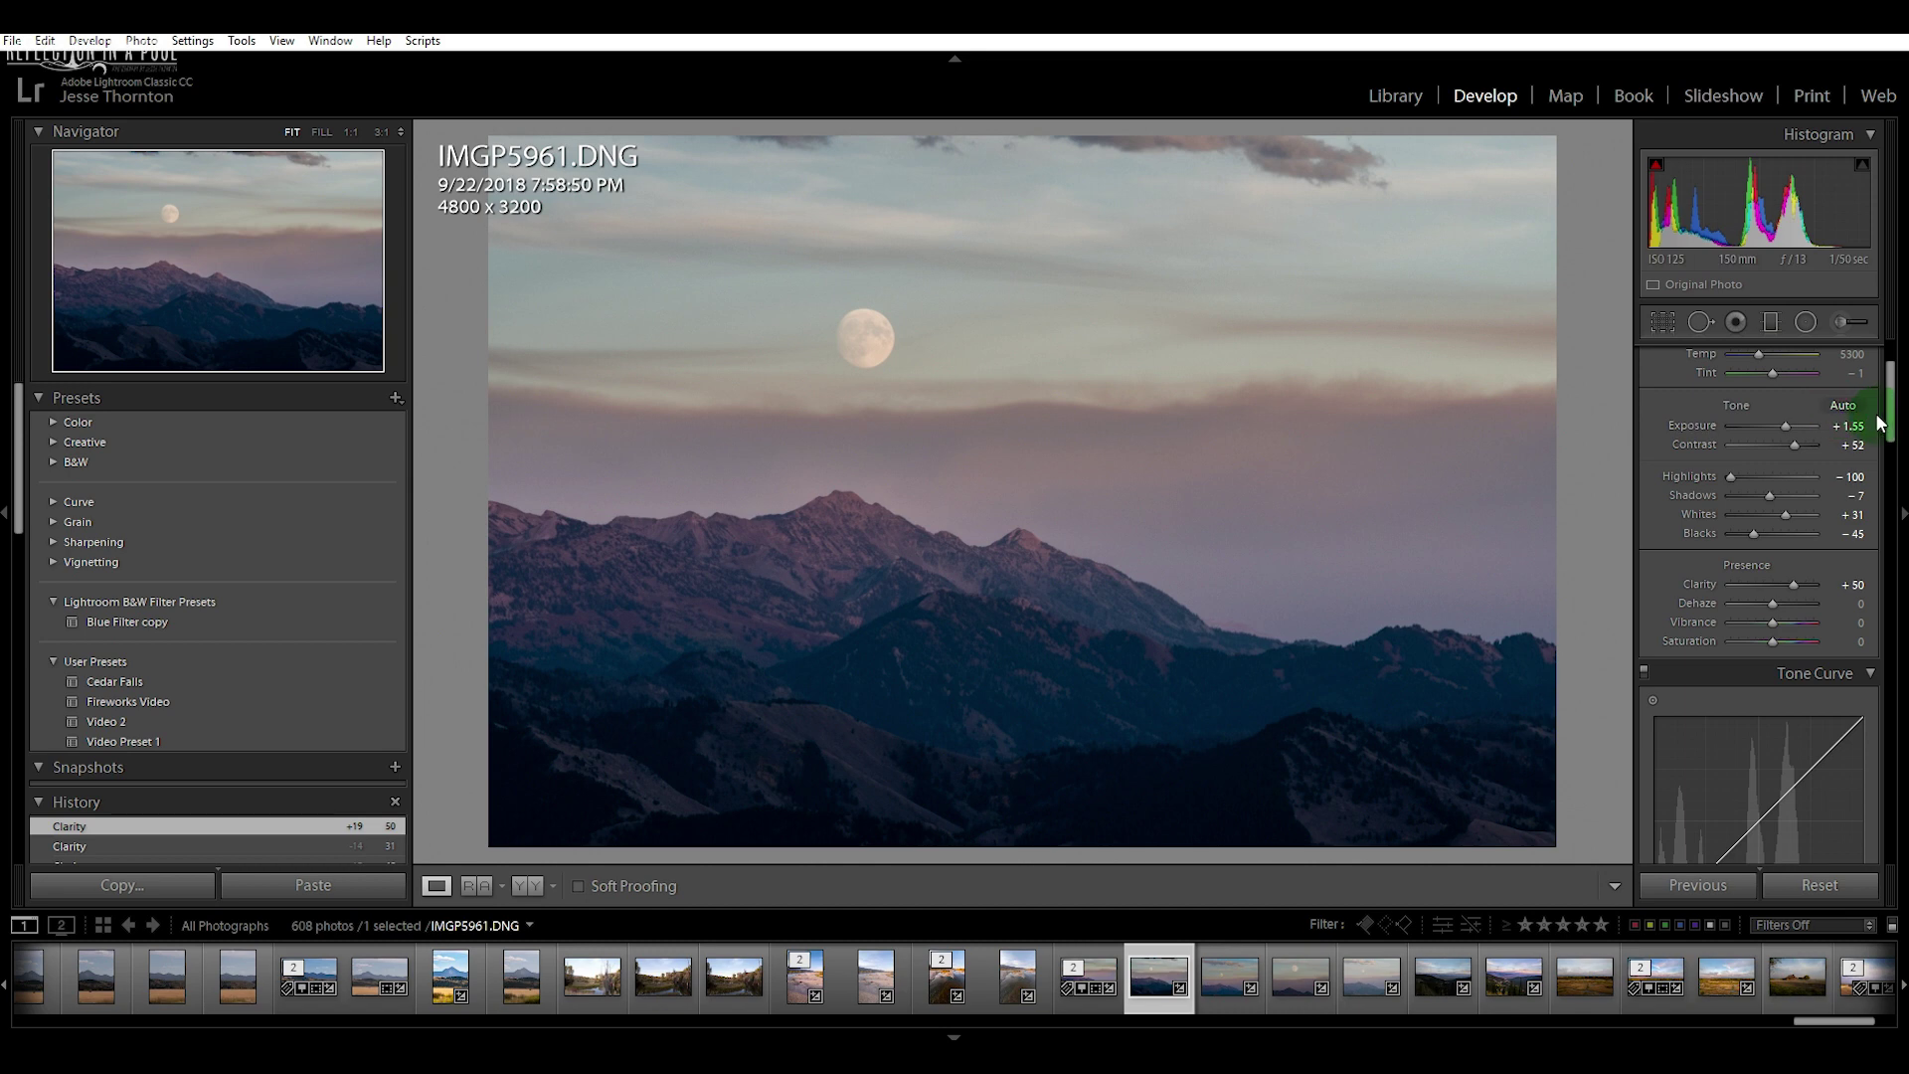
Test Dehaze up to +21, then reset it, aiming for a light +14
scroll(1884, 417, up, 1)
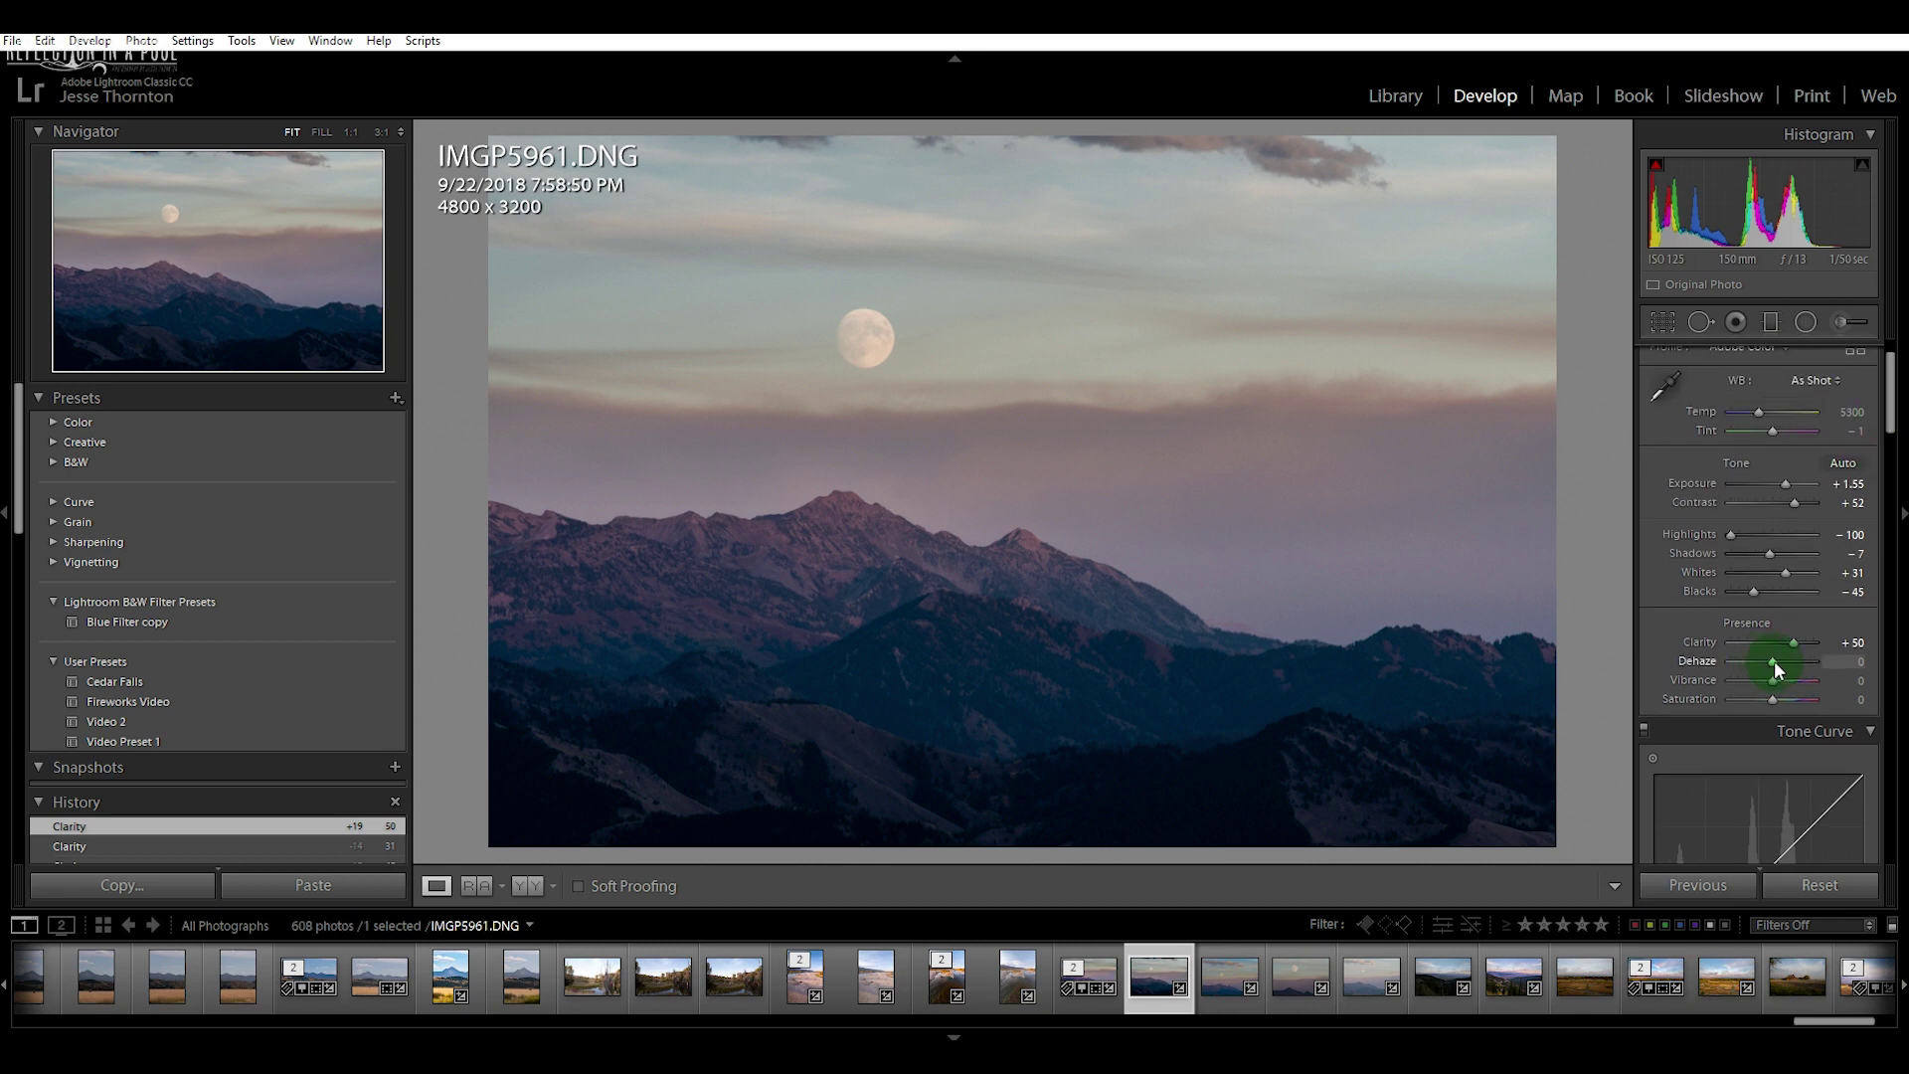
drag(1774, 661, 1781, 664)
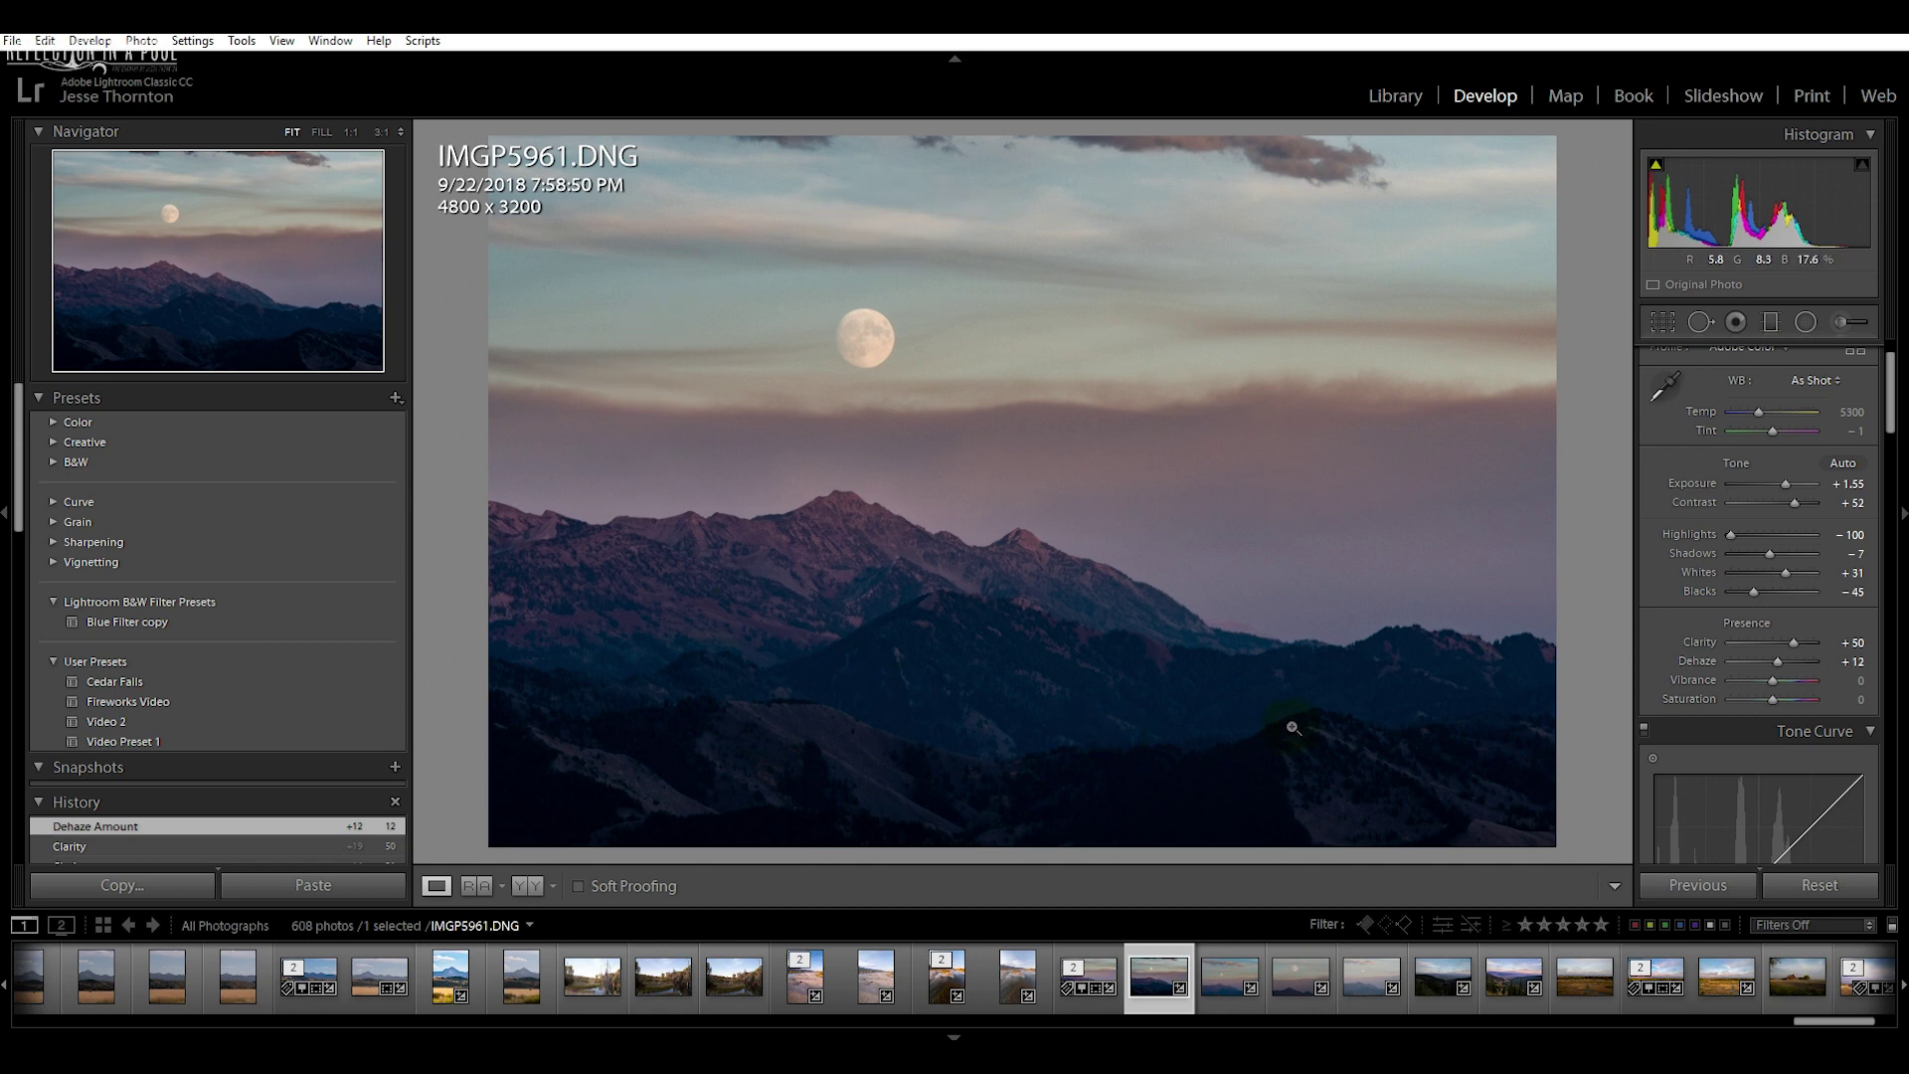
drag(1776, 662, 1780, 662)
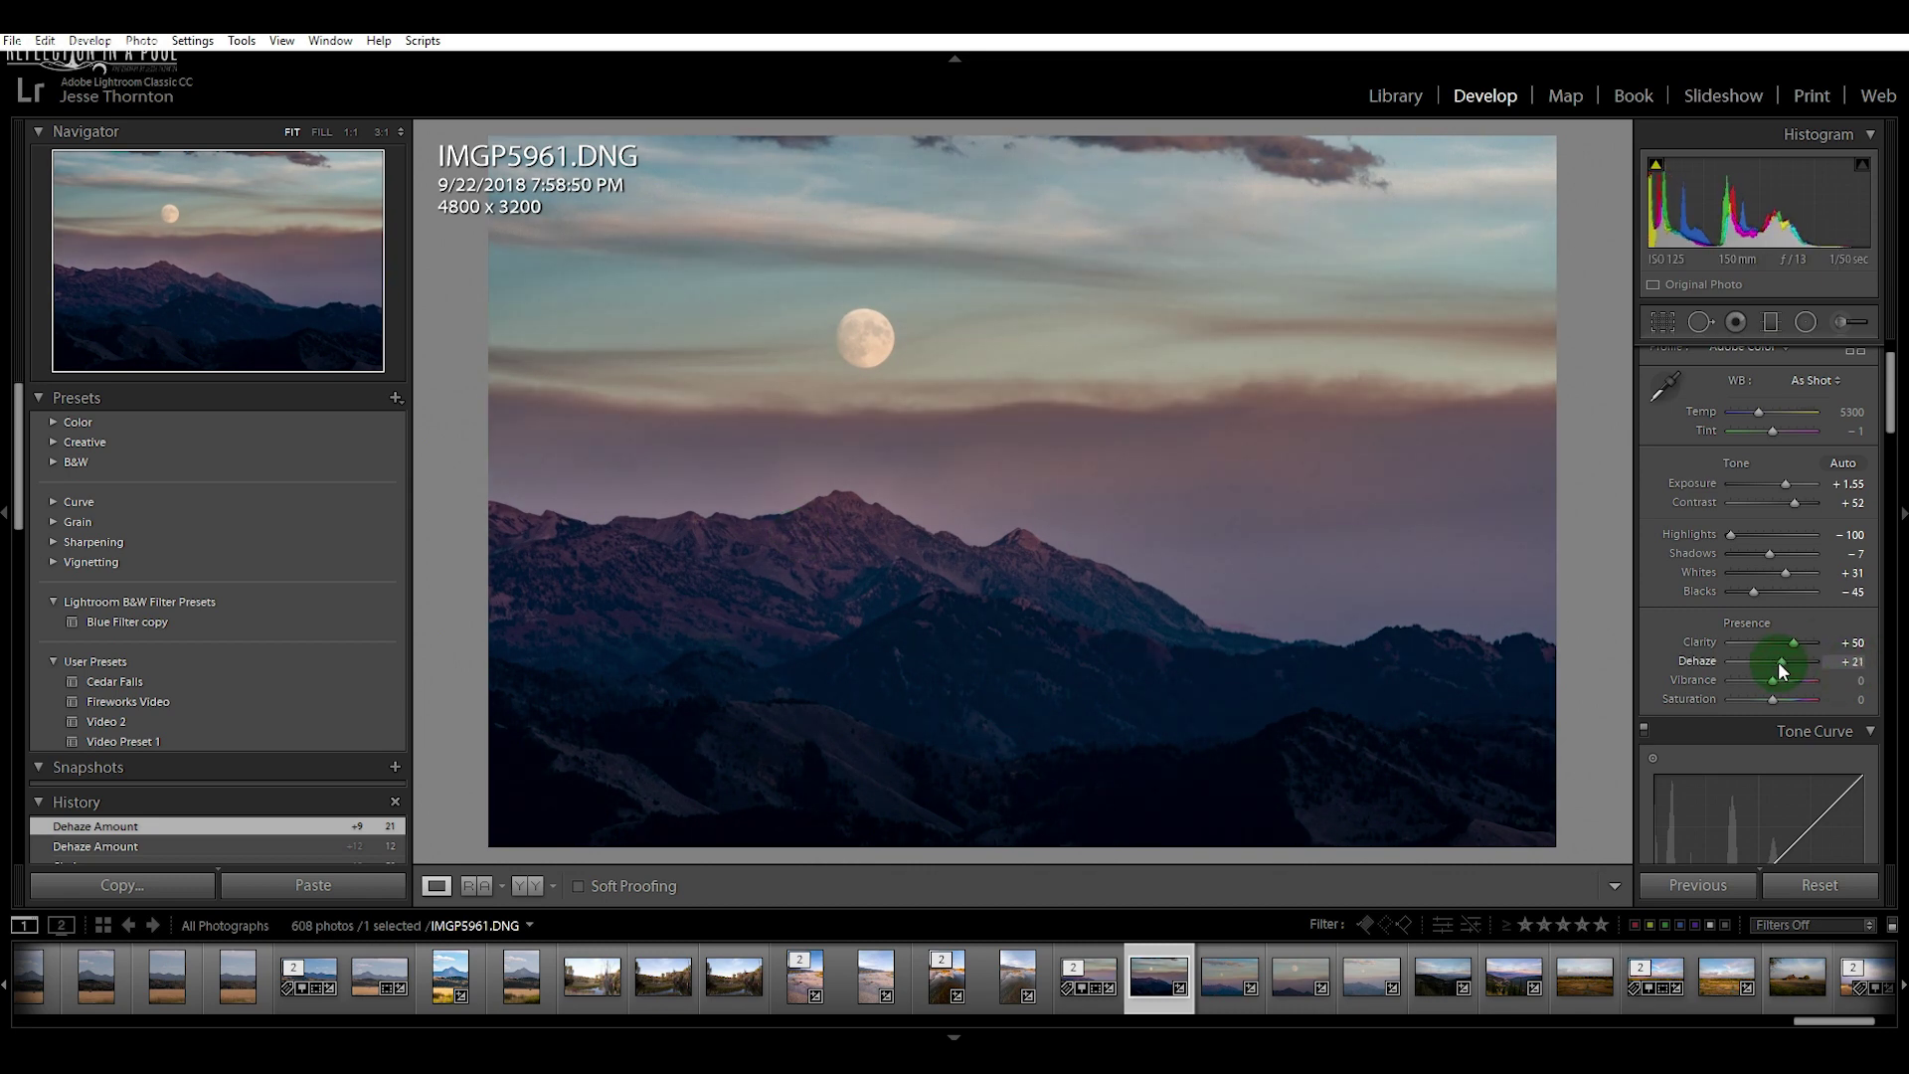
drag(1778, 661, 1780, 660)
double_click(1700, 661)
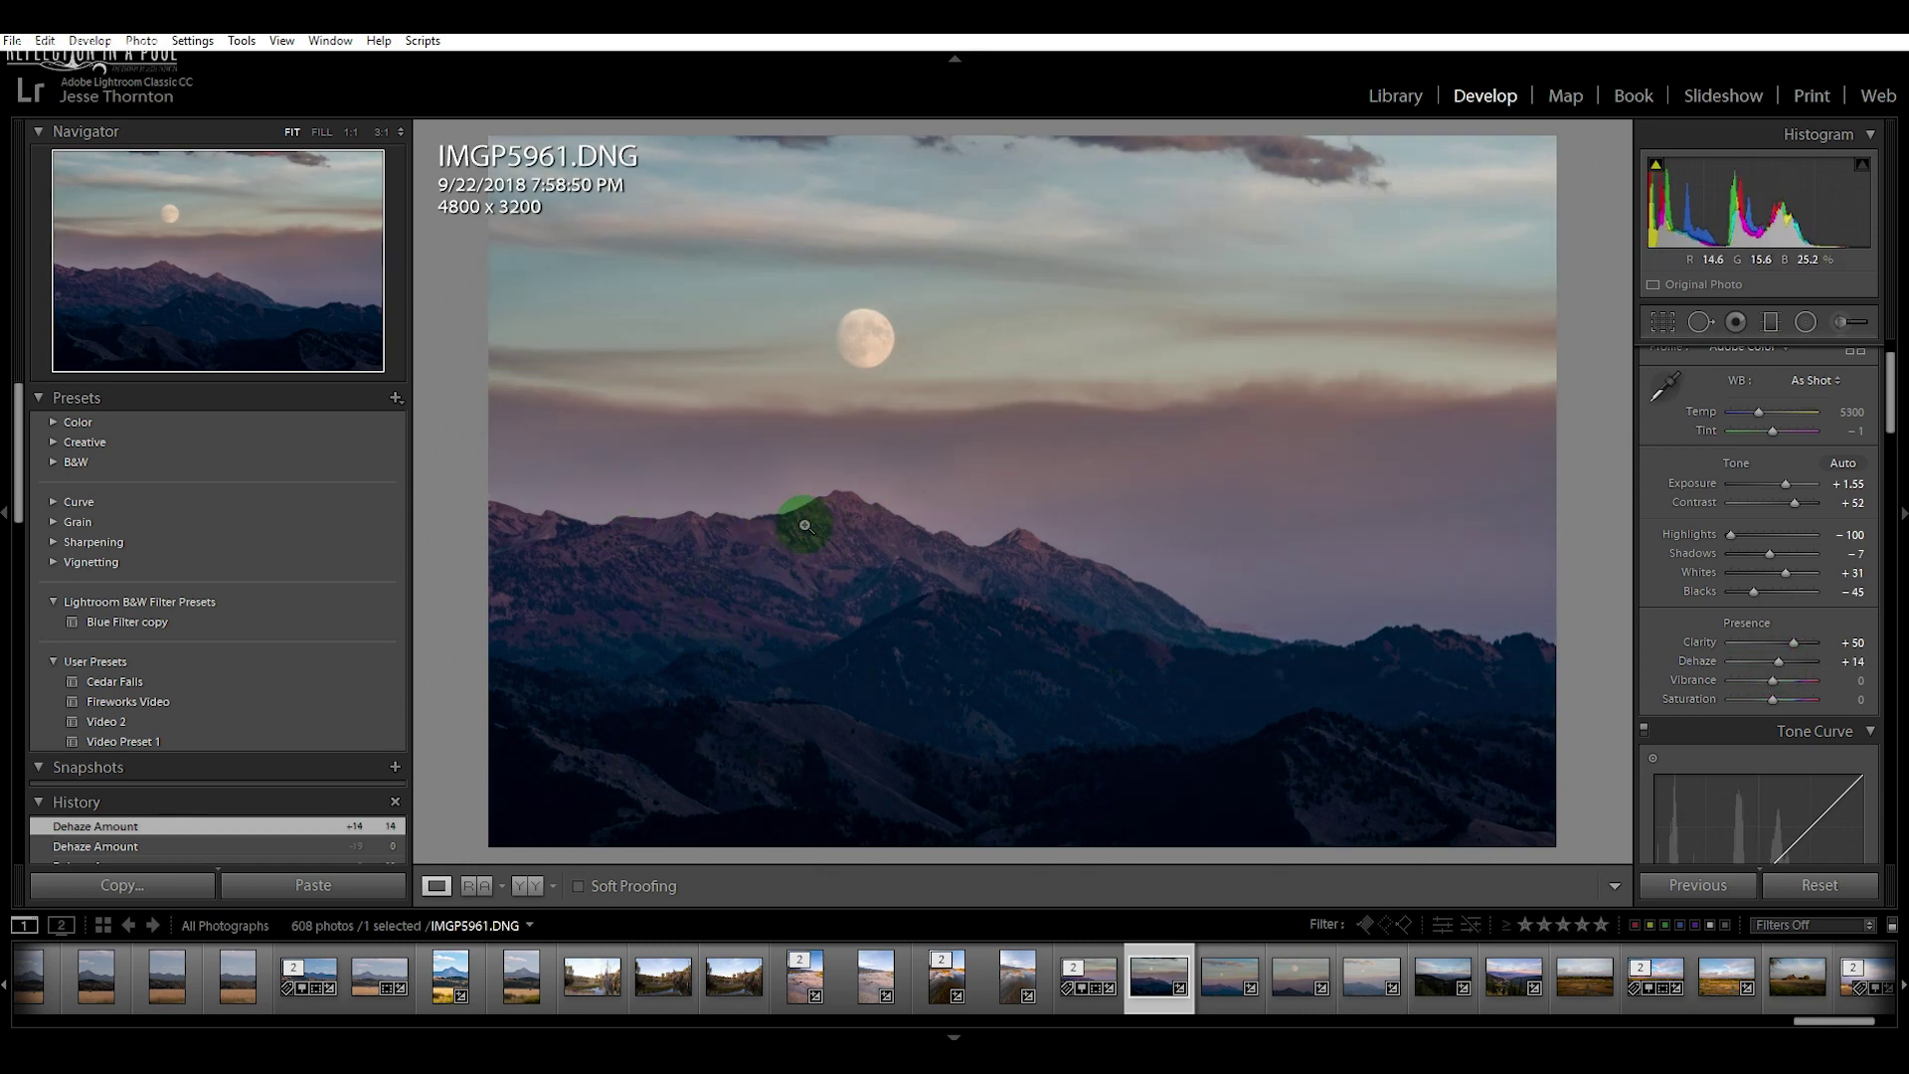
Nudge Exposure from +1.55 up to +1.79
scroll(1890, 428, down, 1)
drag(1894, 432, 1893, 421)
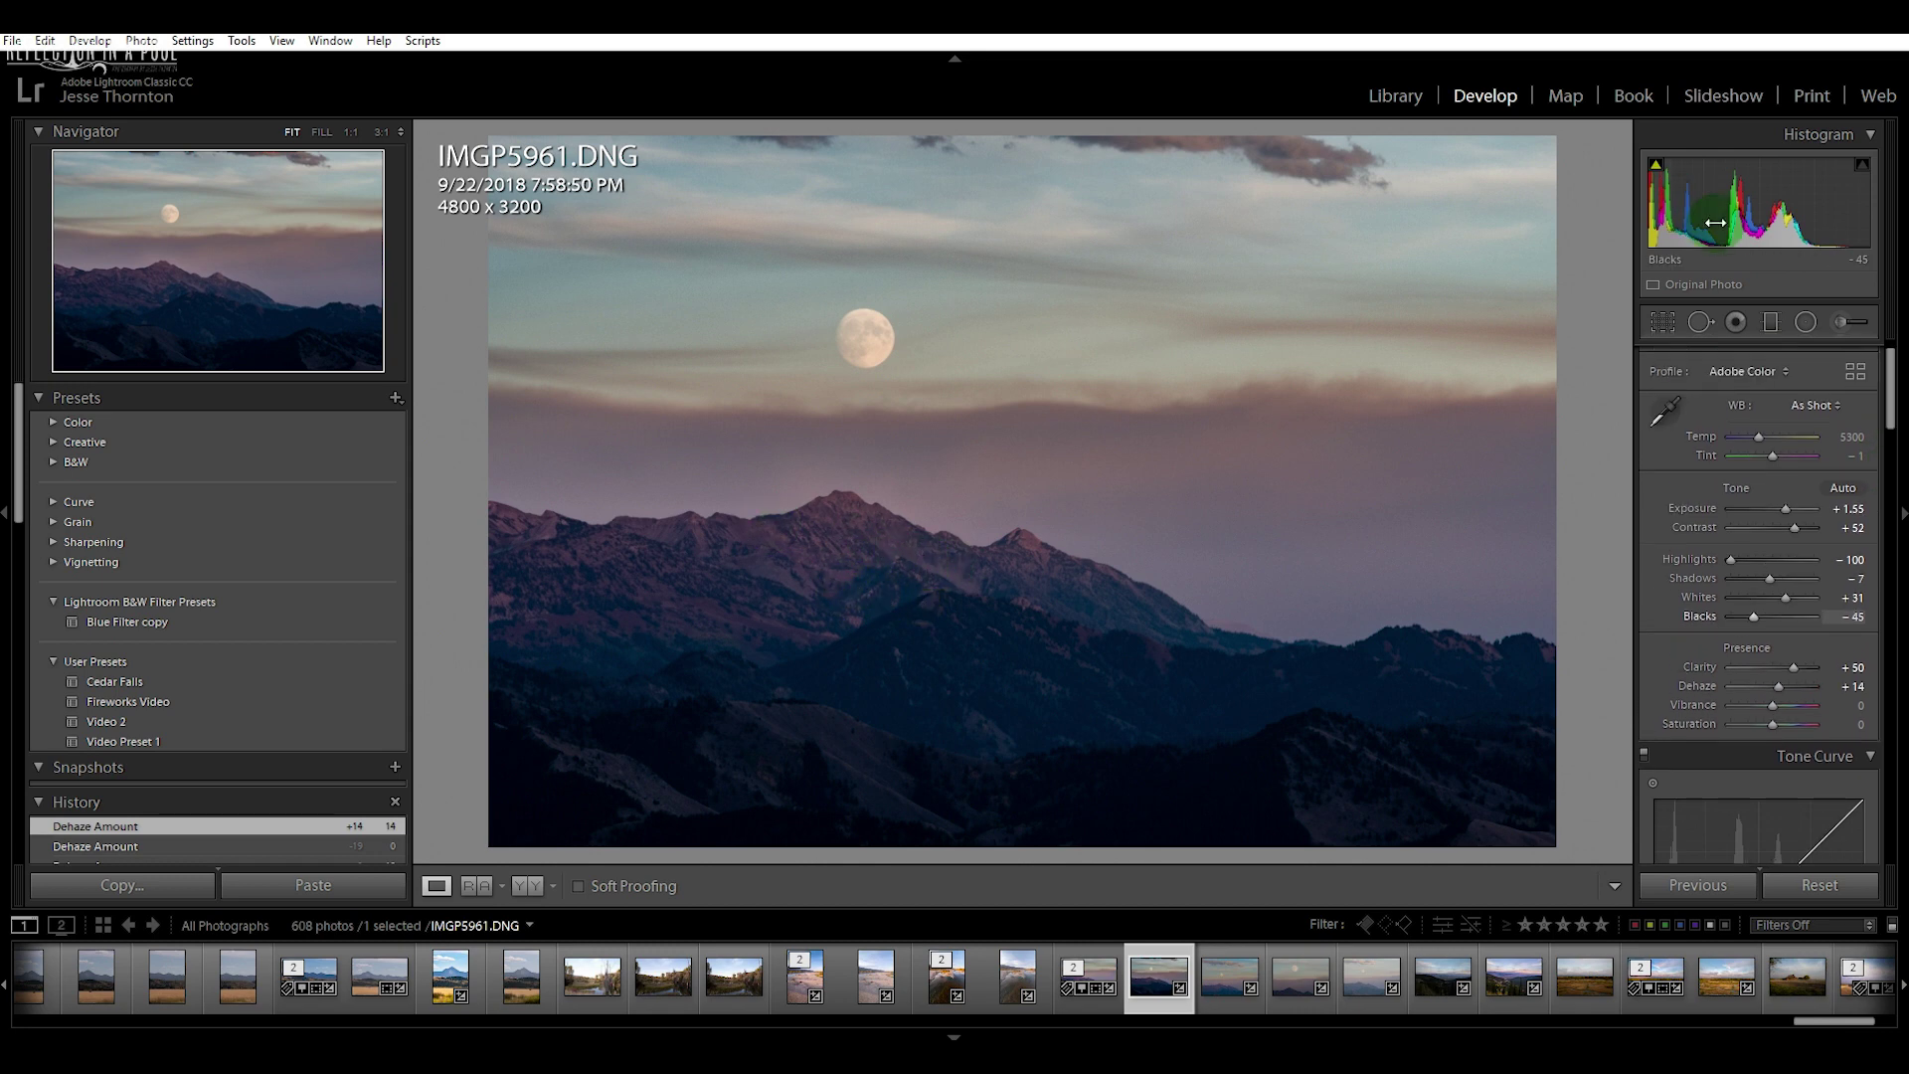
click(1783, 521)
drag(1786, 509, 1788, 509)
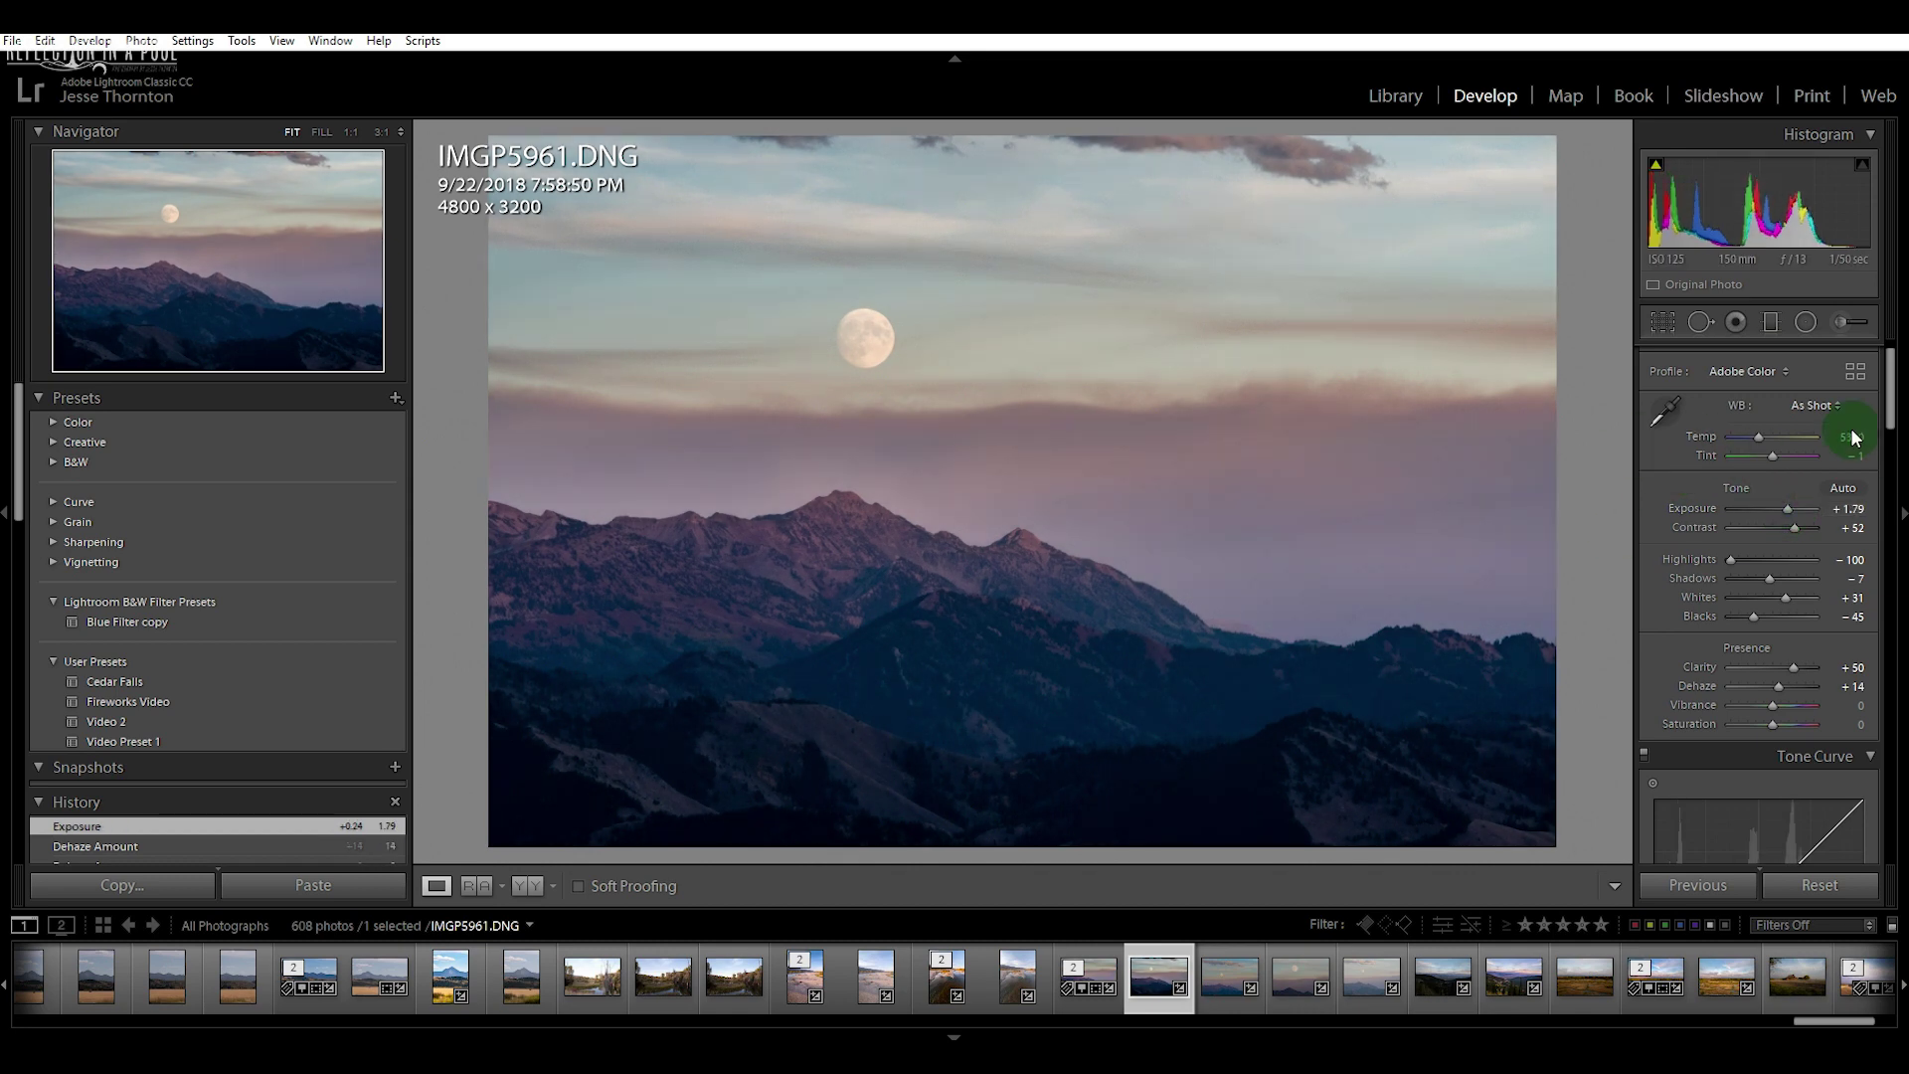
drag(1887, 404, 1753, 346)
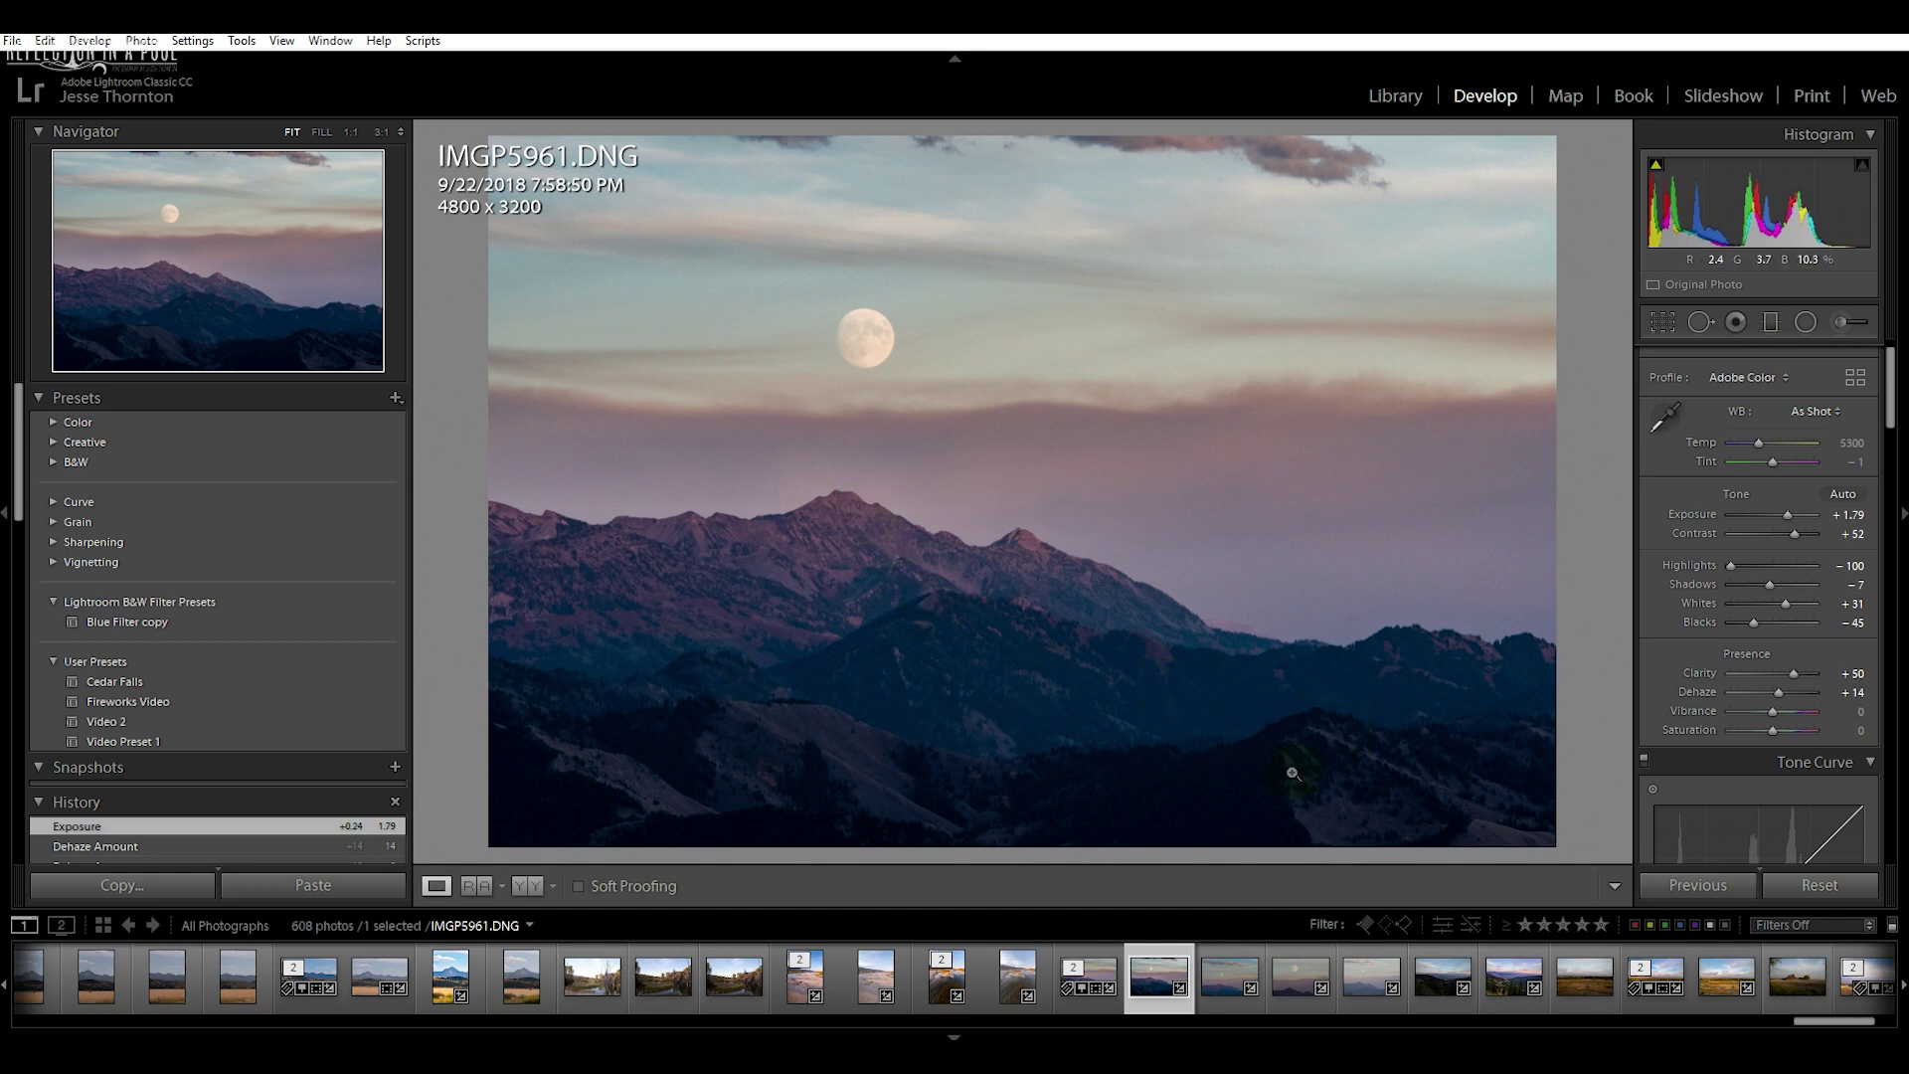
Lay a graduated filter up from the bottom edge over the lower mountains
click(1772, 328)
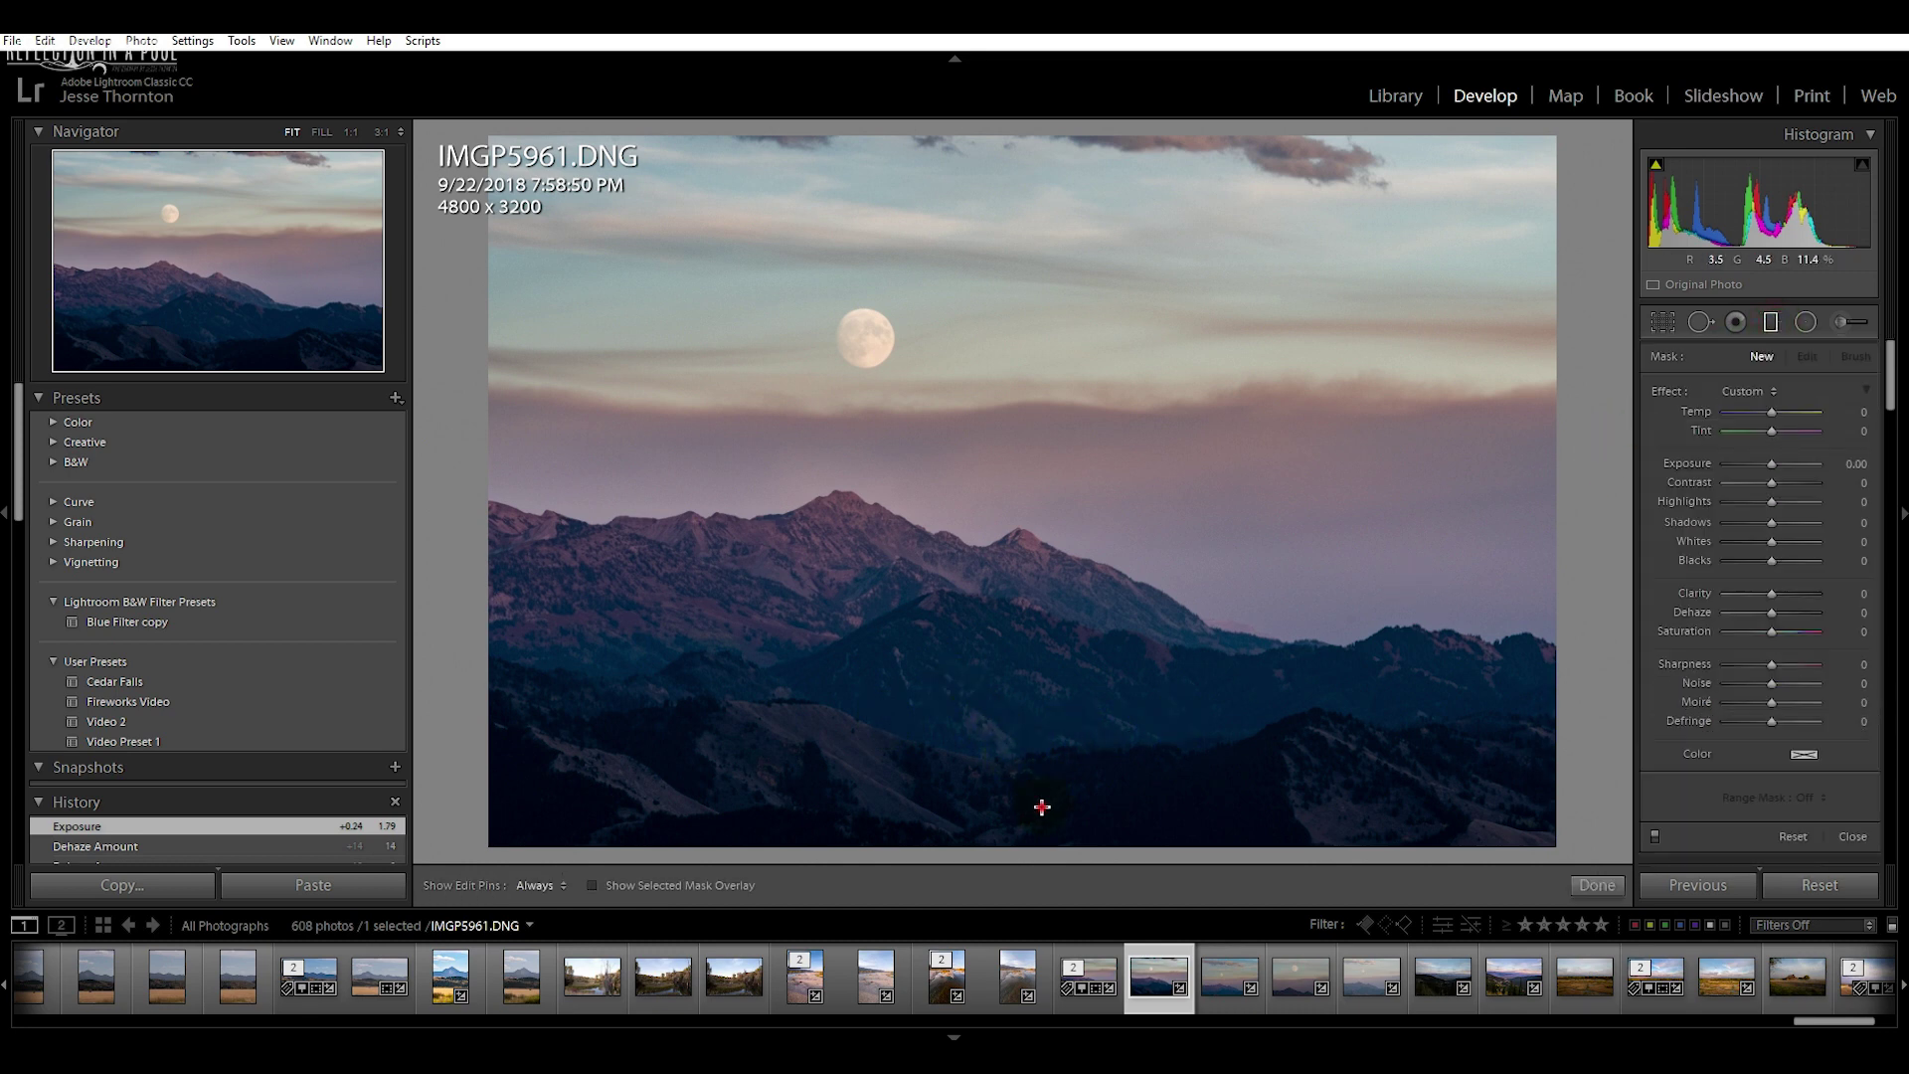
drag(1042, 806, 1033, 453)
mouse_move(1040, 631)
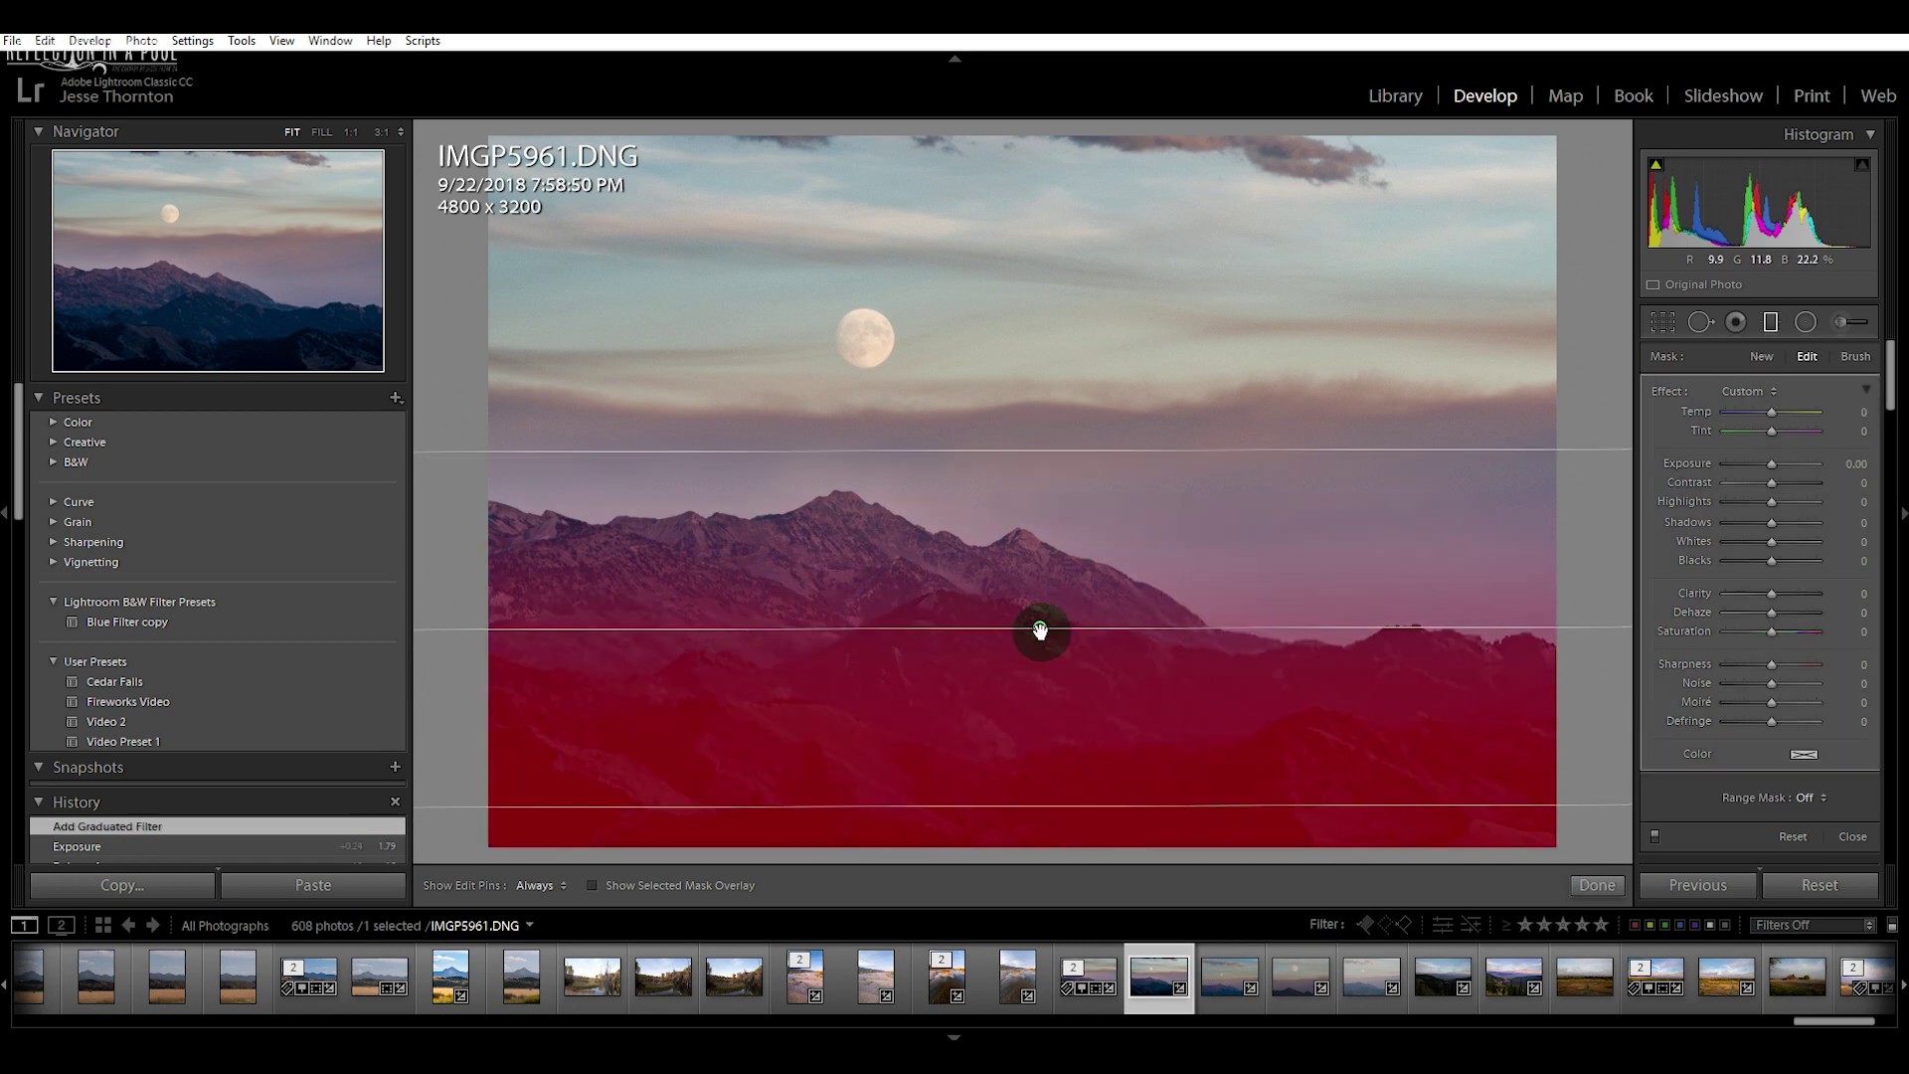
drag(1040, 631, 1032, 650)
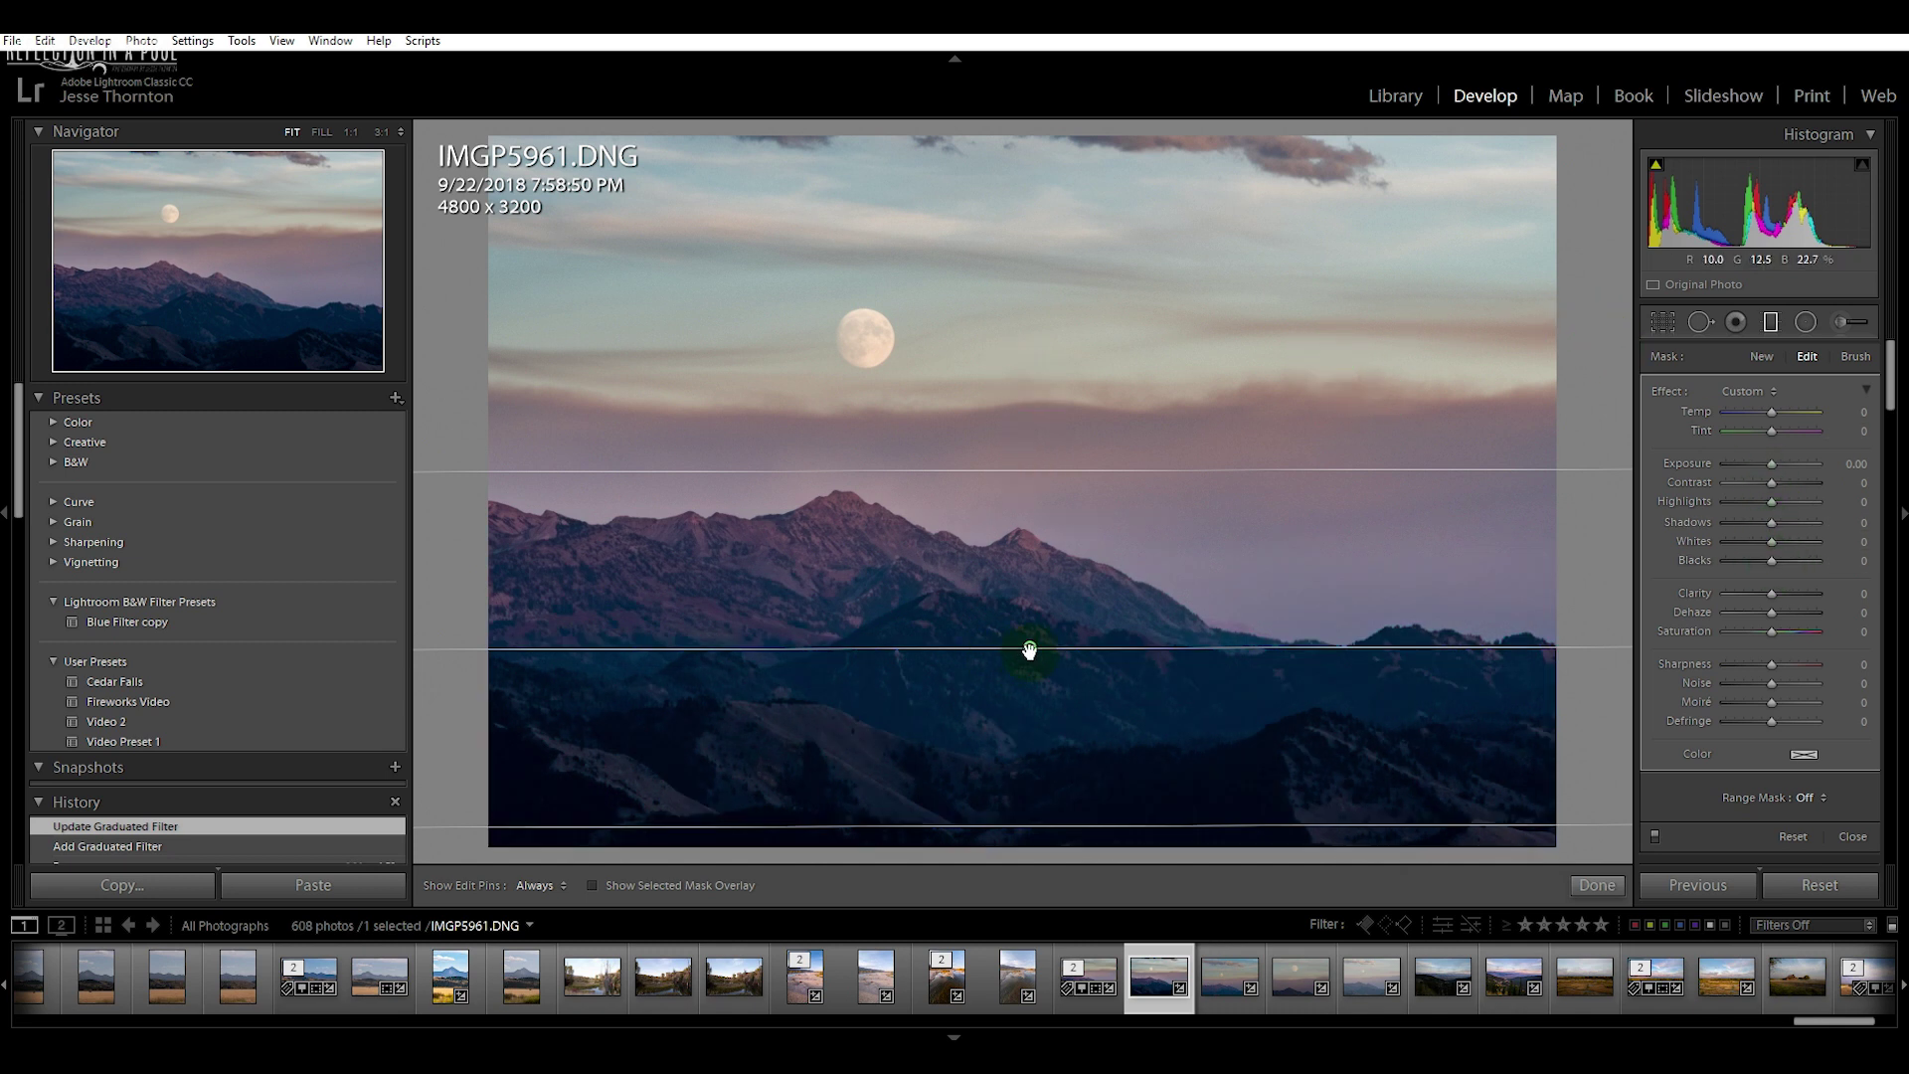
drag(1029, 644, 1030, 608)
Give the gradient Contrast 52 and Blacks 4, nudge it slightly higher, and finish it
mouse_move(1772, 482)
mouse_down()
mouse_move(1810, 495)
mouse_move(1780, 478)
mouse_move(1762, 511)
mouse_up()
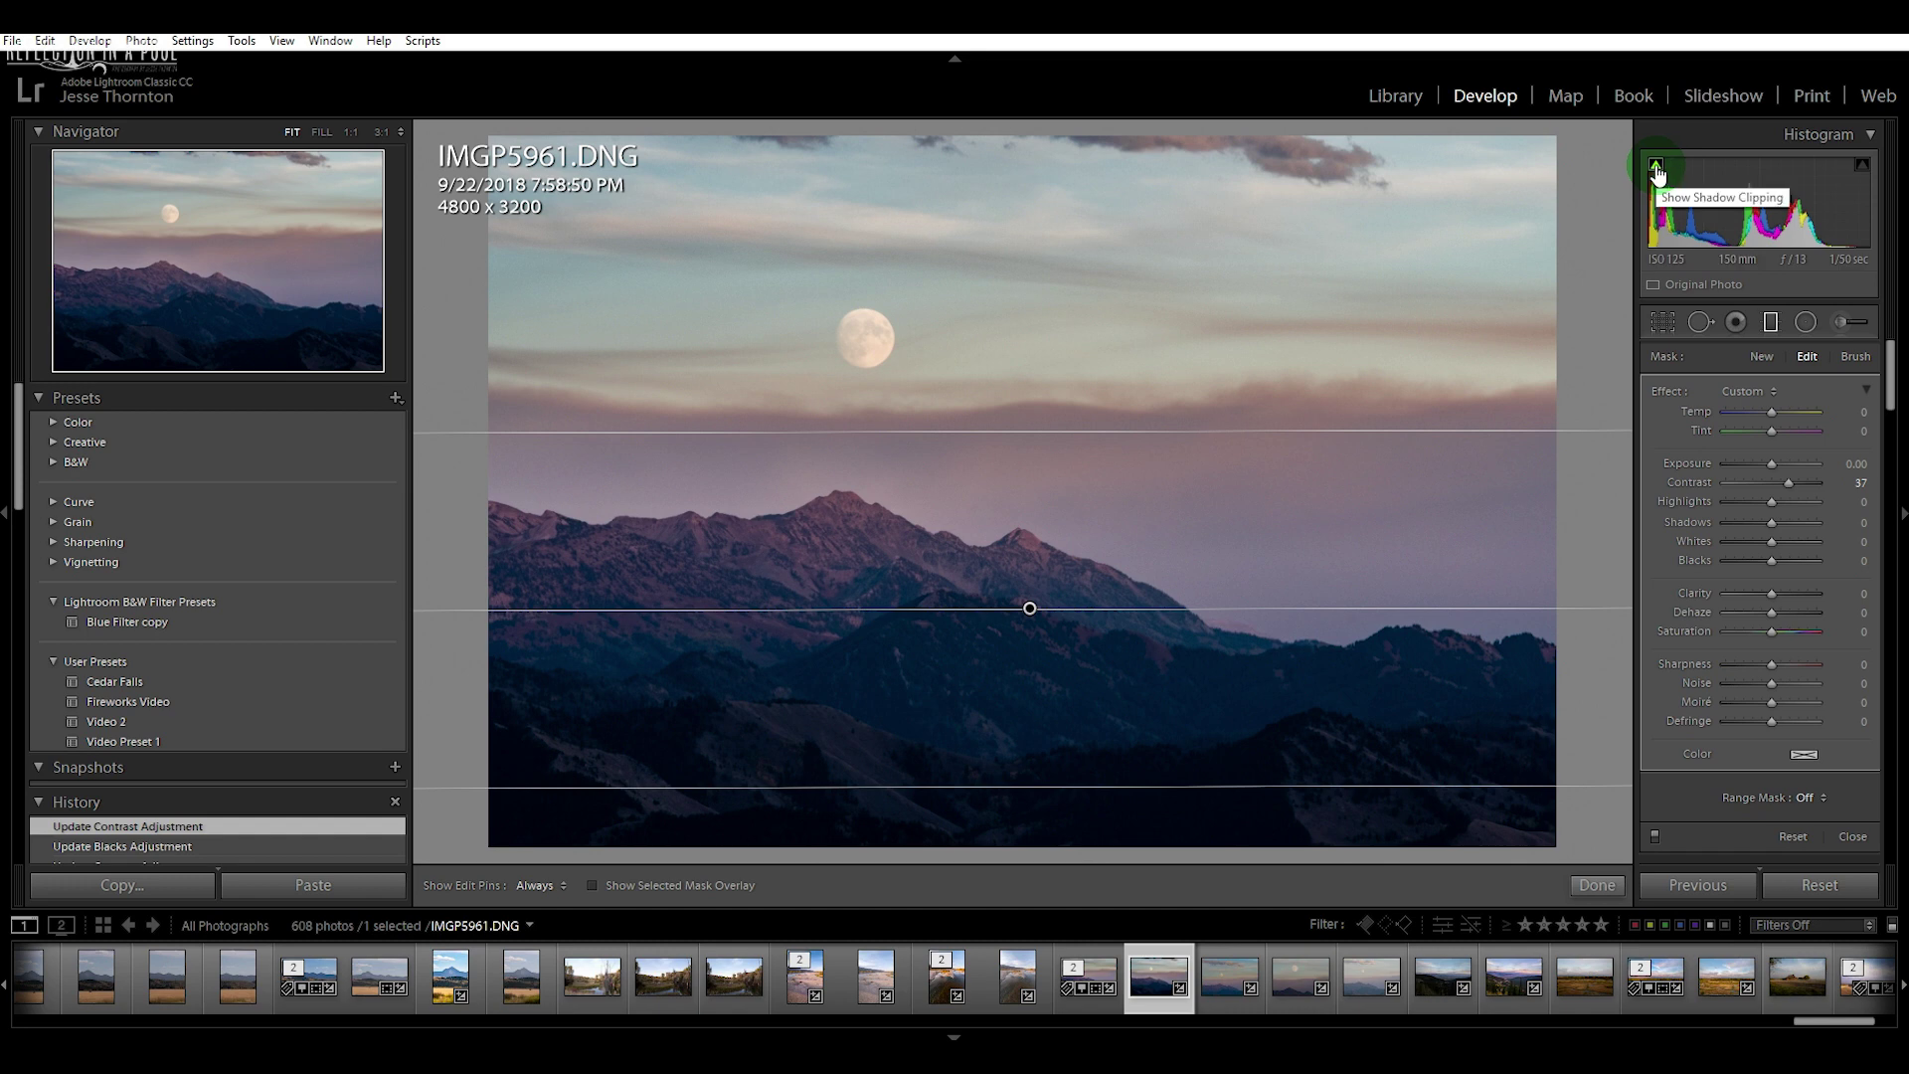
drag(1771, 560, 1774, 565)
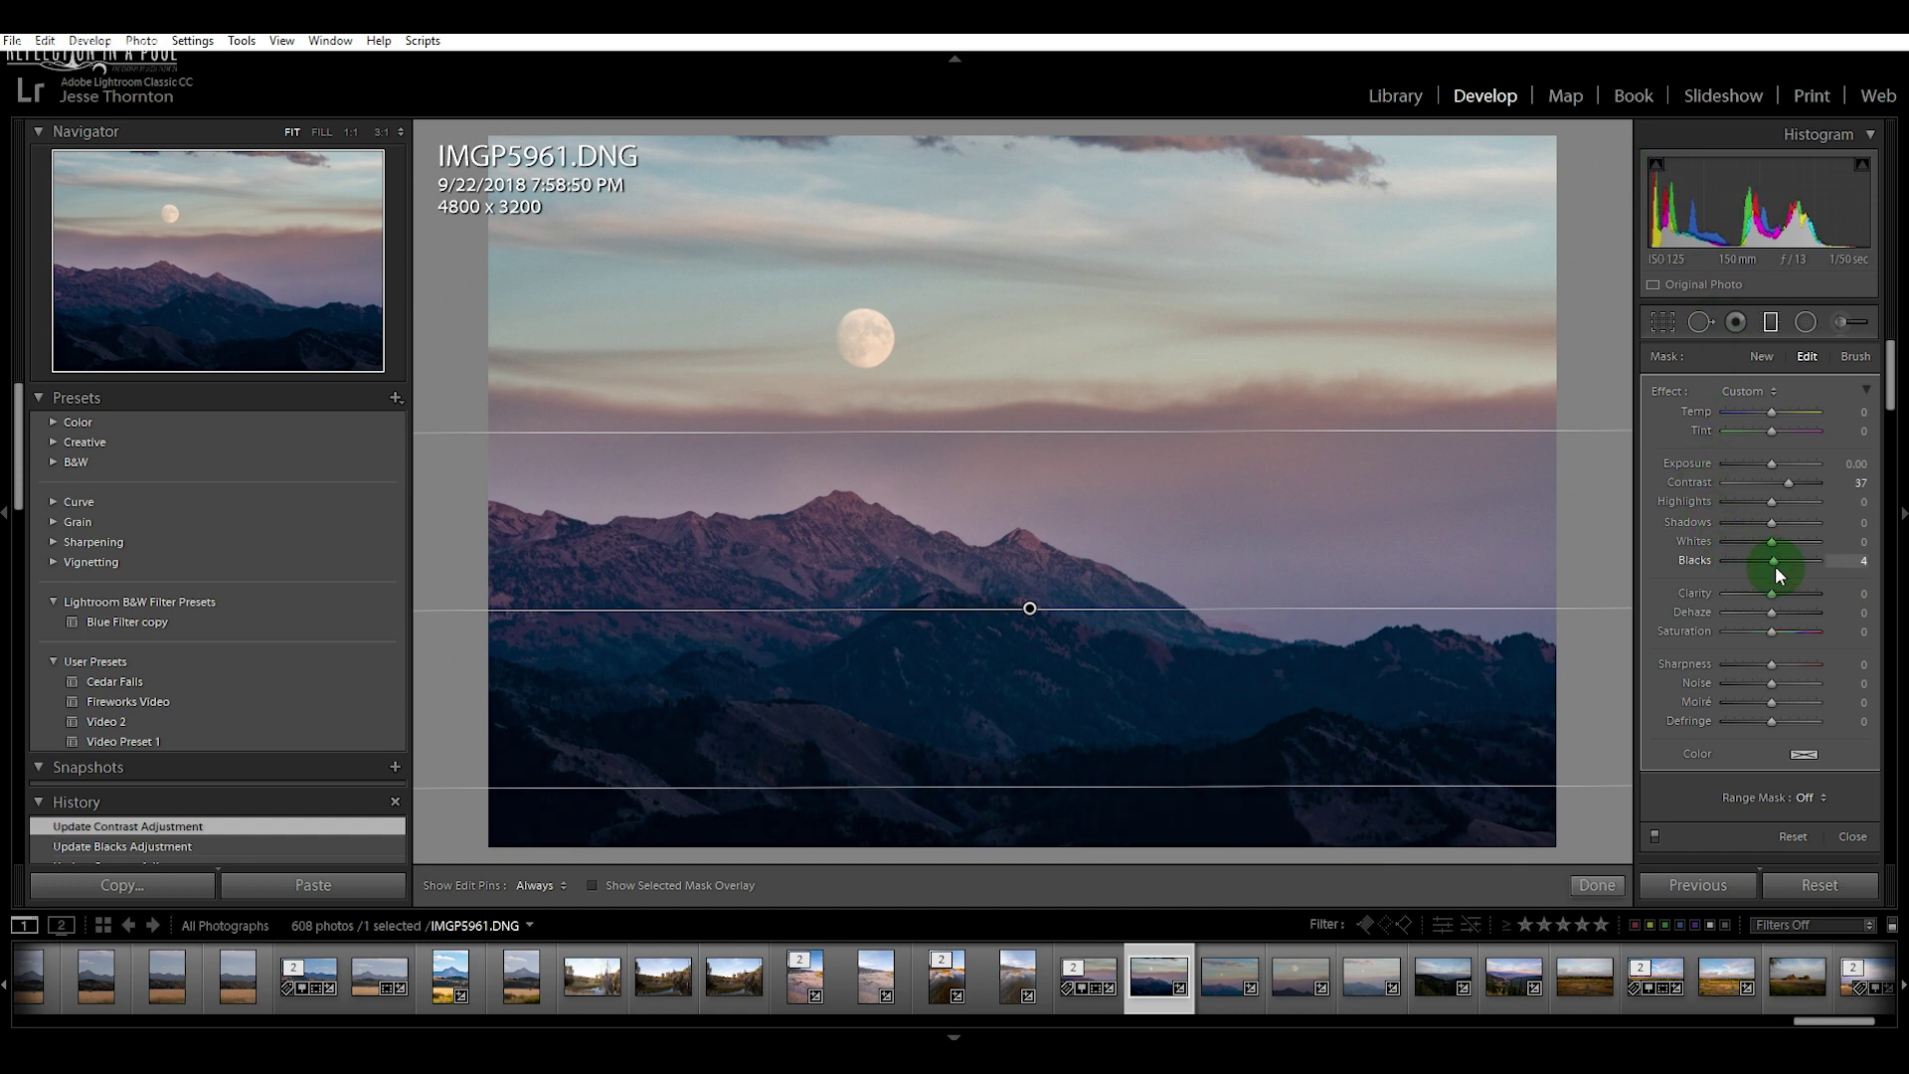
drag(1780, 481, 1784, 482)
click(1777, 565)
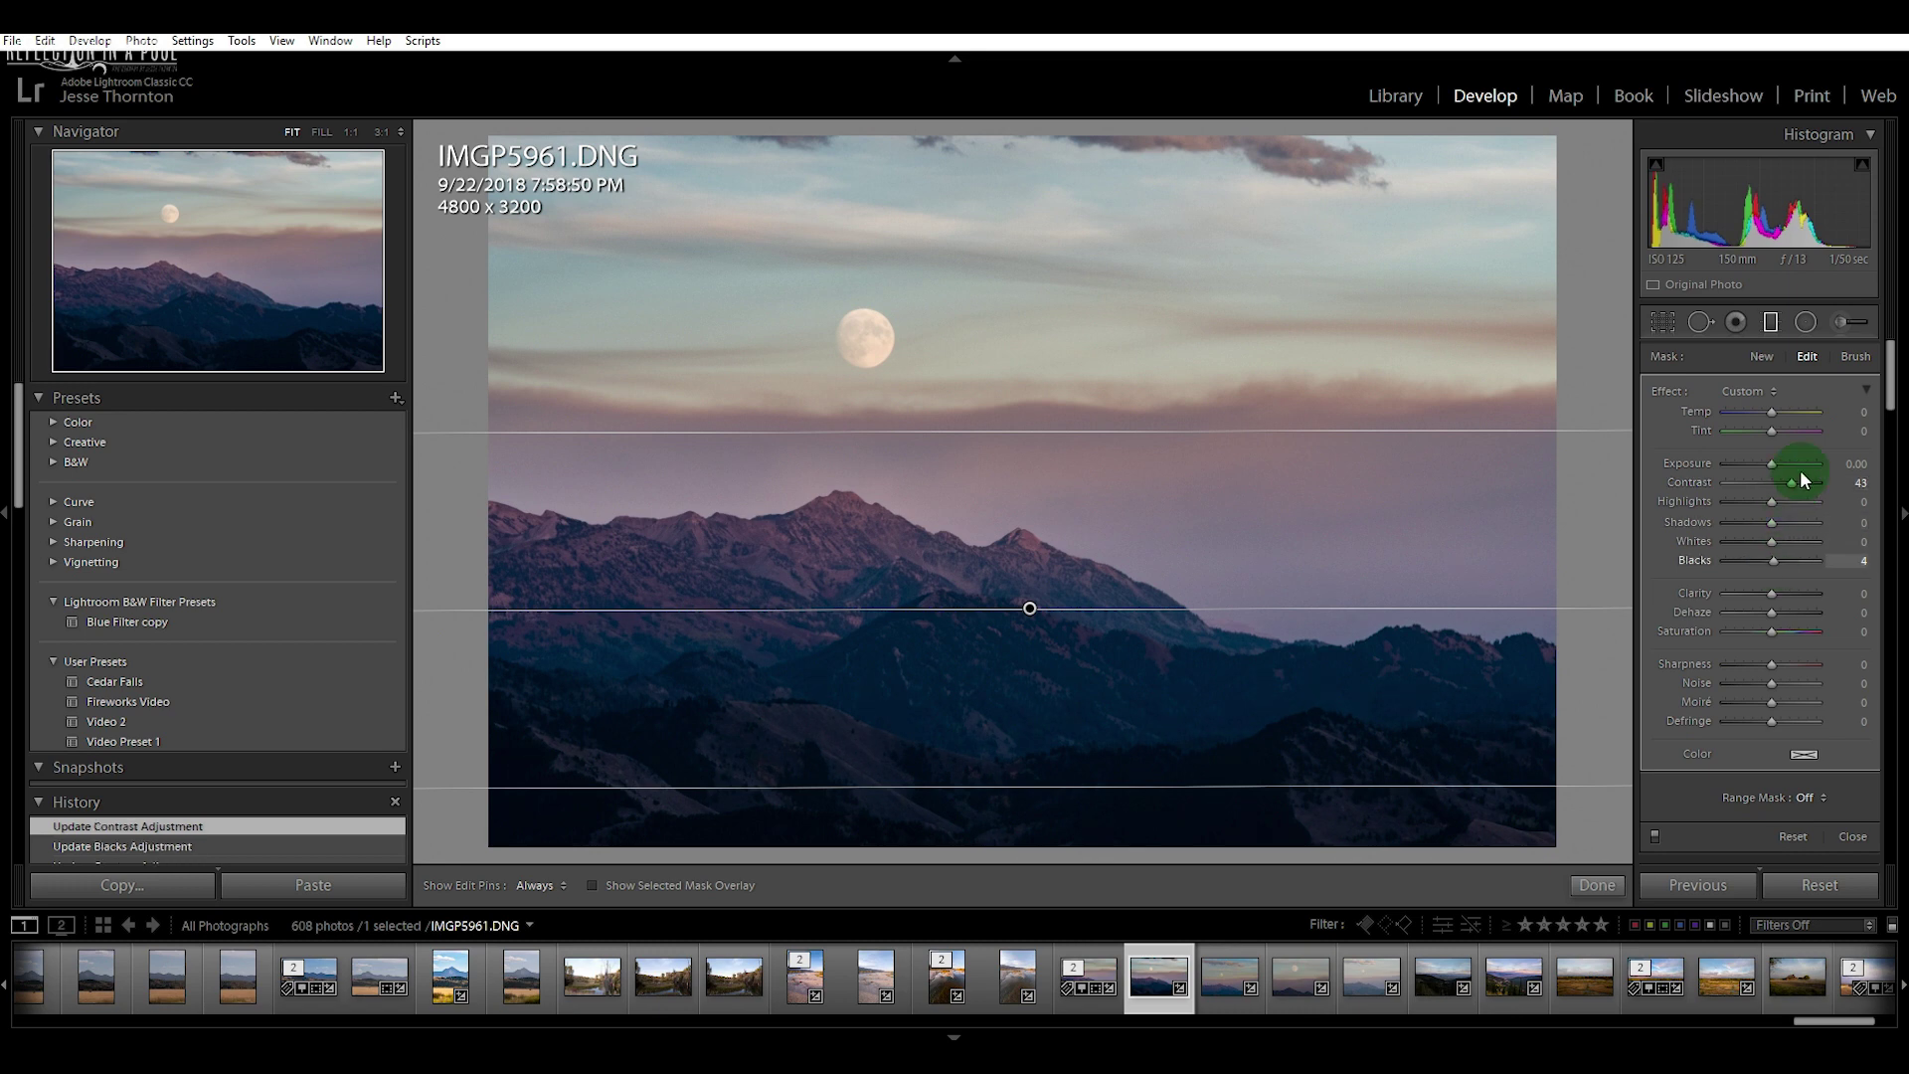
drag(1798, 477, 1782, 487)
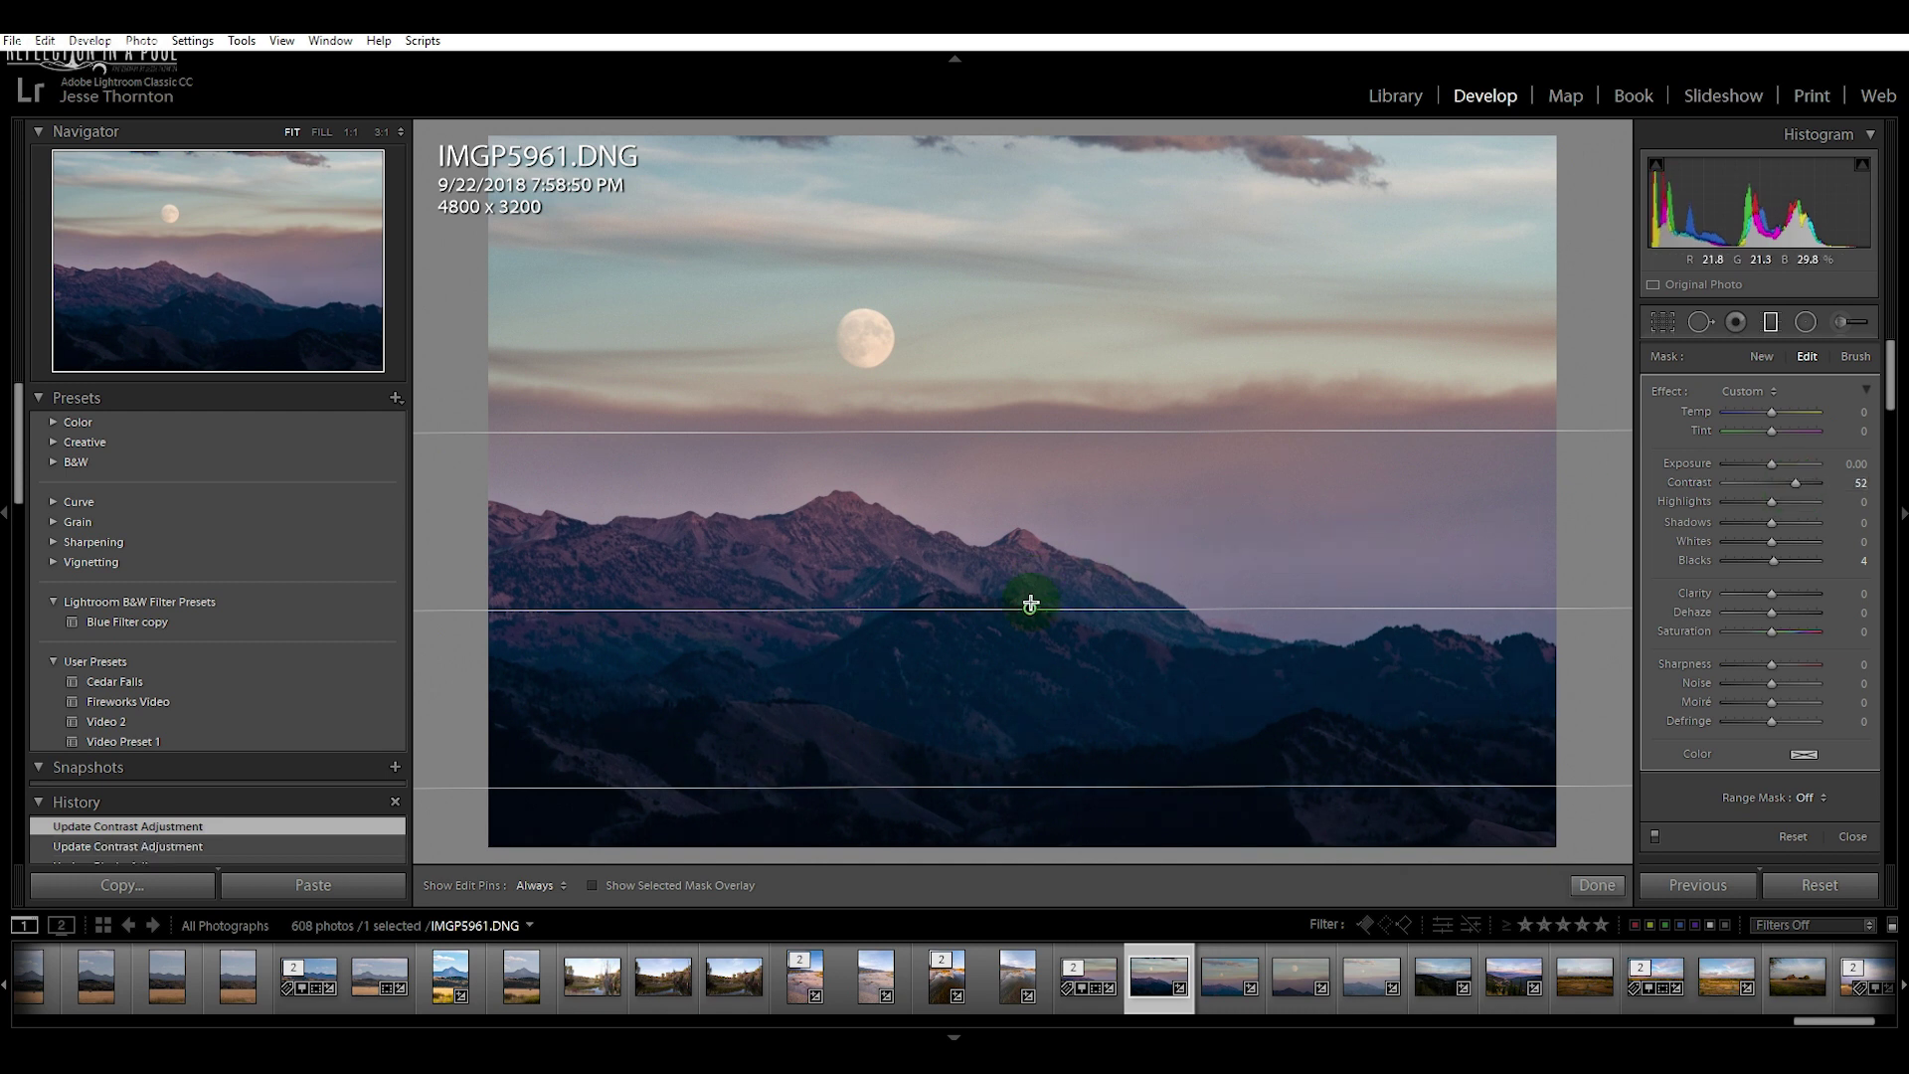
drag(1028, 613, 1027, 608)
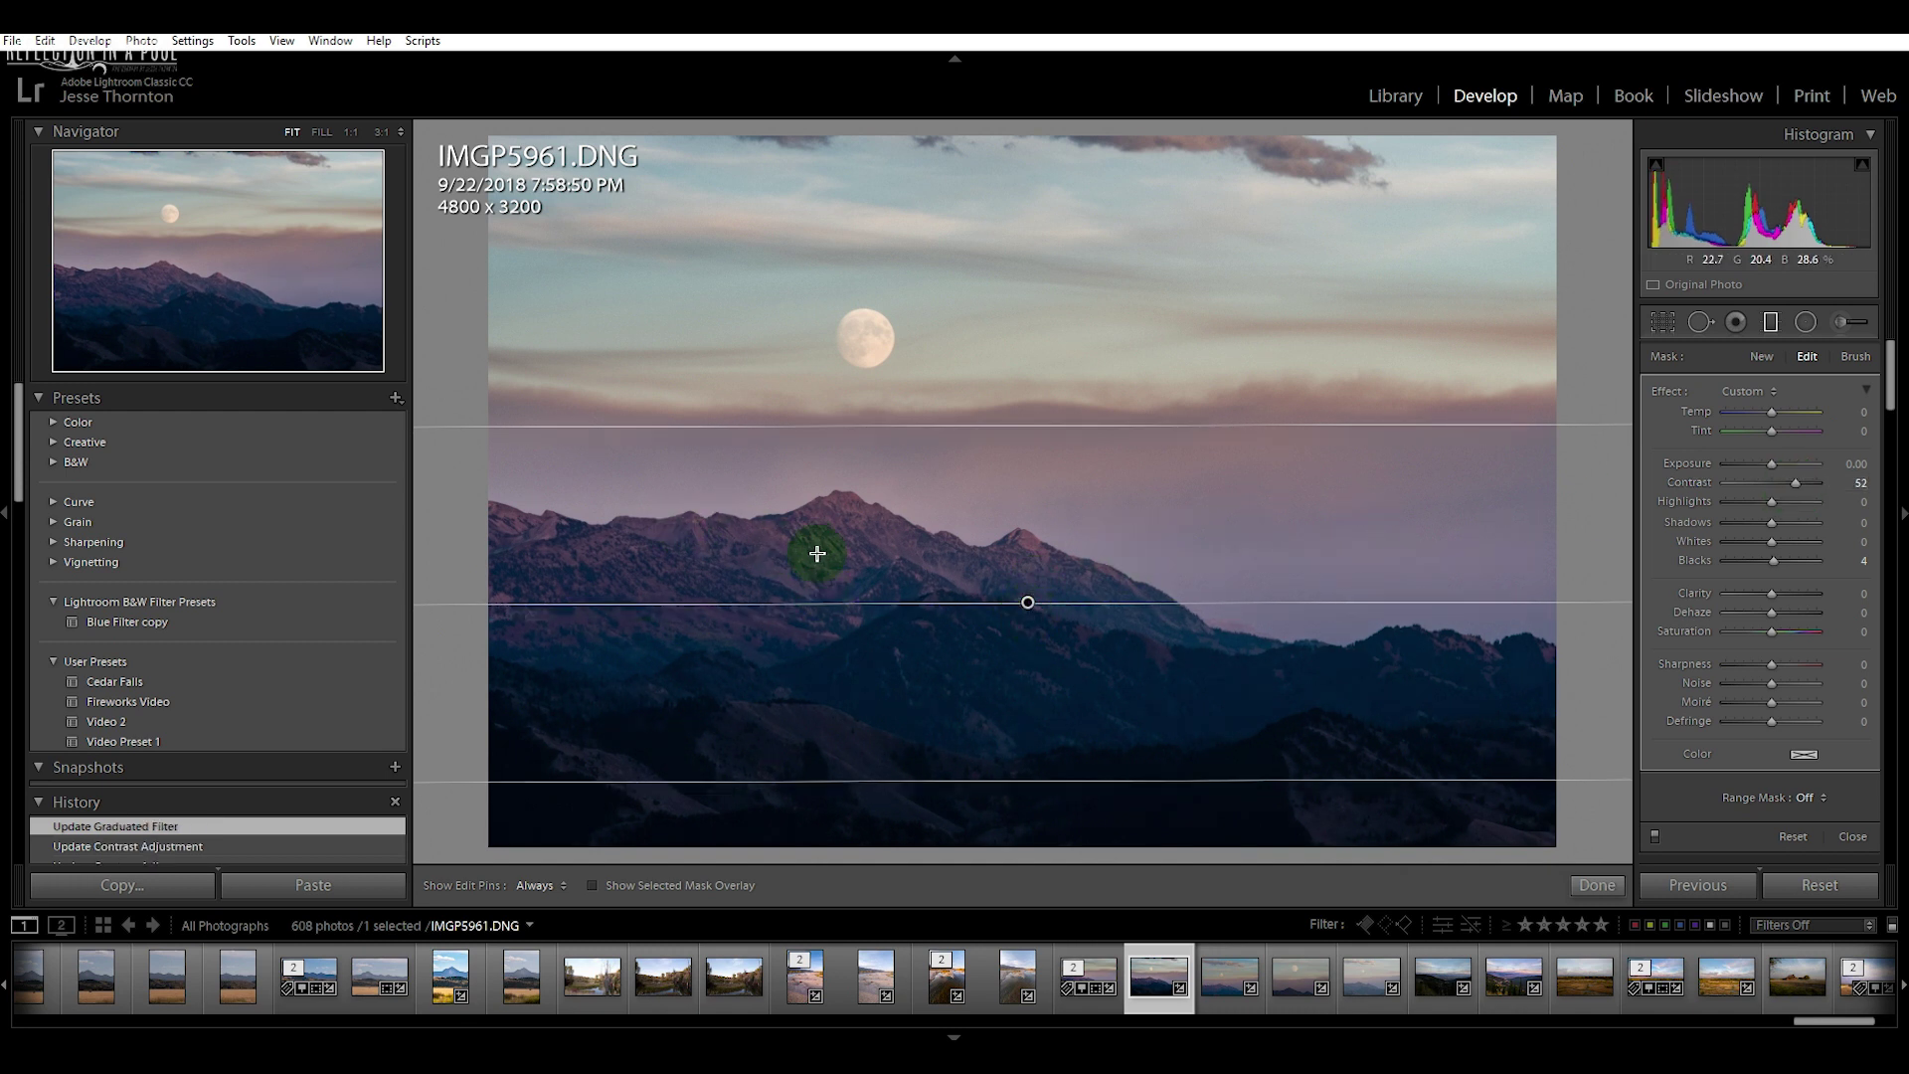
click(1772, 322)
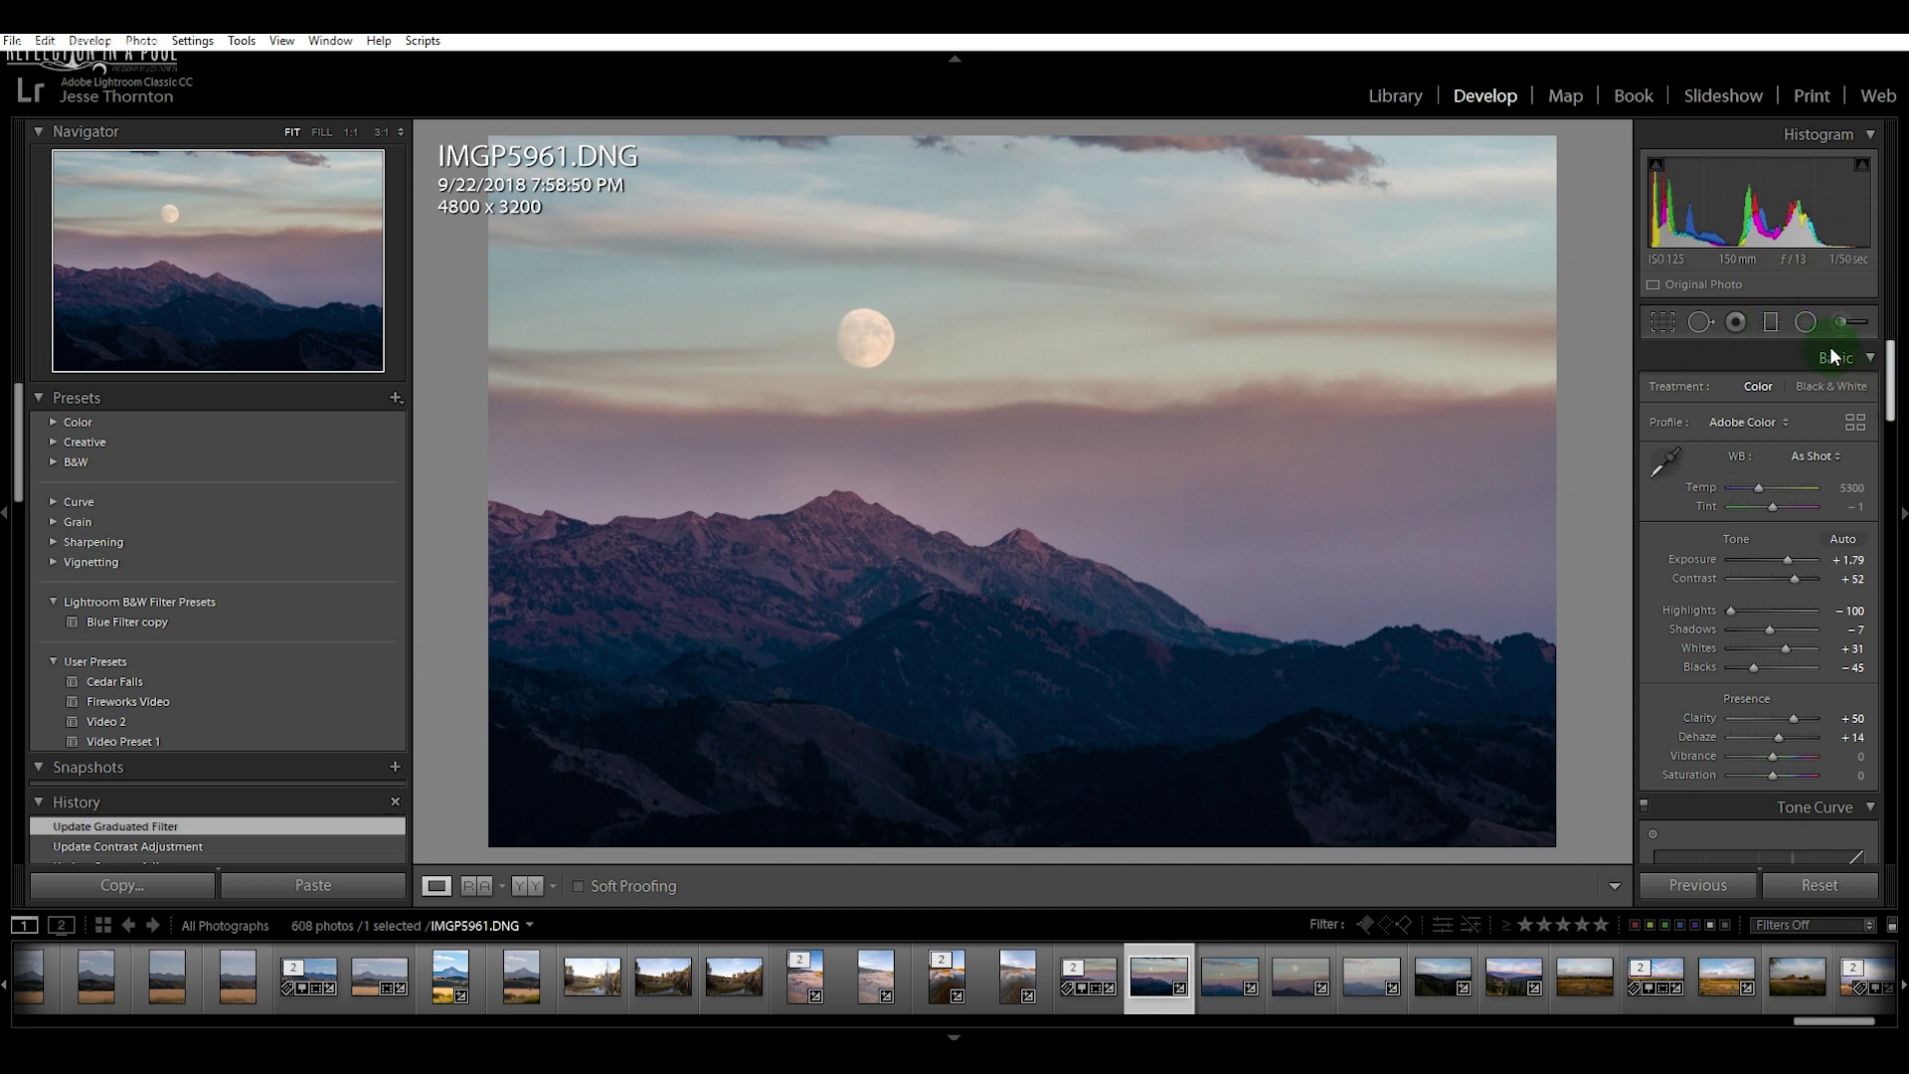
click(1771, 322)
Lay a gradient over the upper sky, shift it lower, and set Highlights -100 and Clarity 43
drag(957, 200, 955, 487)
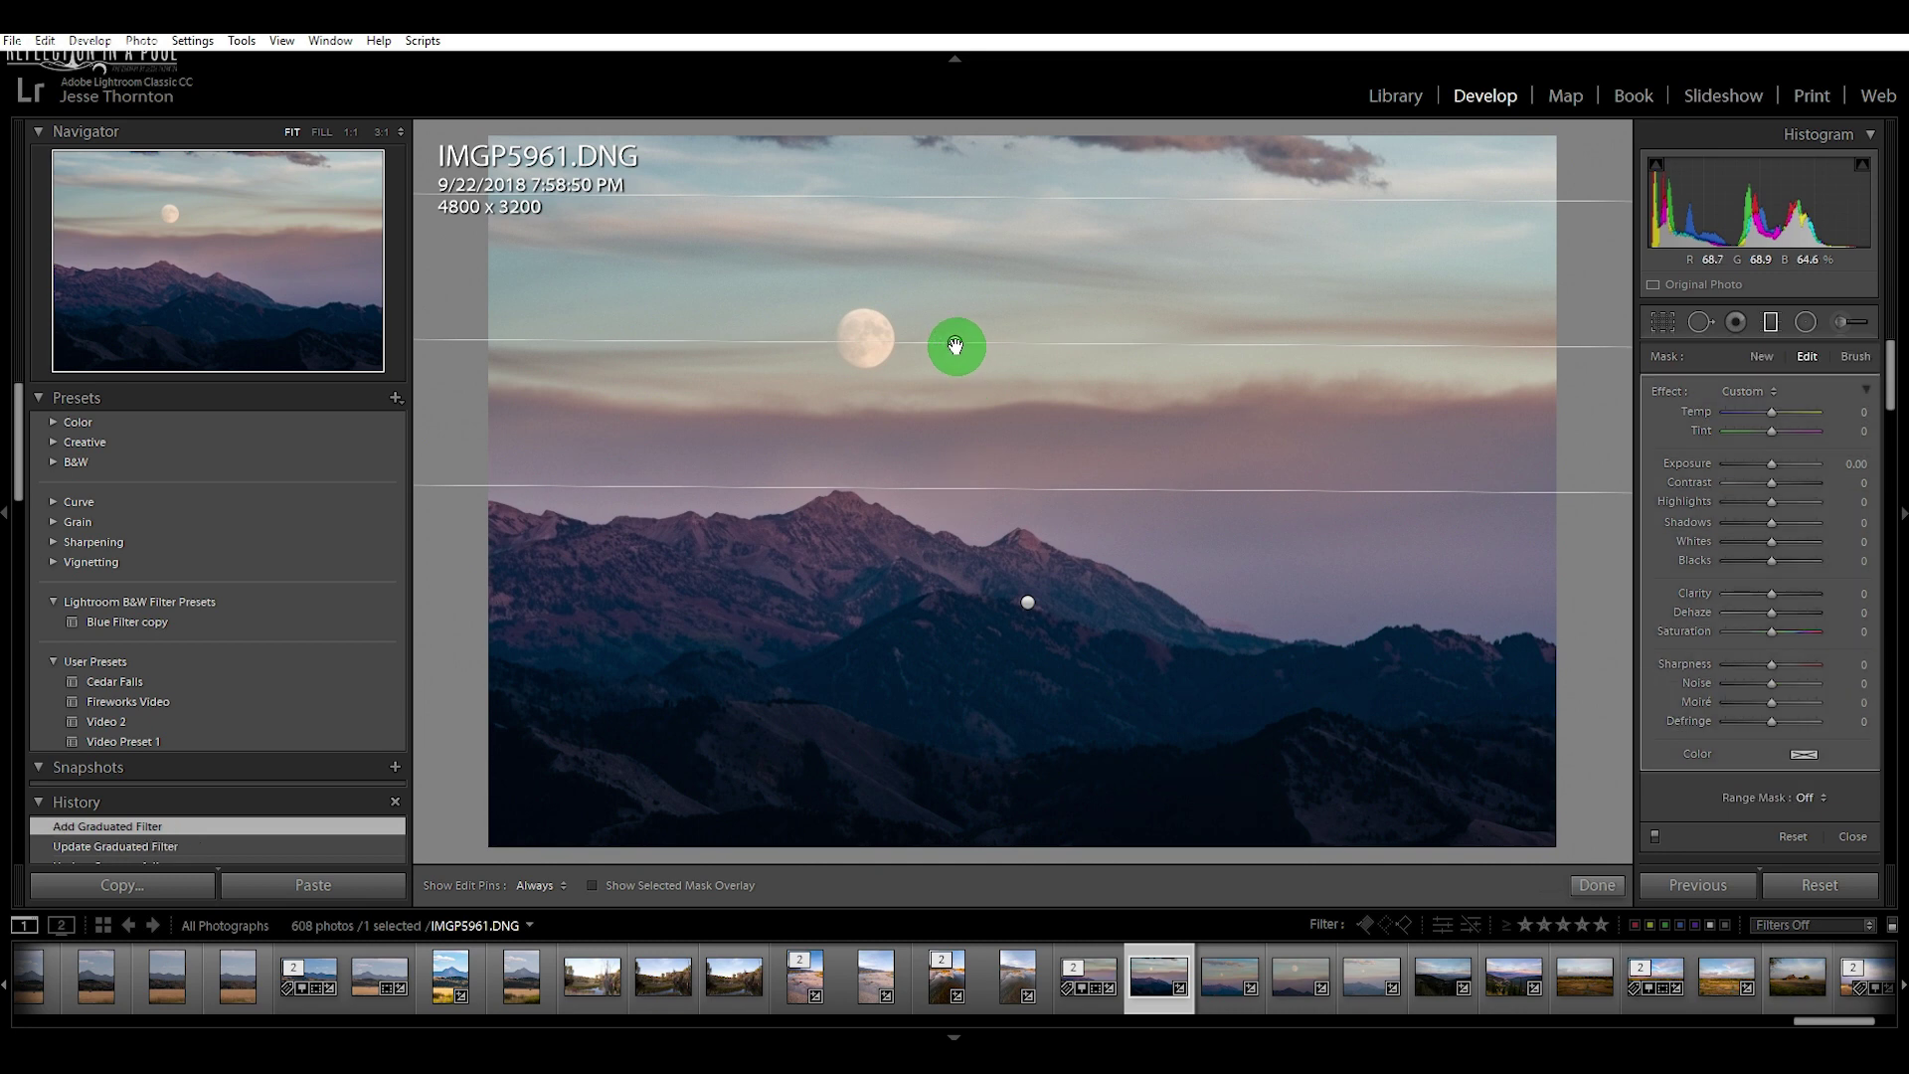
drag(956, 346, 946, 381)
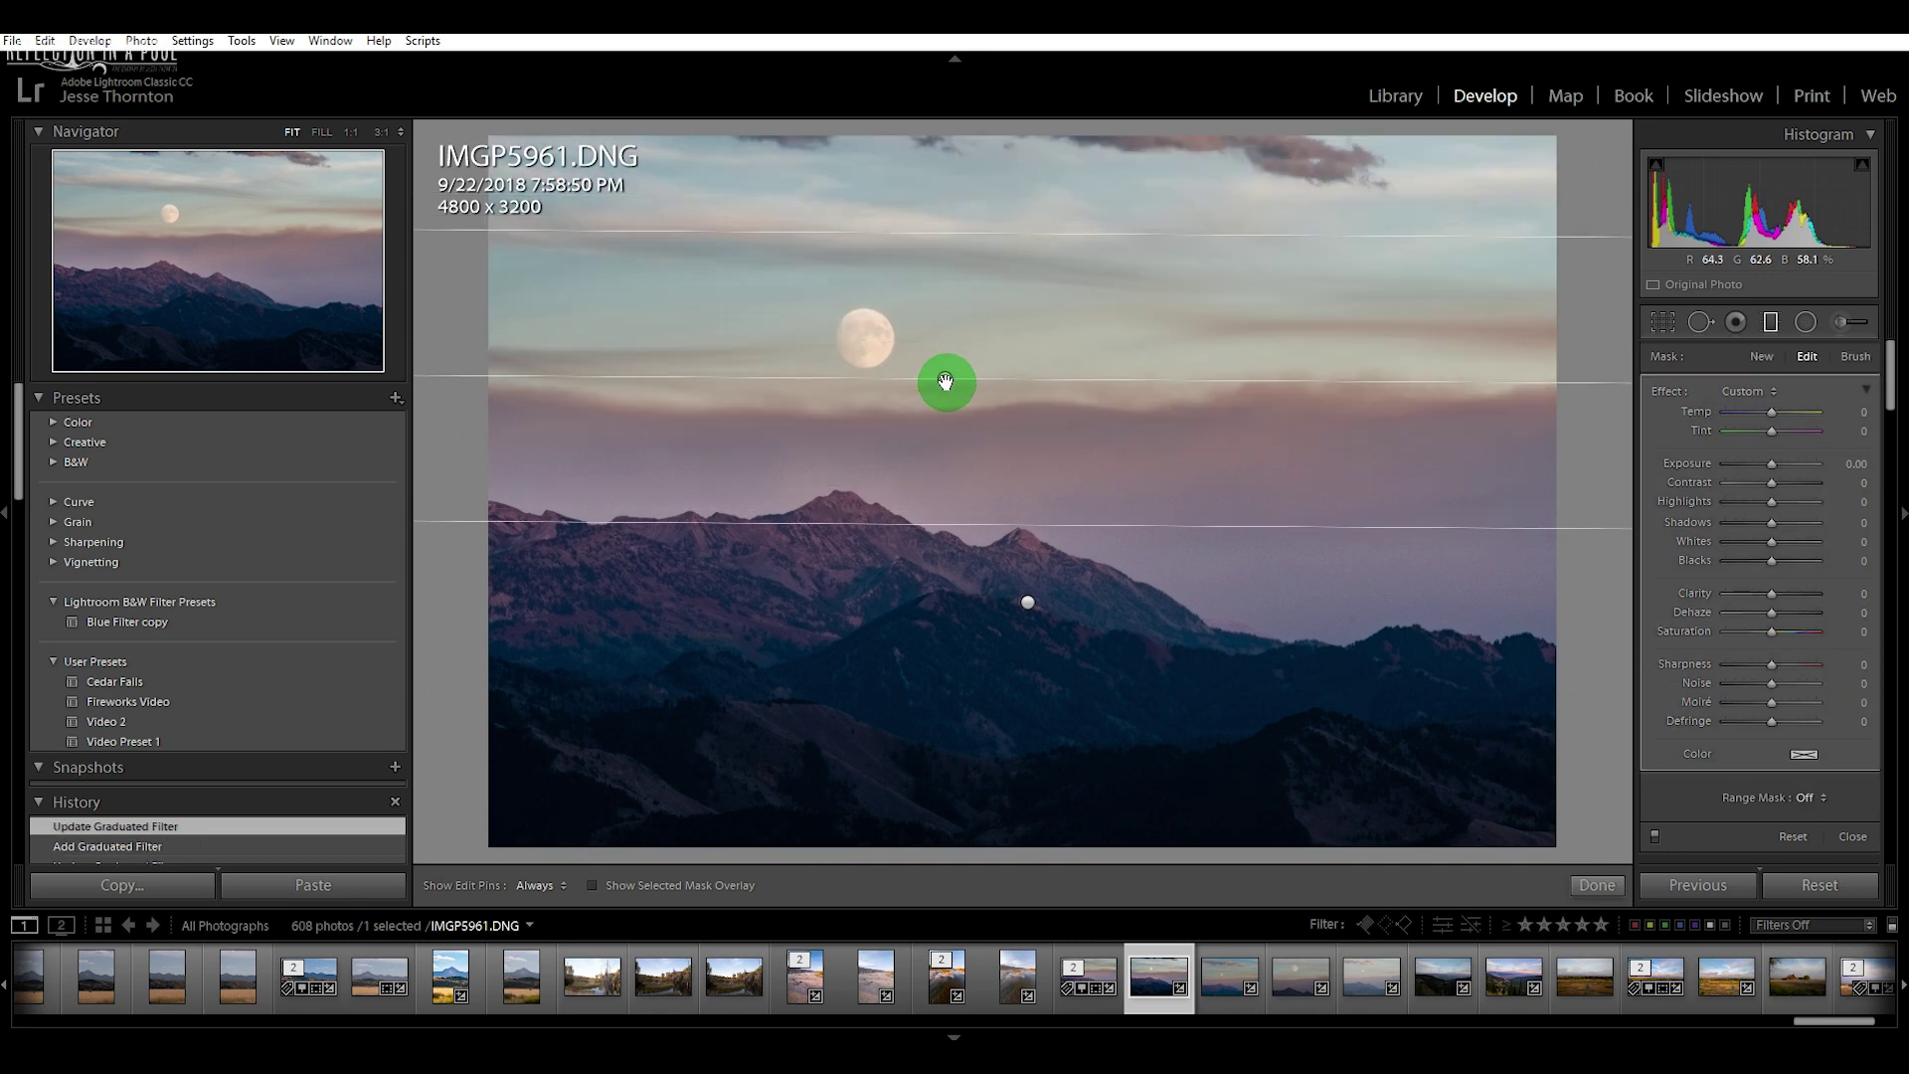
mouse_move(1734, 495)
mouse_down()
mouse_move(1766, 514)
mouse_move(1777, 501)
mouse_move(1747, 503)
mouse_move(1863, 503)
mouse_move(1699, 505)
mouse_up()
drag(1781, 592, 1794, 595)
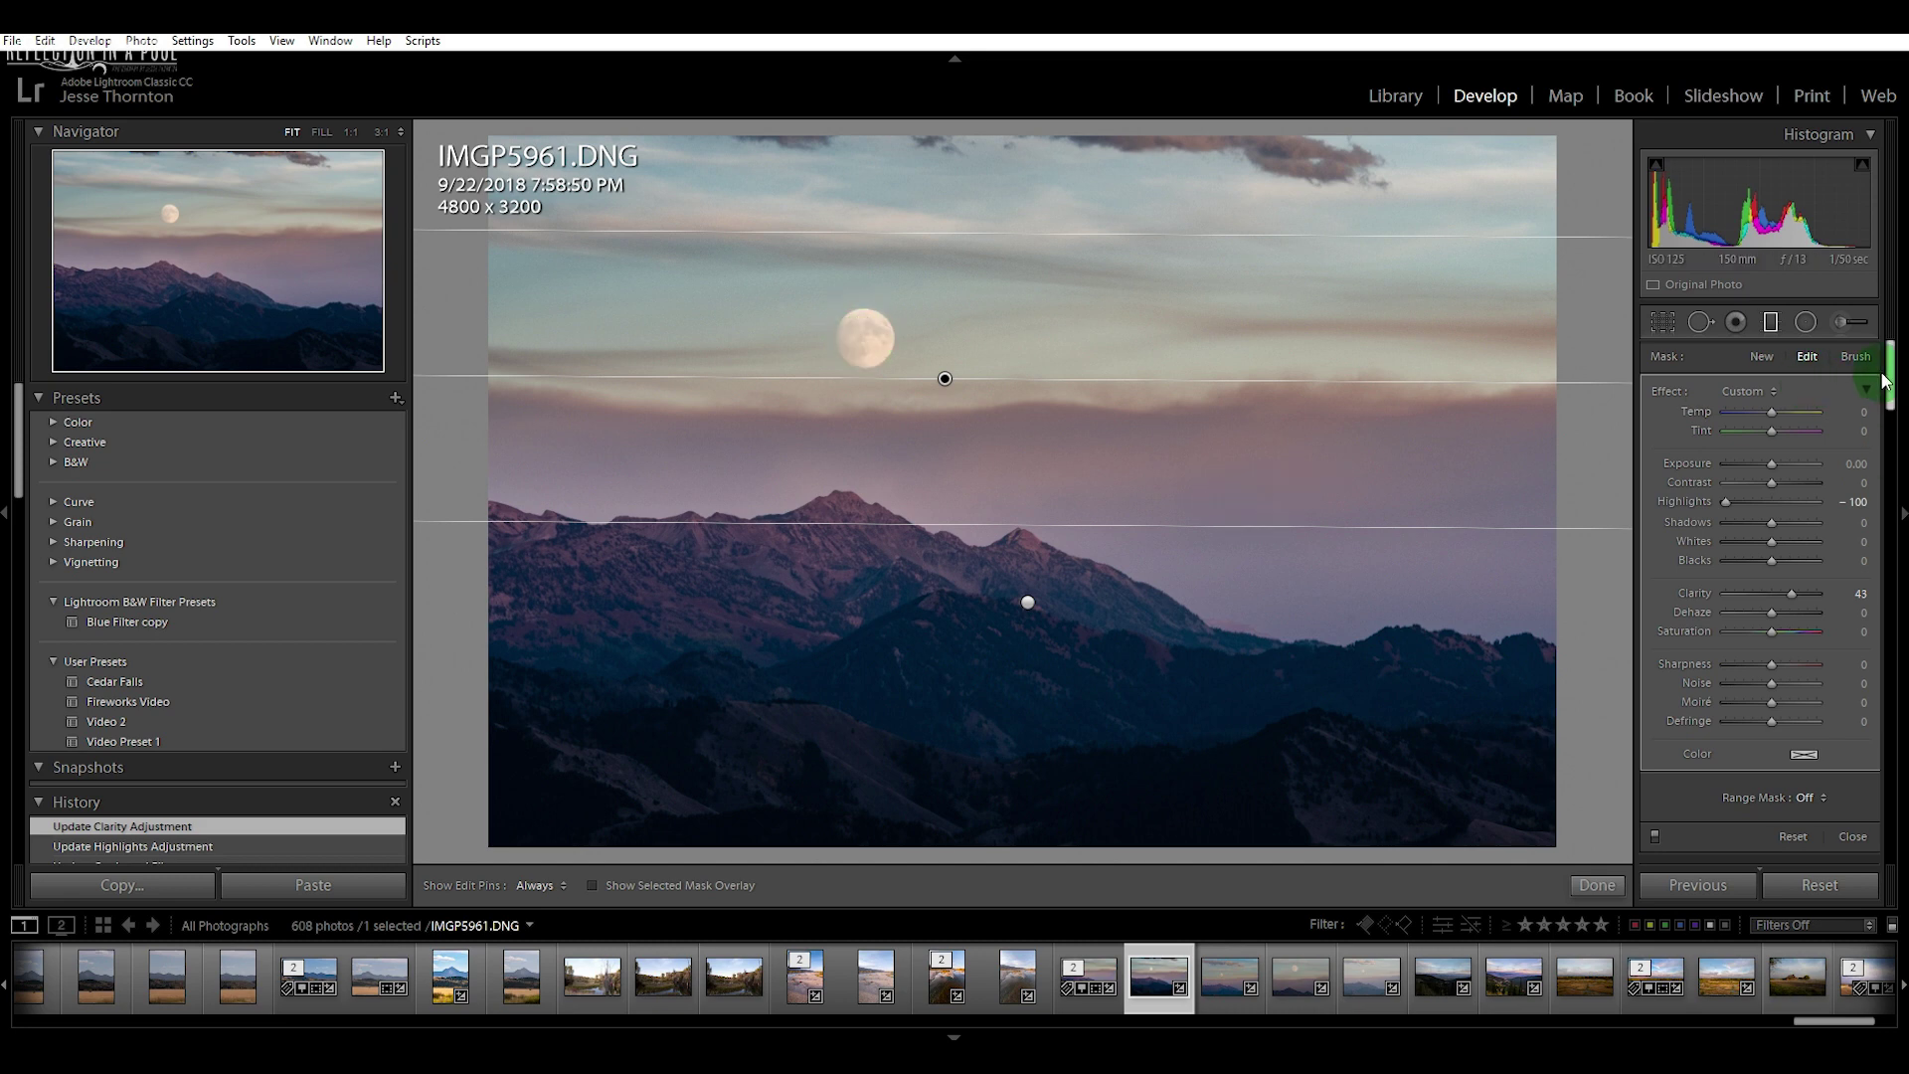
click(1770, 322)
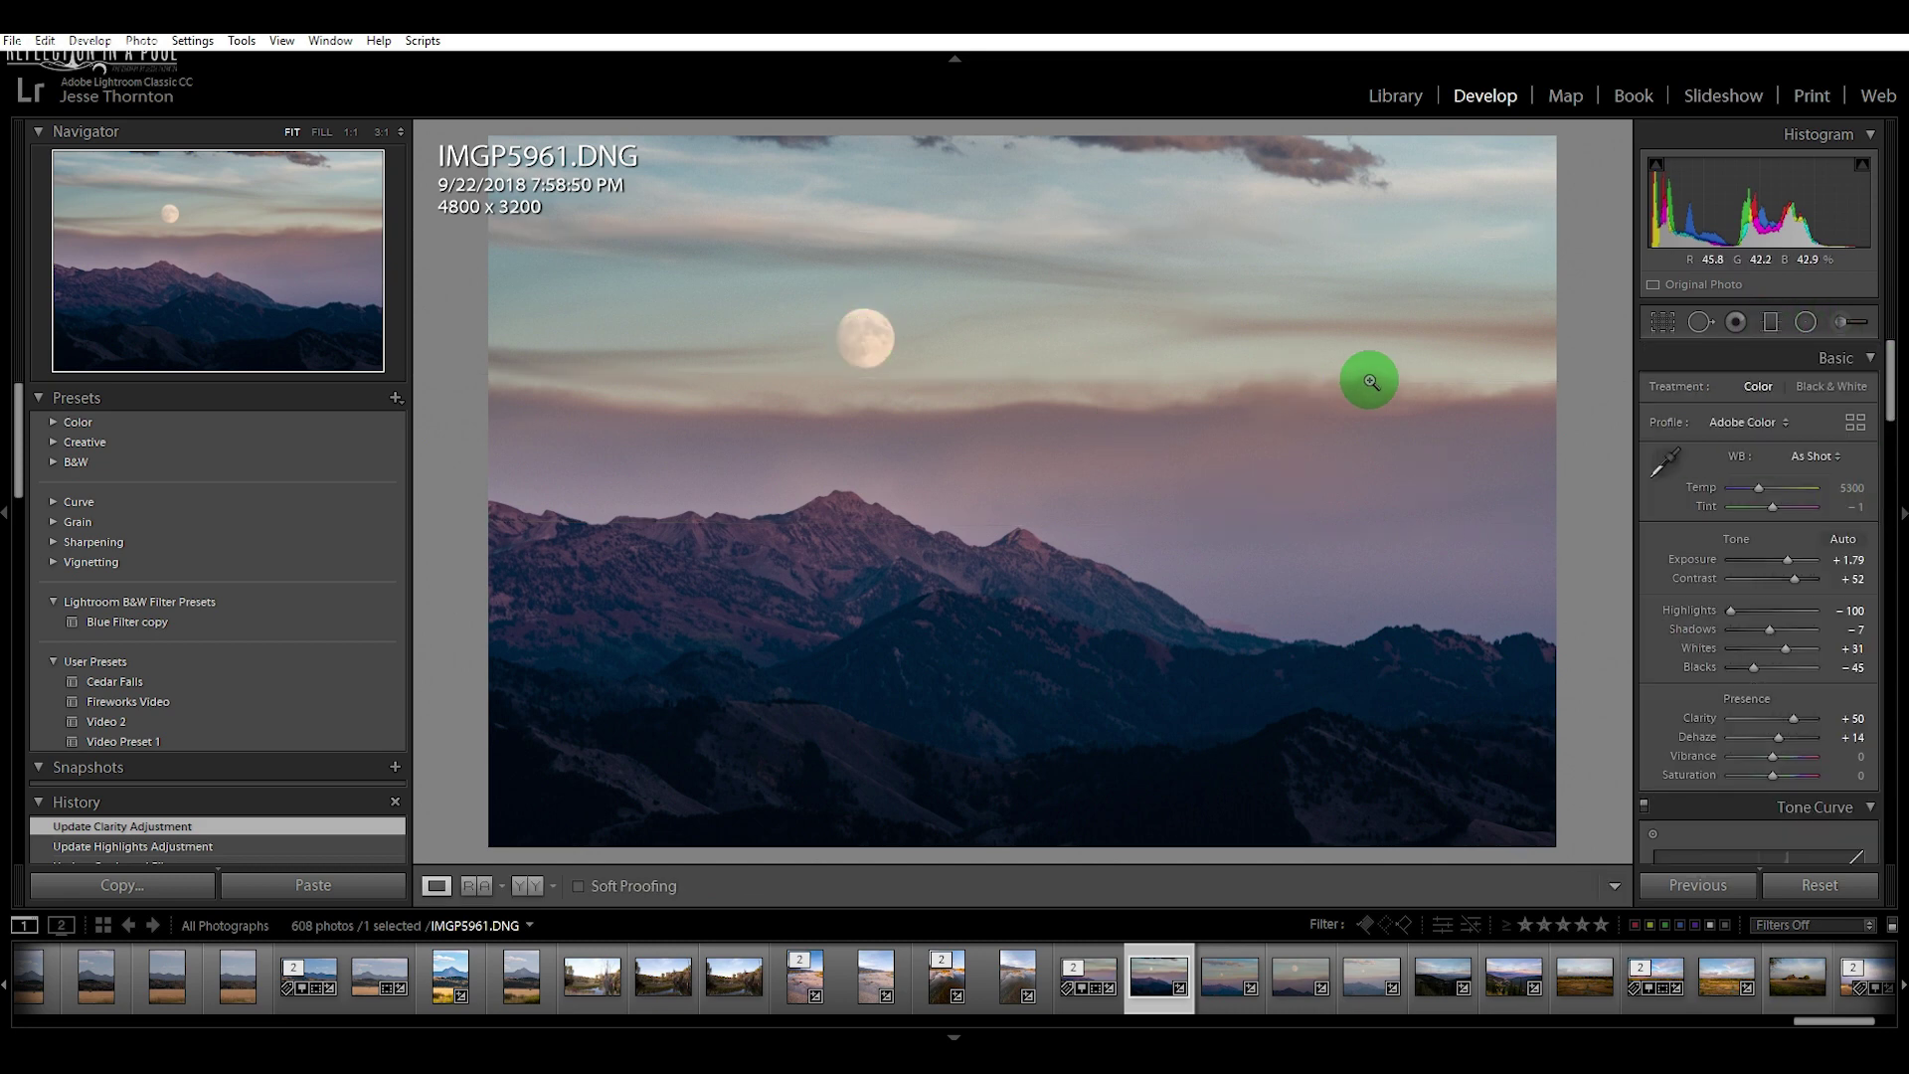
Try several white balance values, settling on Temp 6167 and Tint -1
click(1755, 484)
drag(1758, 488, 1765, 492)
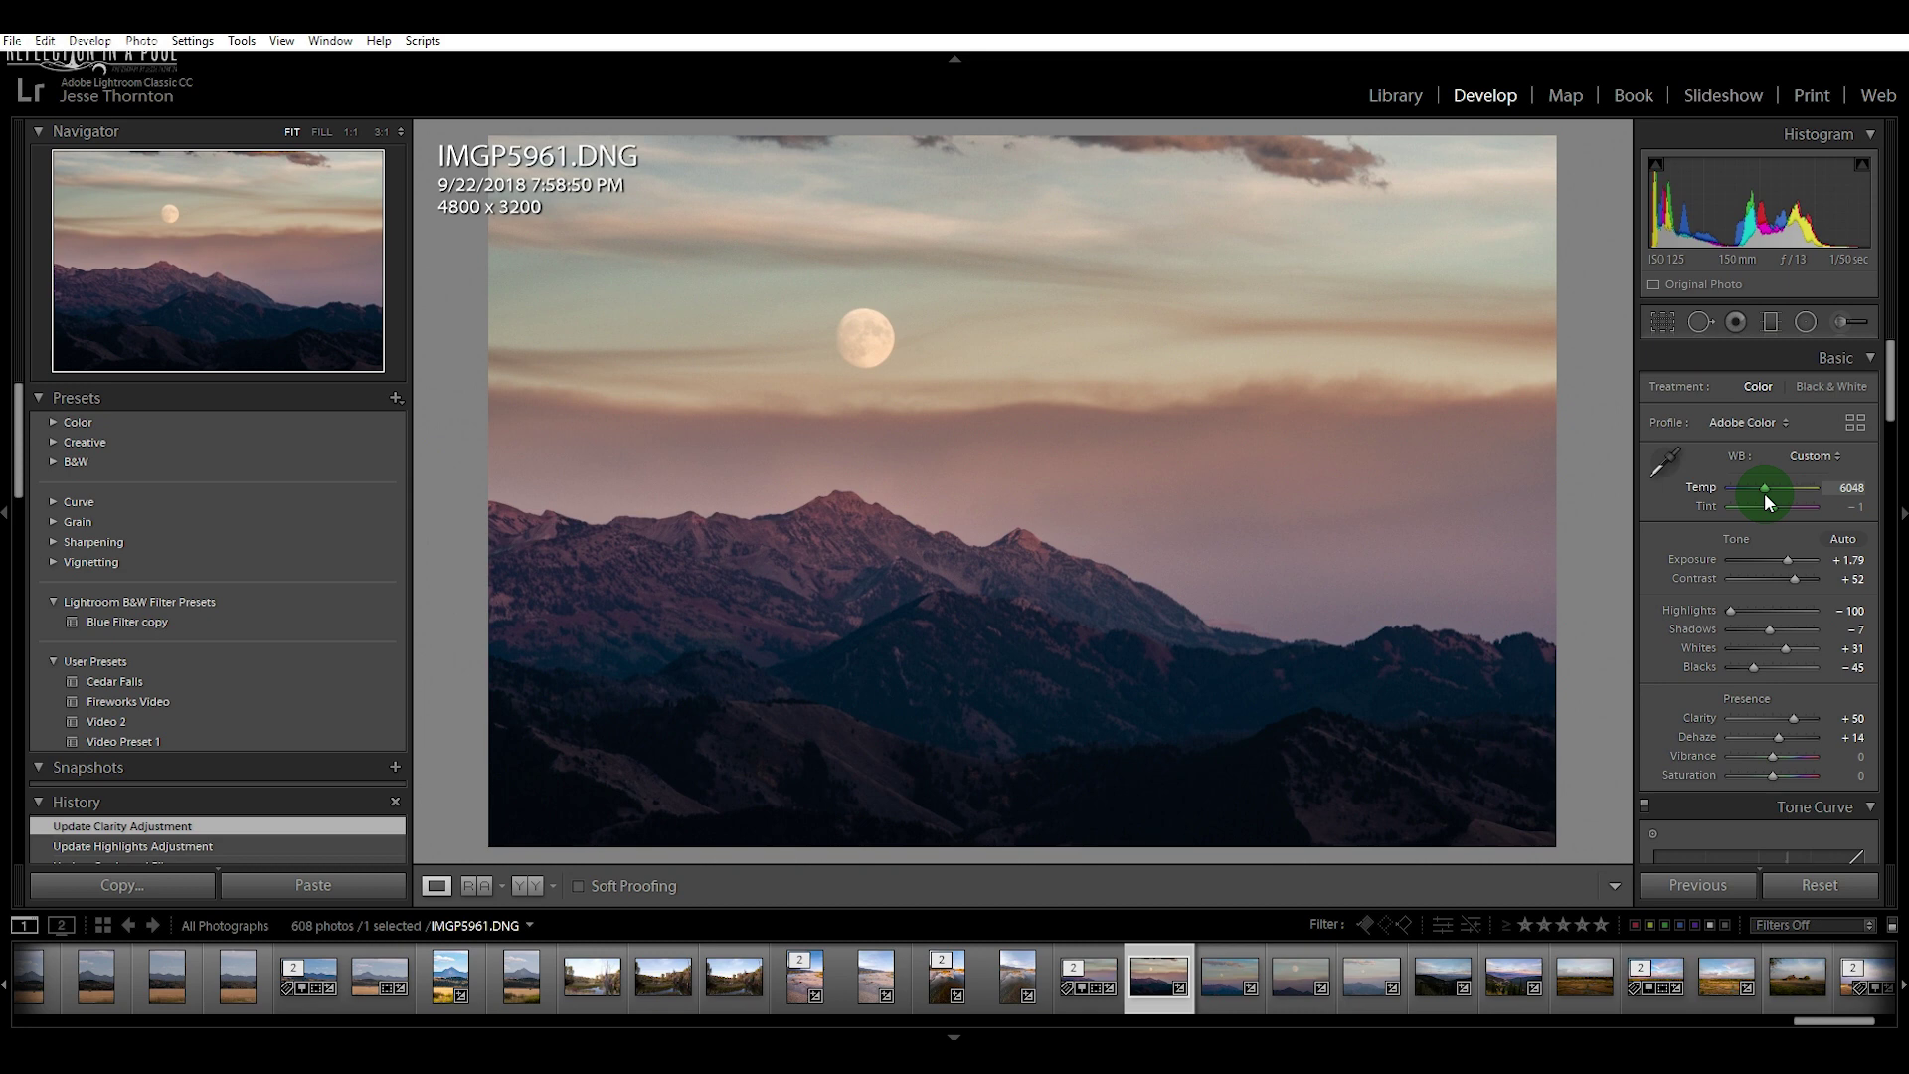
drag(1764, 489, 1774, 507)
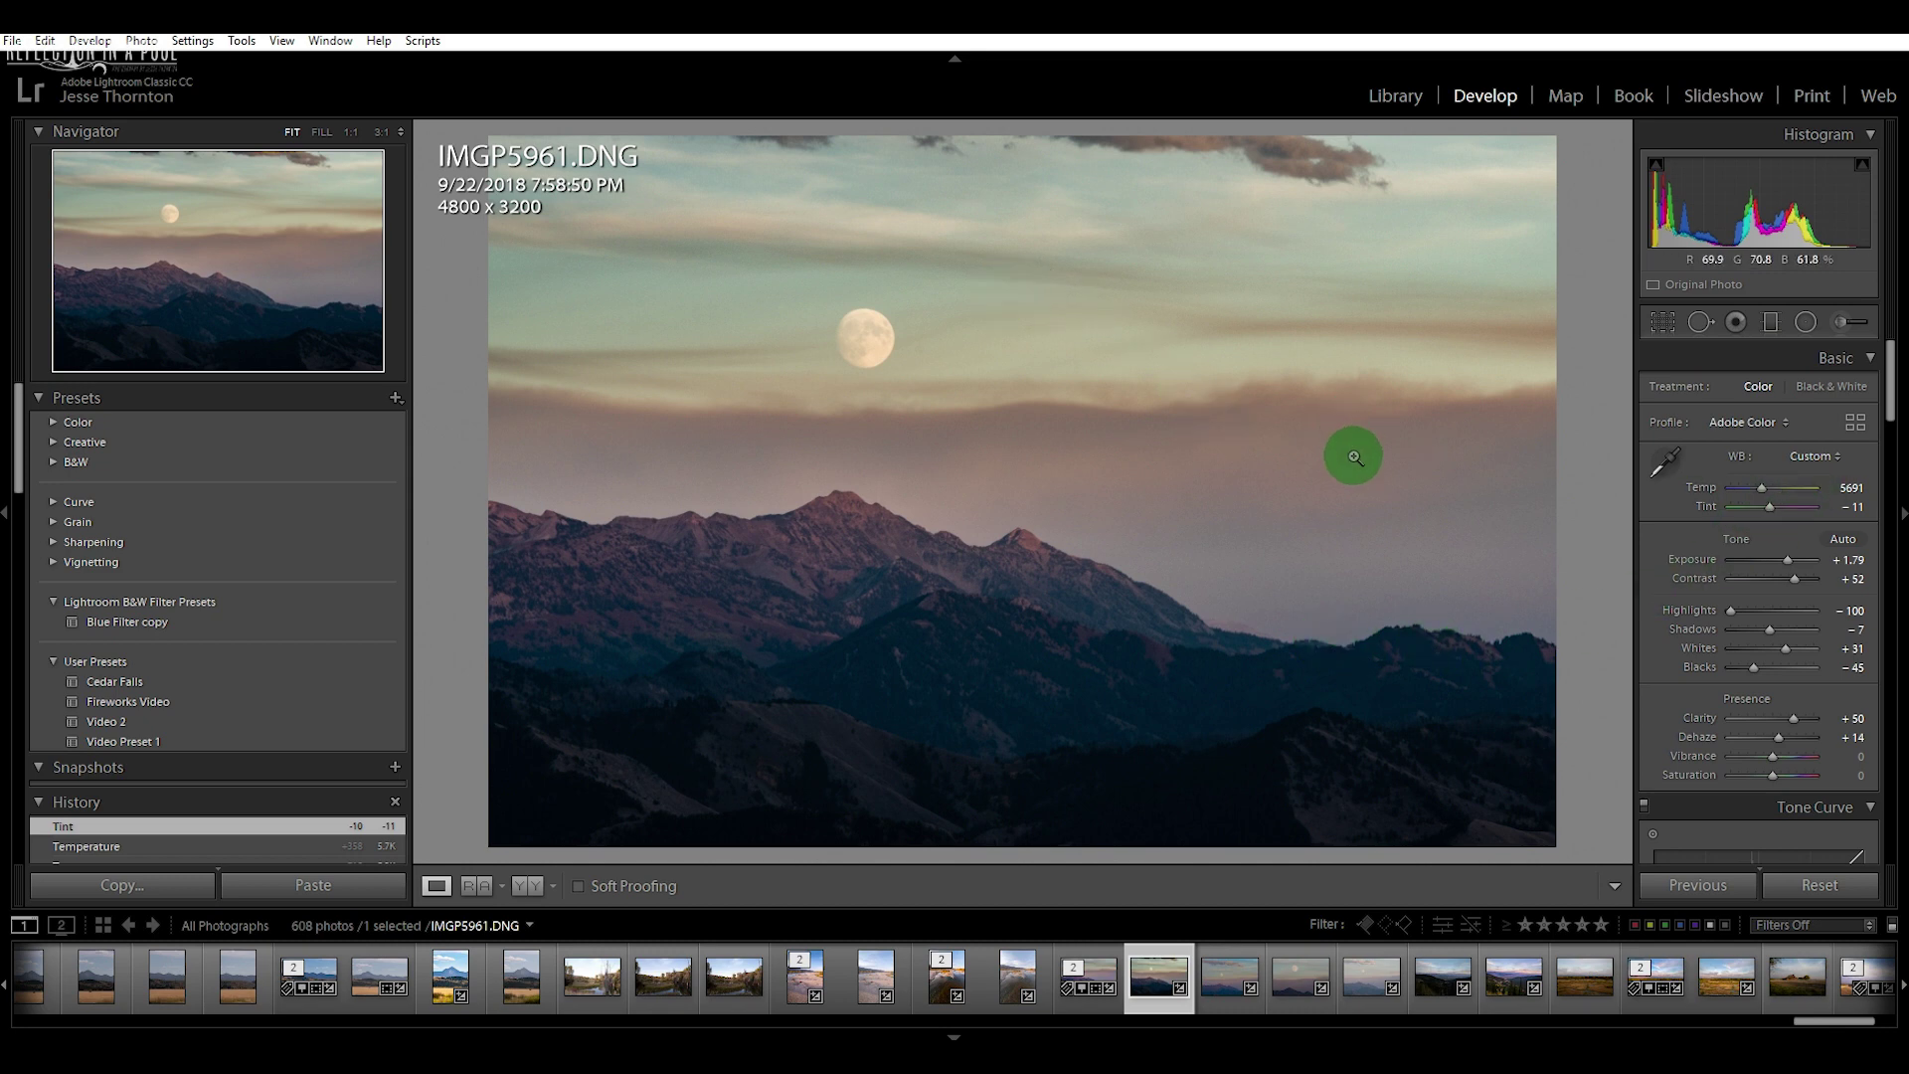
double_click(1770, 508)
drag(1768, 493, 1768, 491)
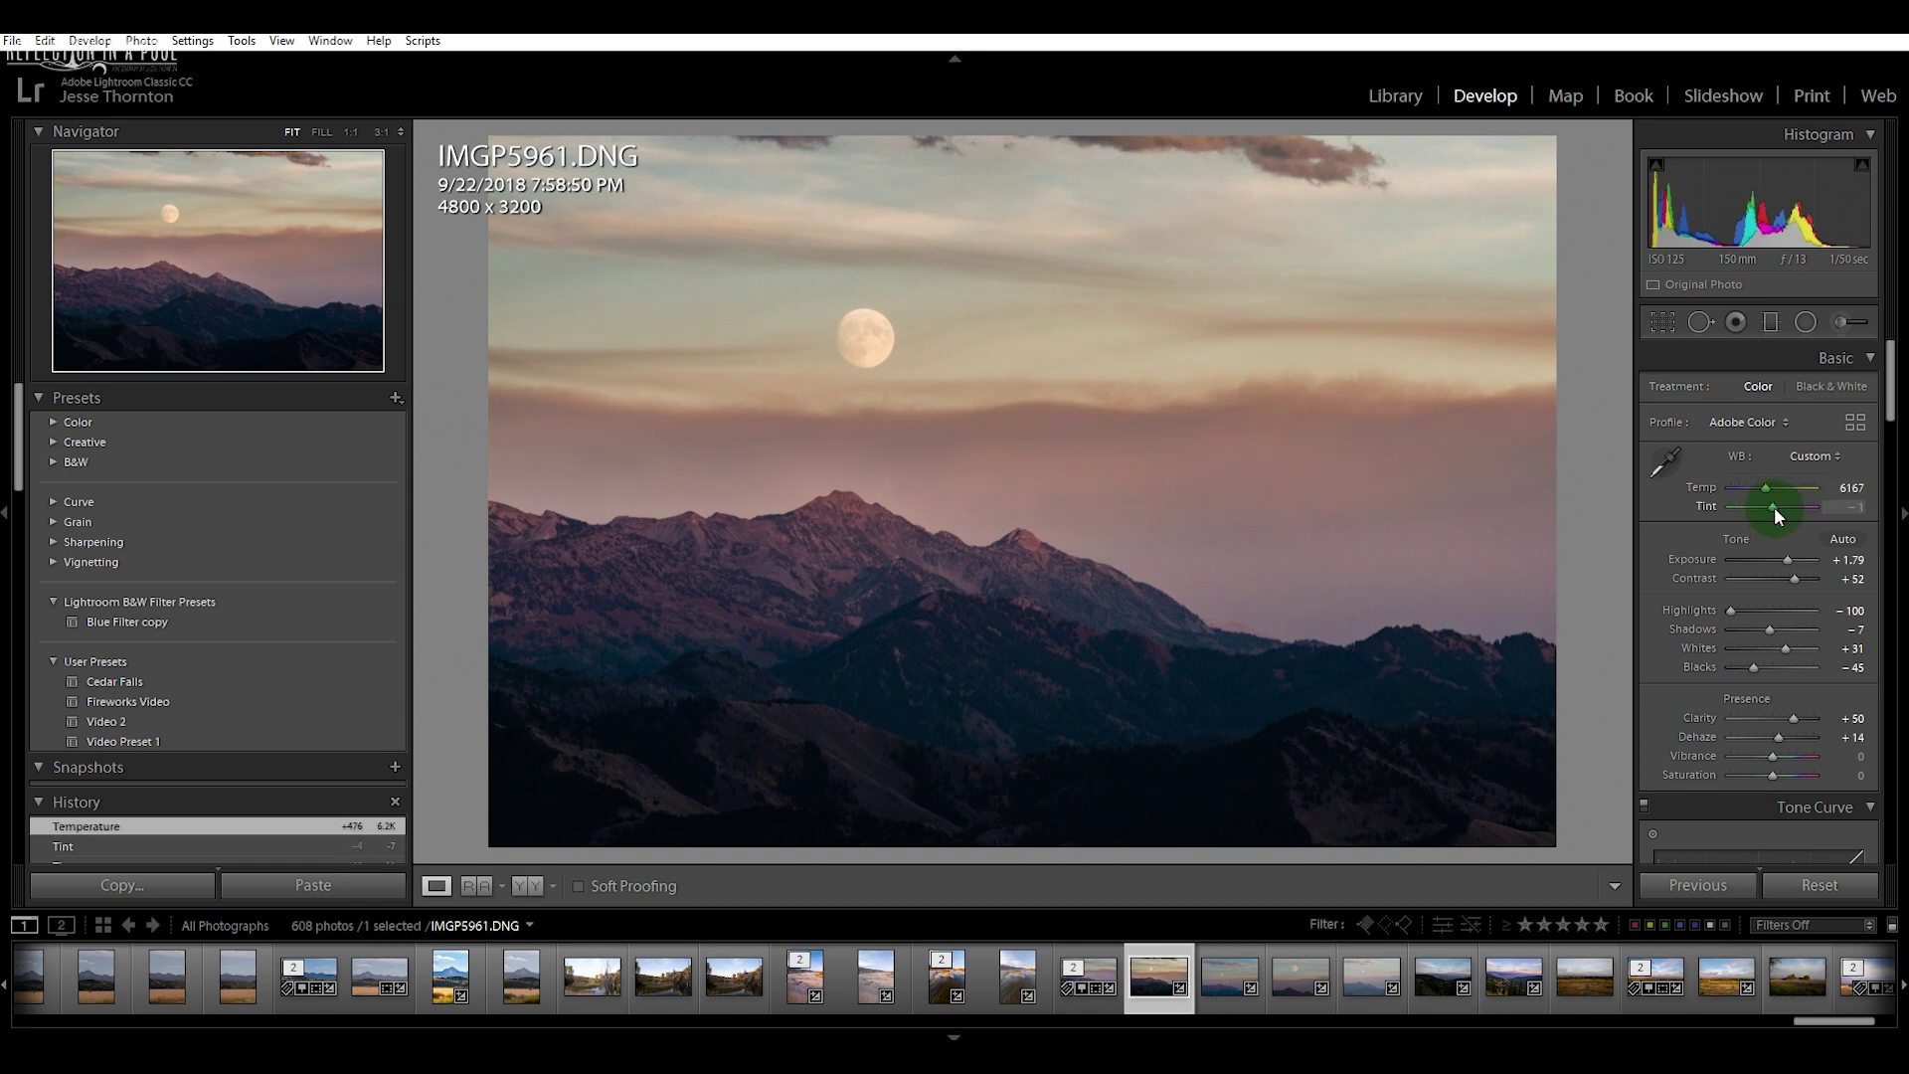
drag(1775, 507, 1770, 505)
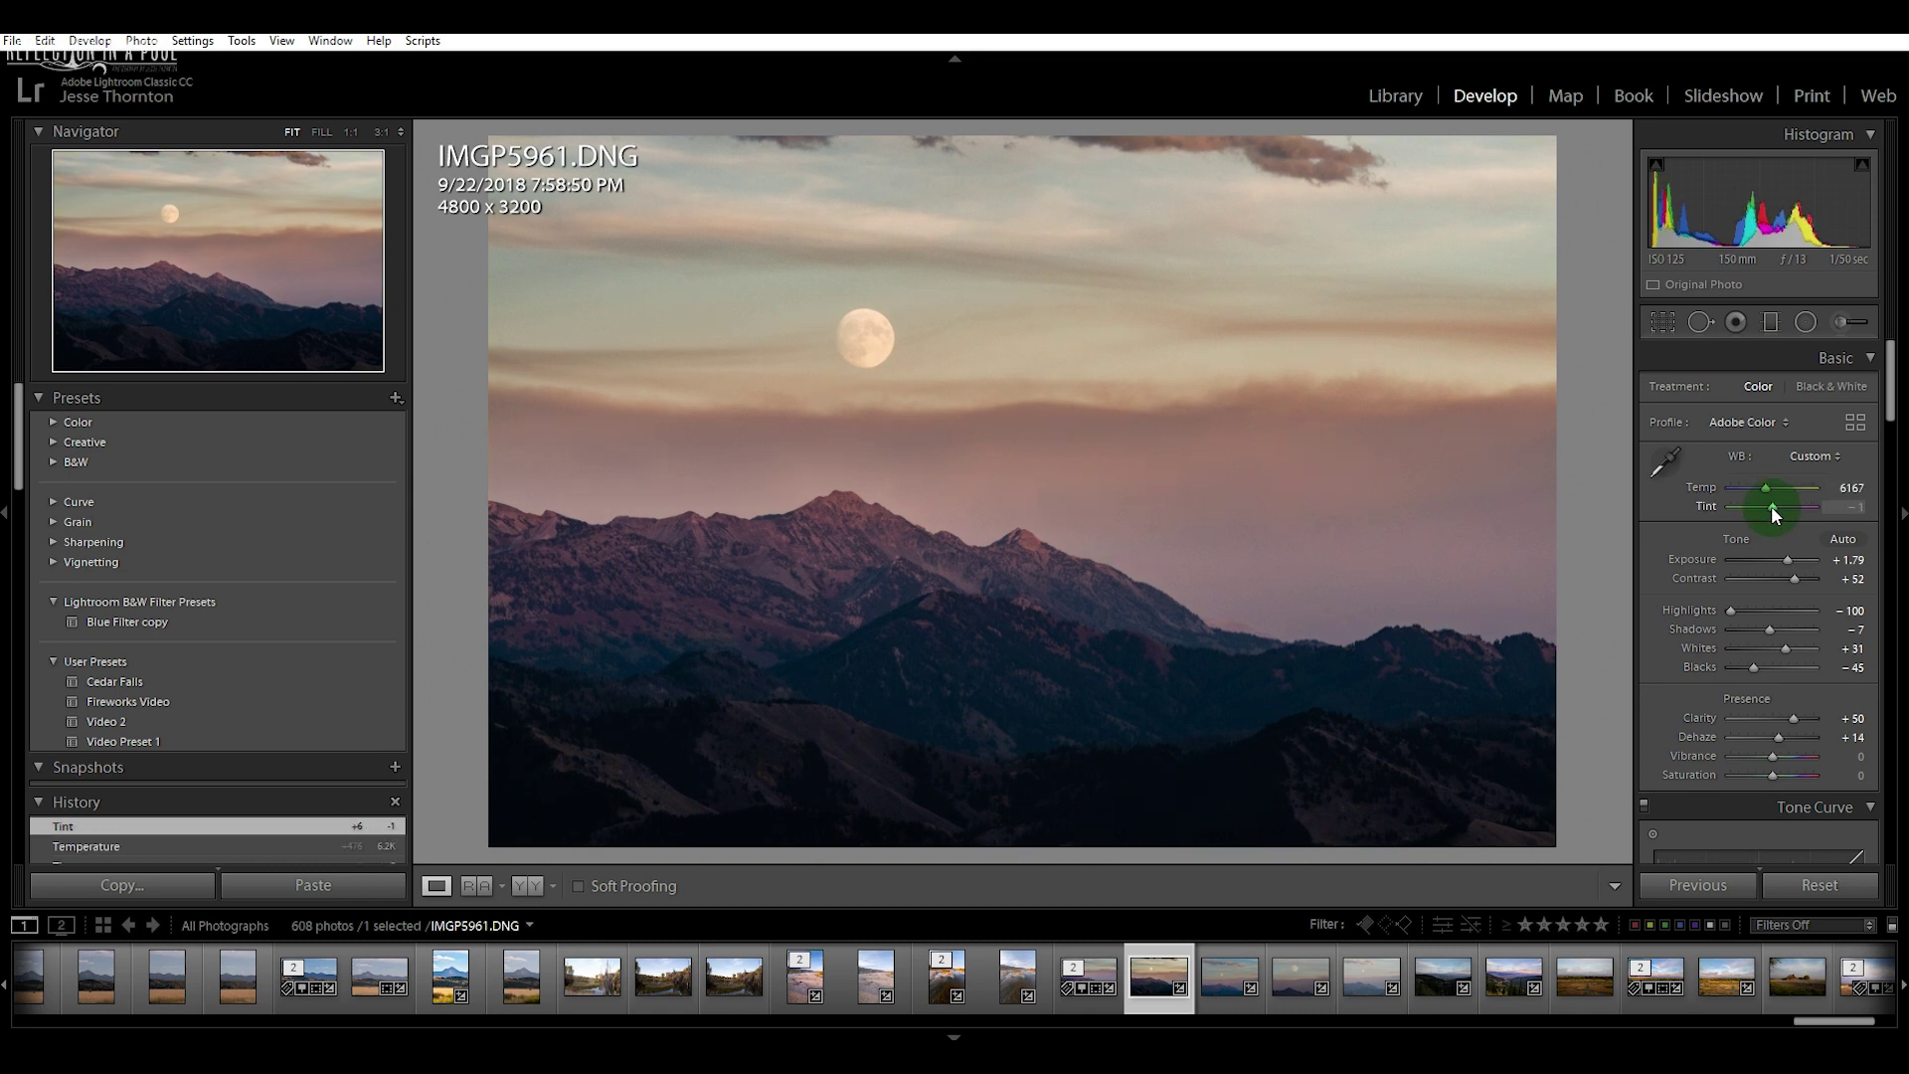
double_click(1703, 488)
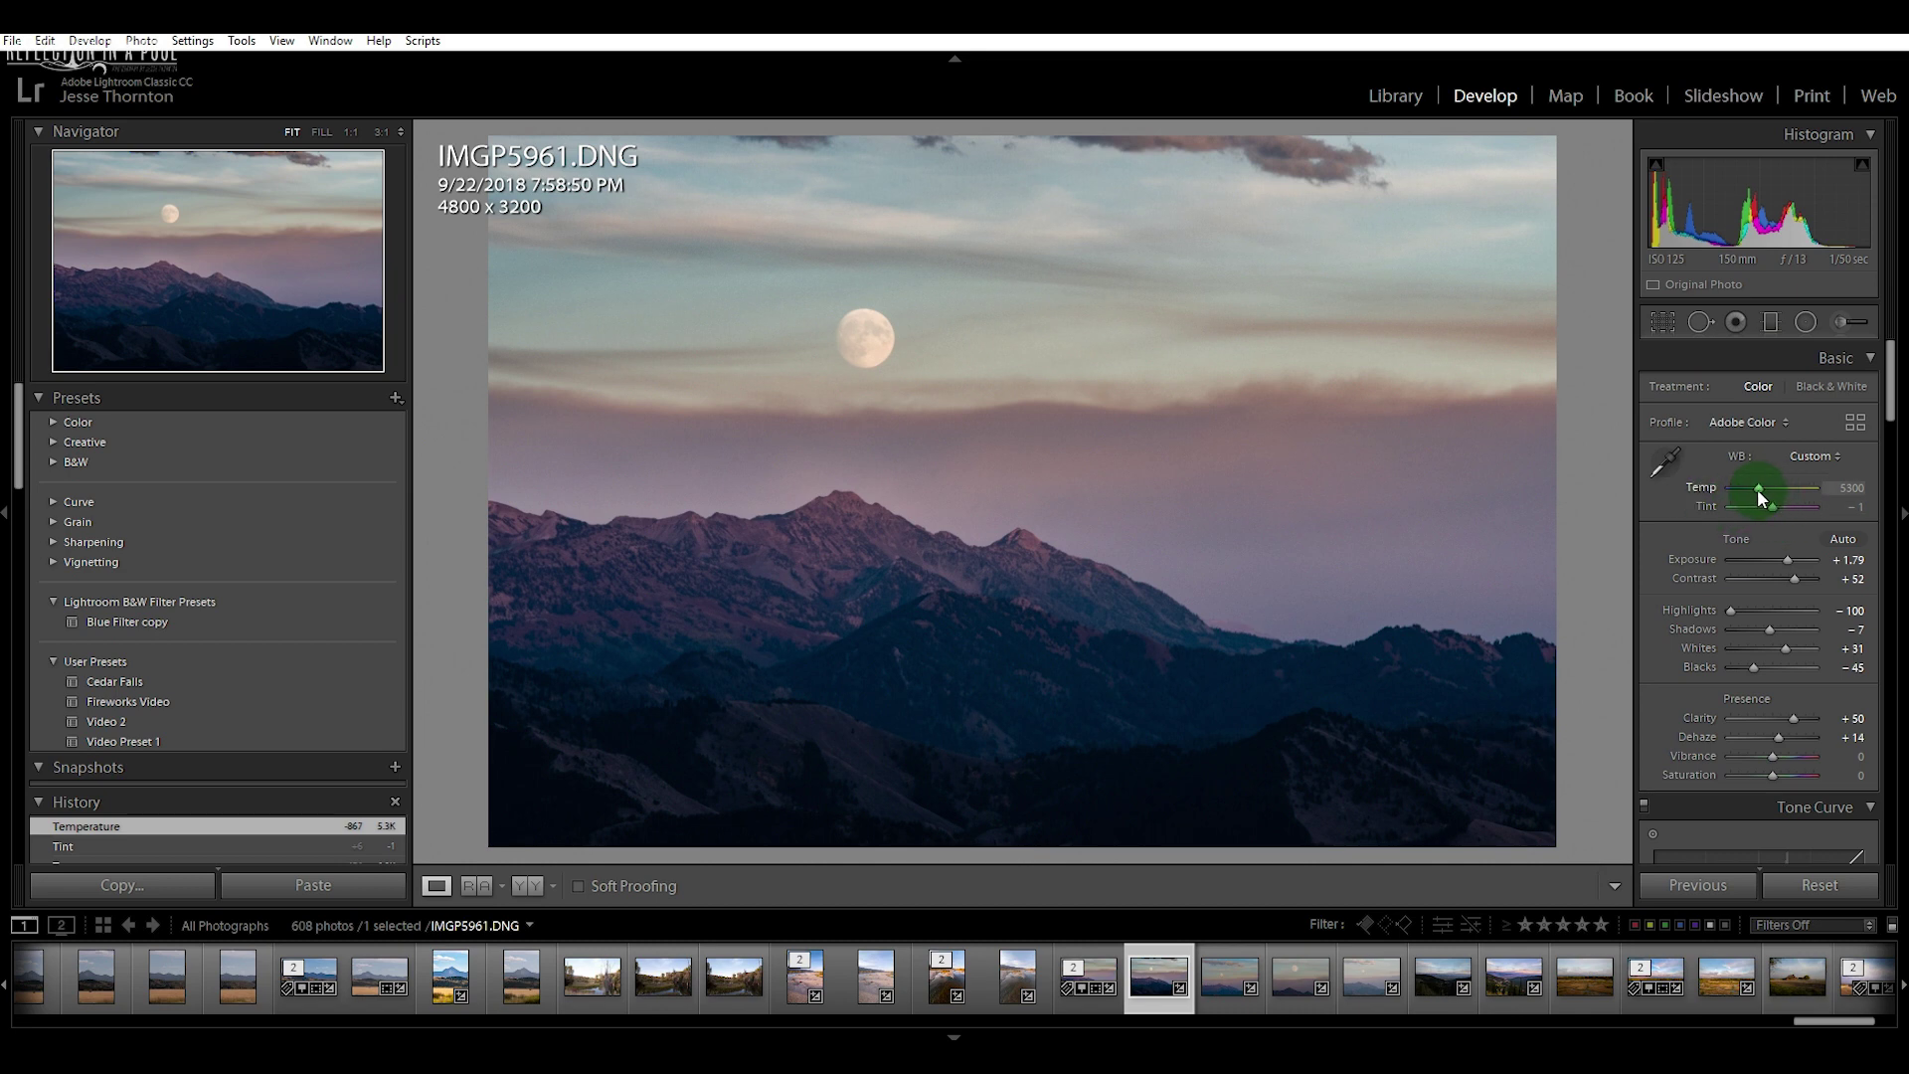
drag(1757, 487, 1764, 487)
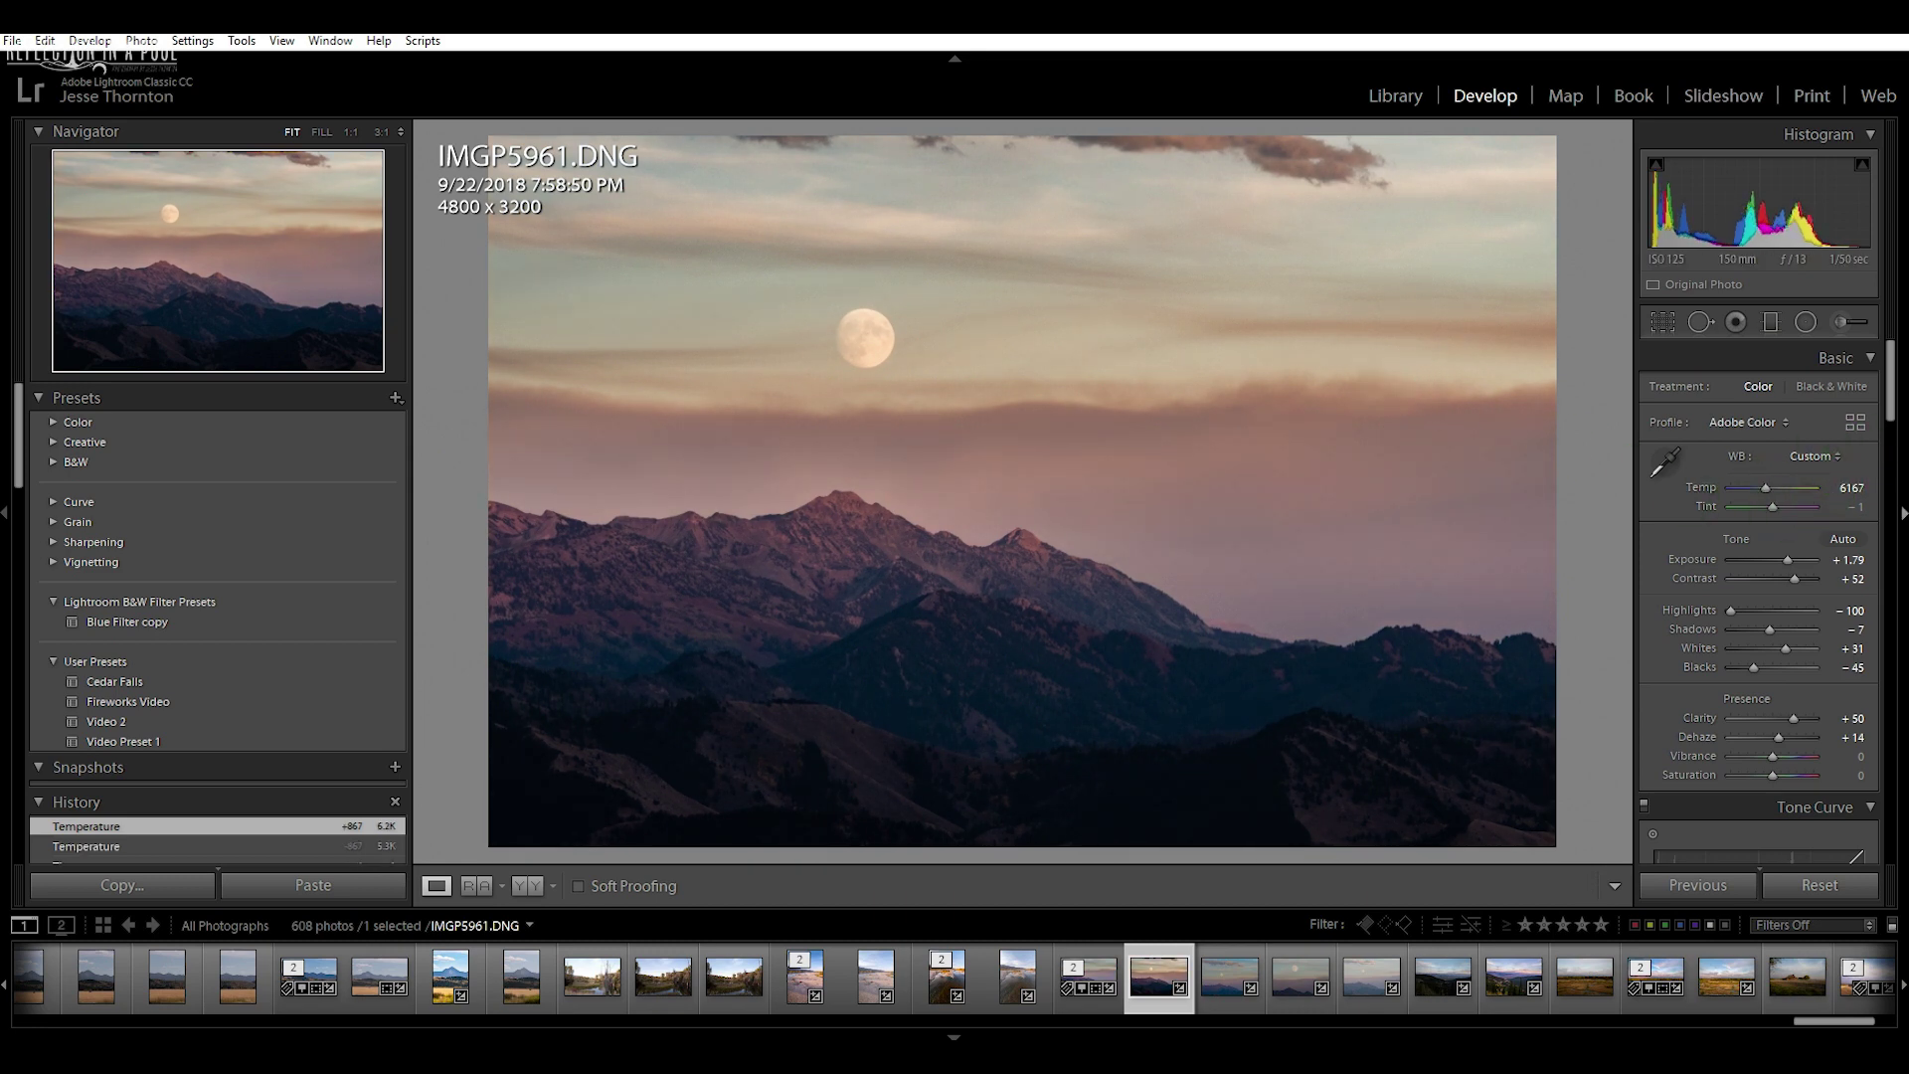
drag(1892, 384, 1892, 405)
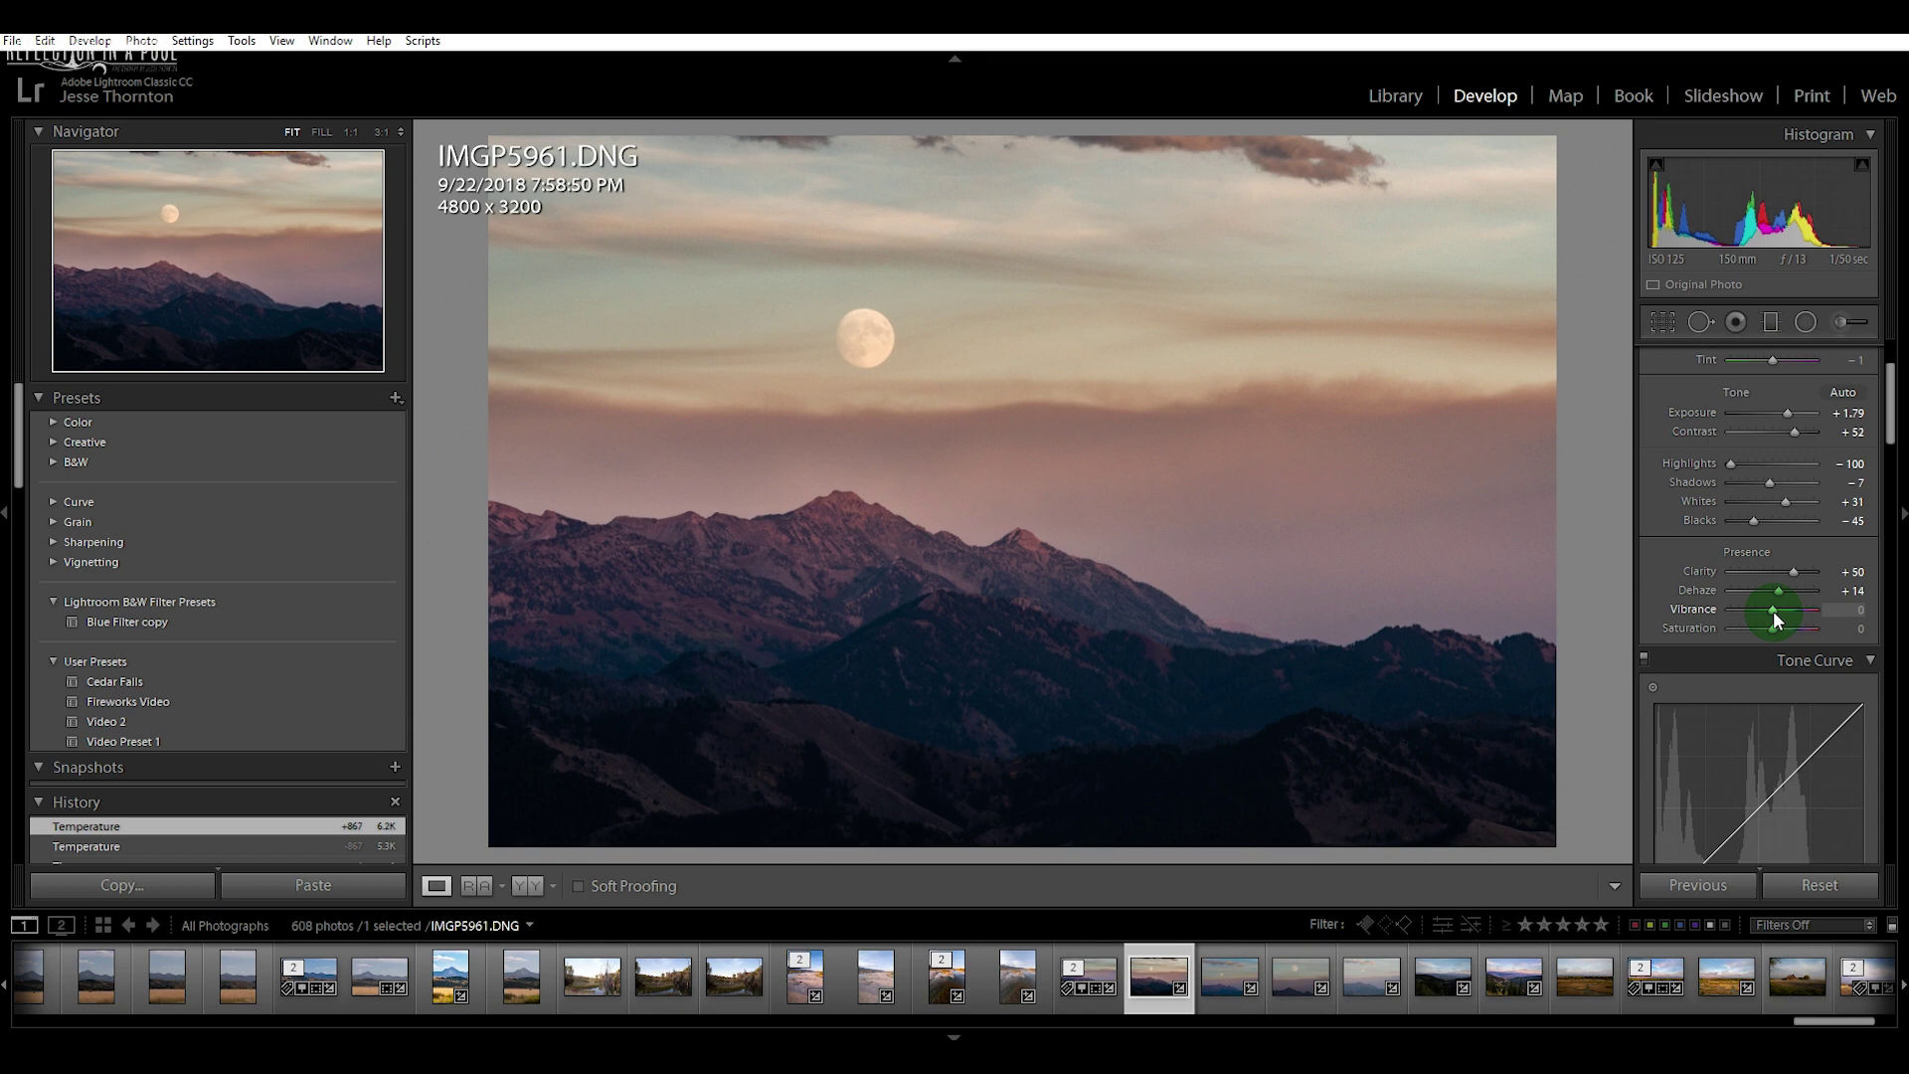
Test a Vibrance boost, return Vibrance to 0, and set Saturation to +17
drag(1774, 610, 1784, 630)
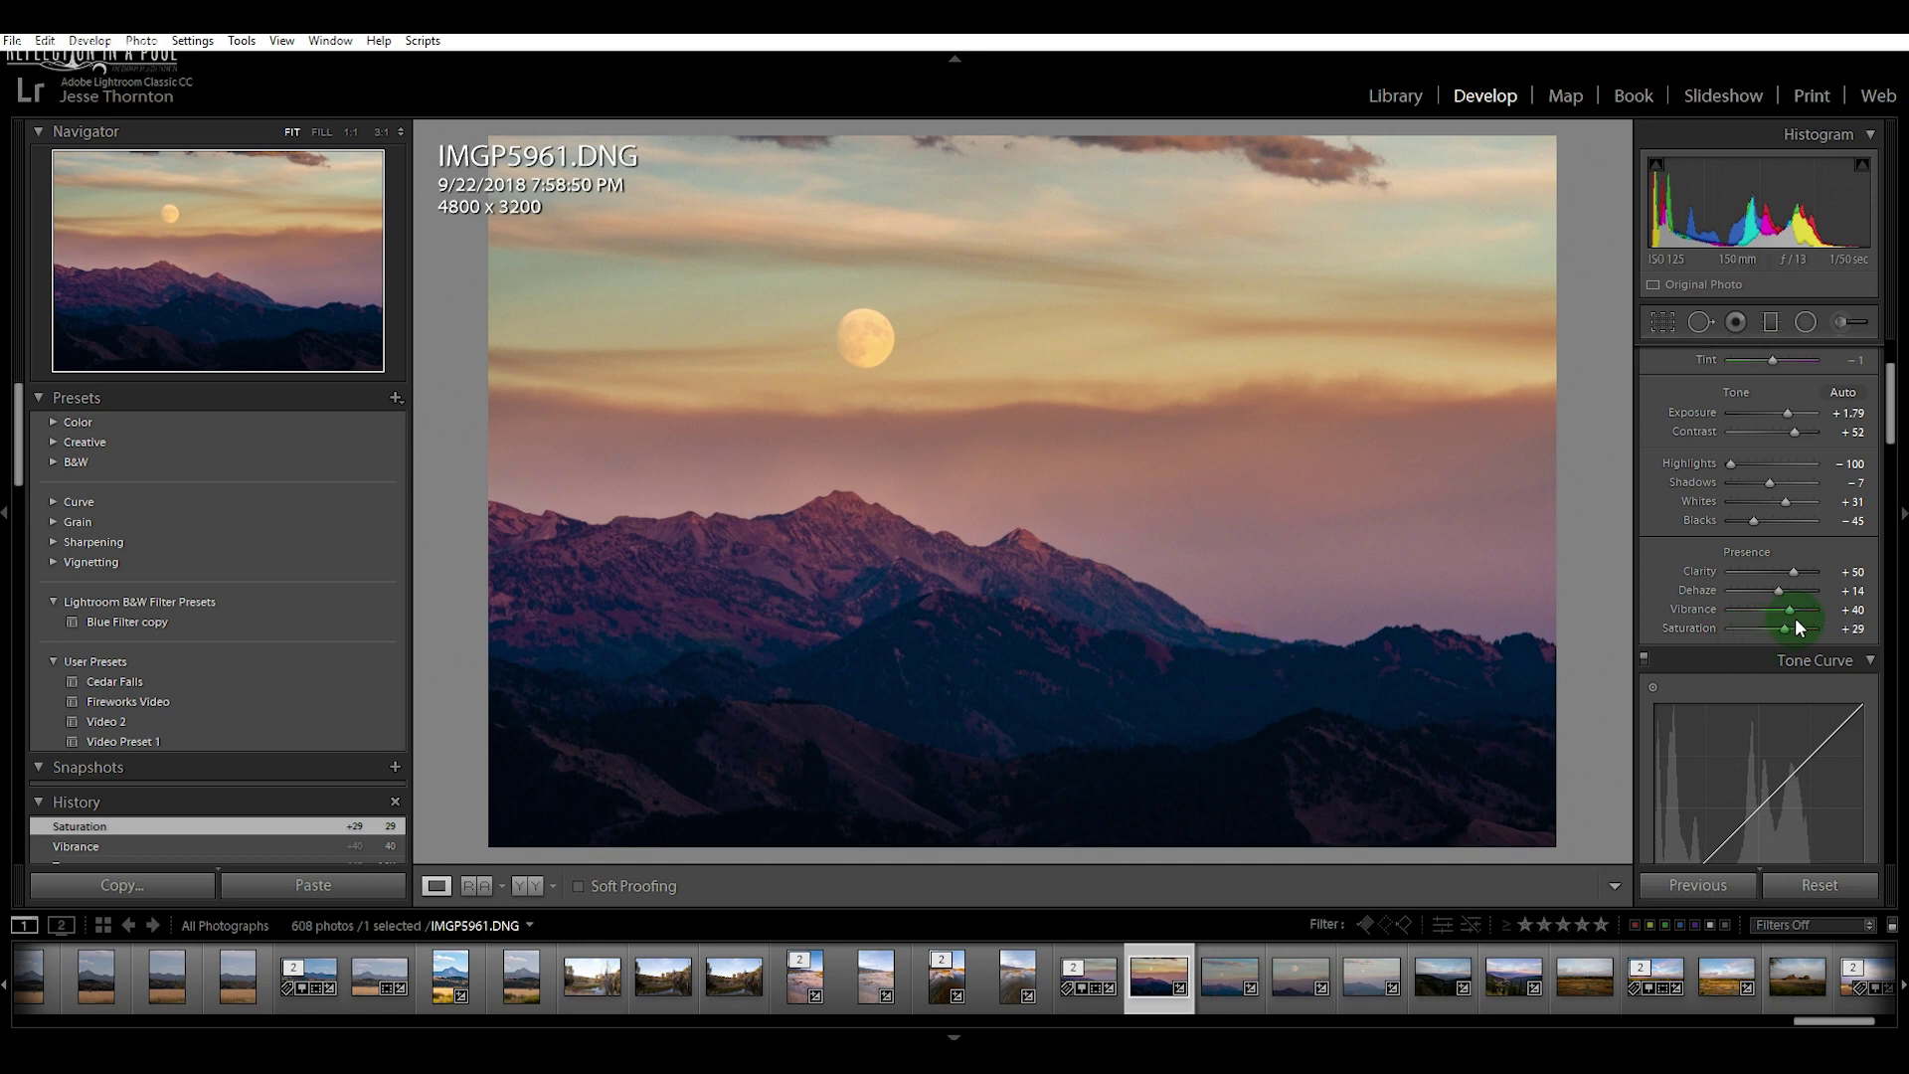
mouse_move(1791, 611)
mouse_down()
mouse_move(1781, 629)
mouse_move(1775, 609)
mouse_up()
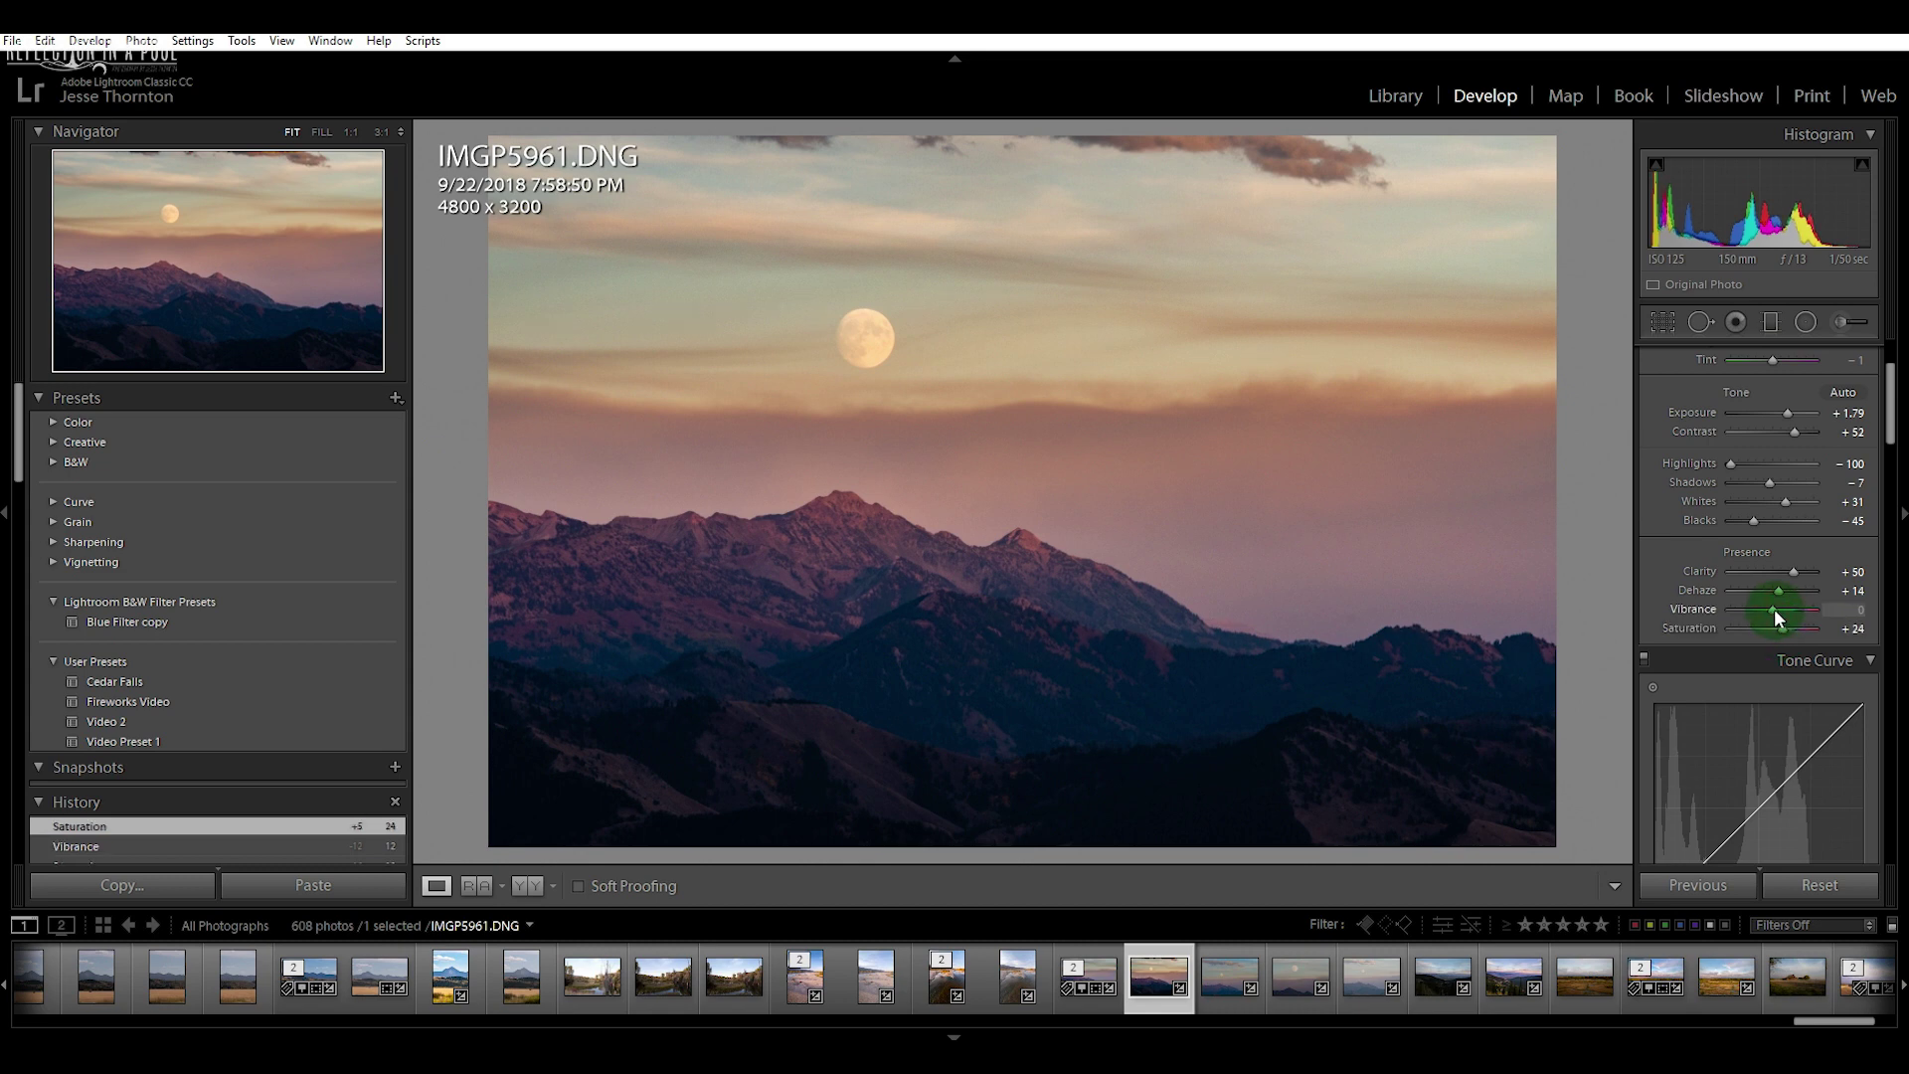
drag(1782, 629, 1778, 628)
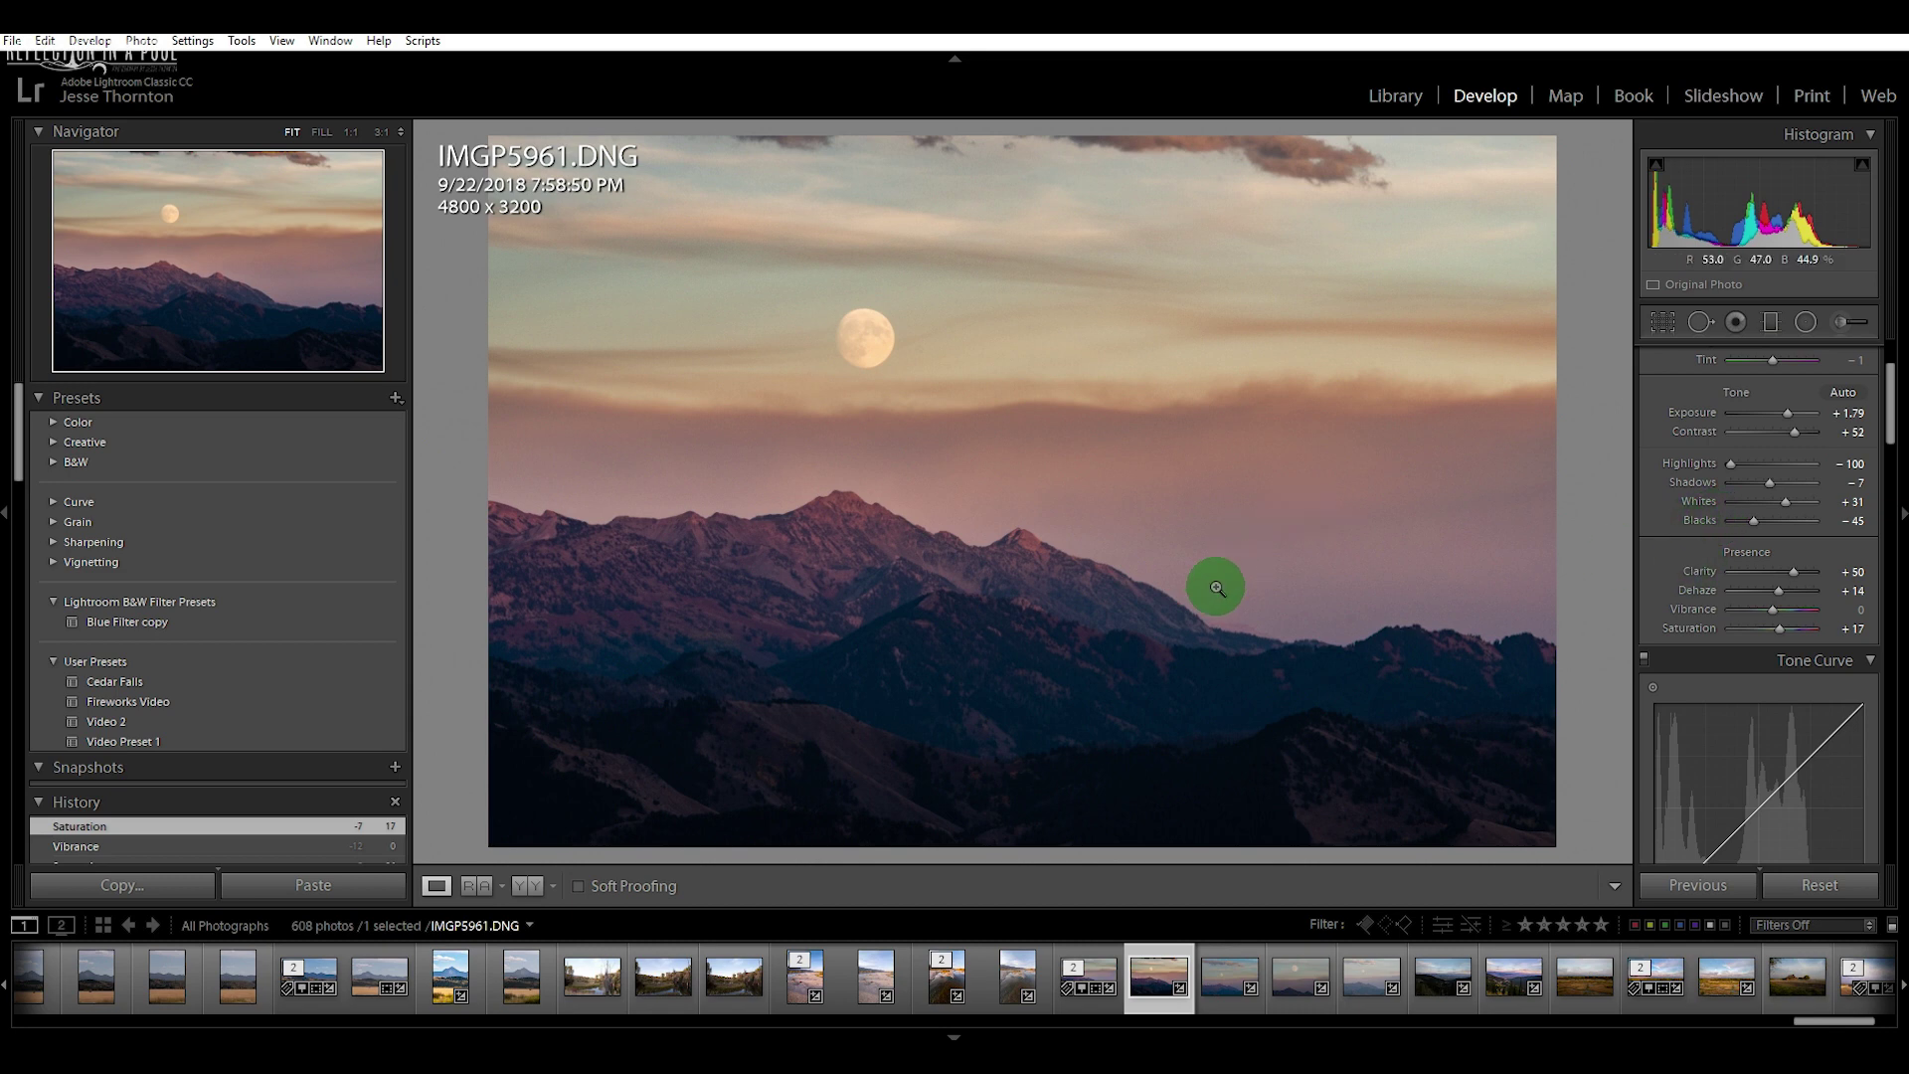
Scroll to the Tone Curve, try lifting Highlights, then reset Highlights to 0
scroll(1890, 467, down, 5)
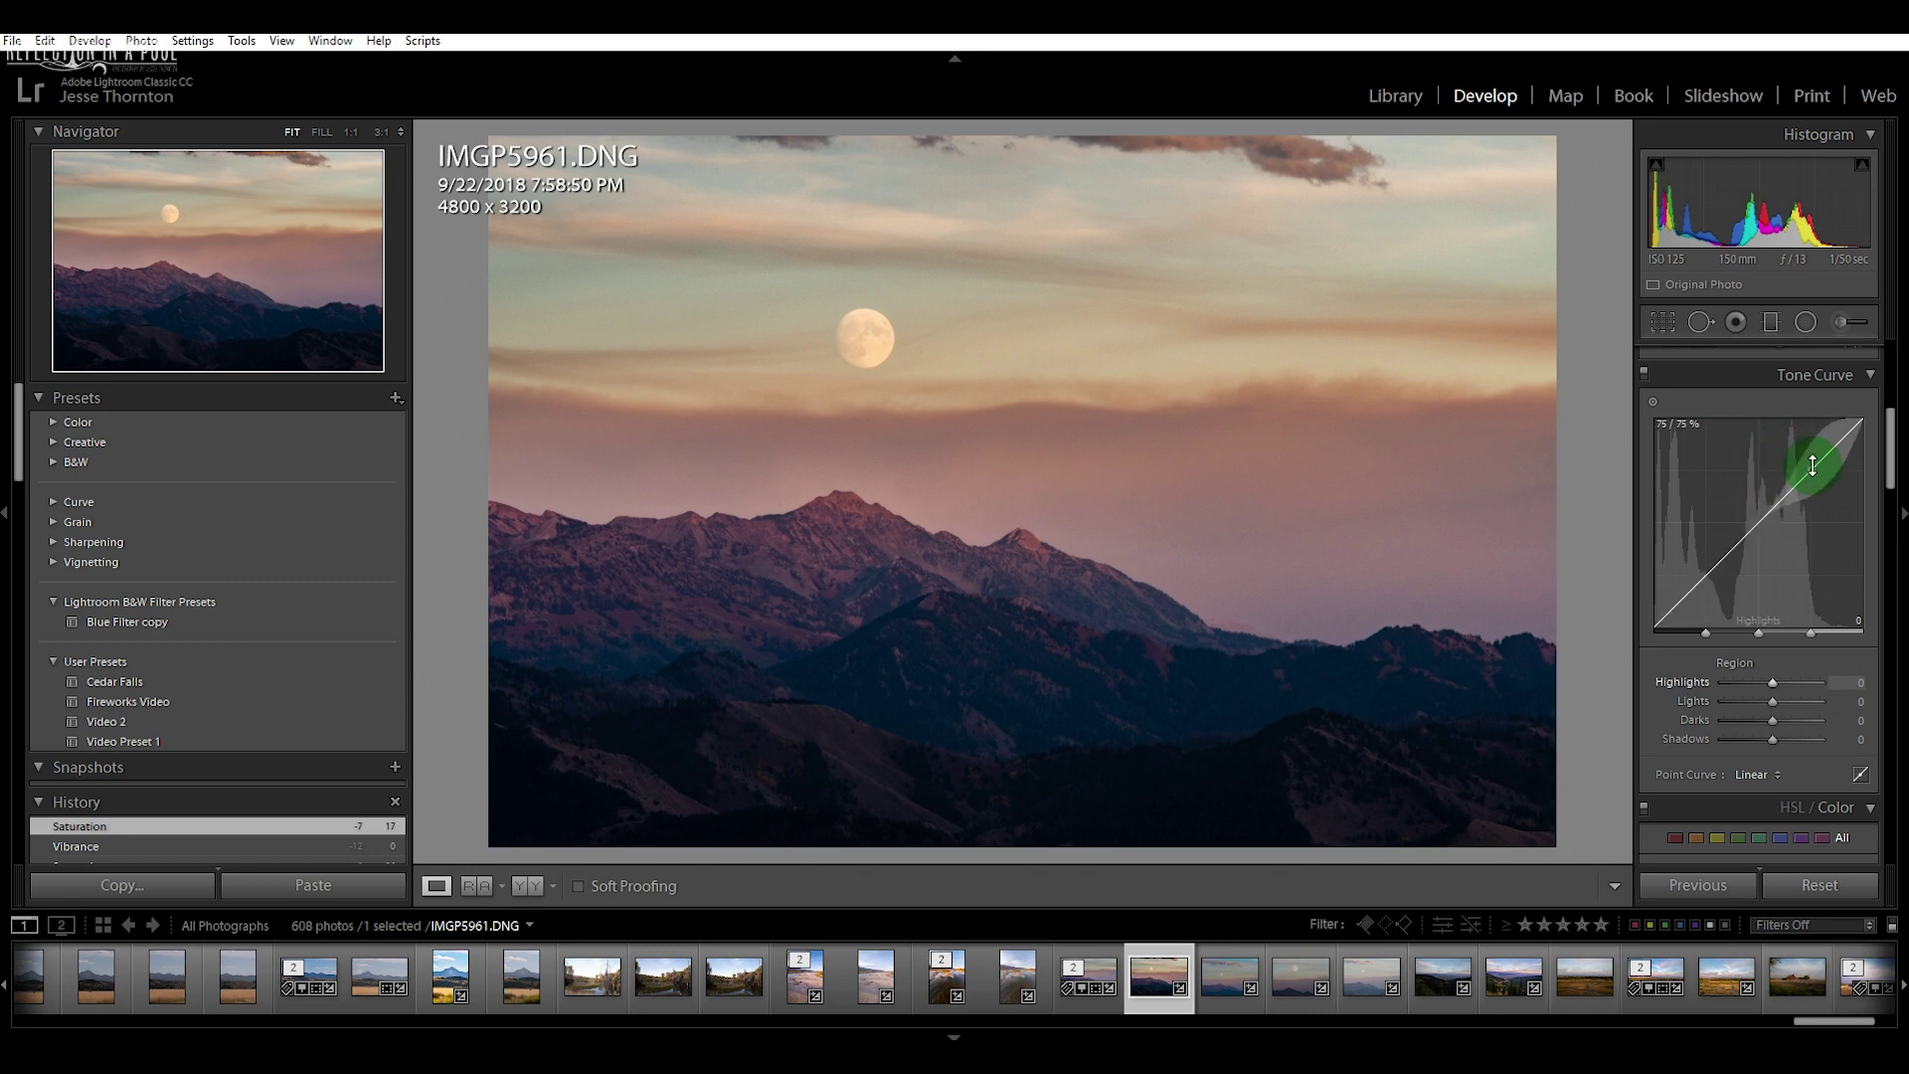
drag(1814, 470, 1812, 462)
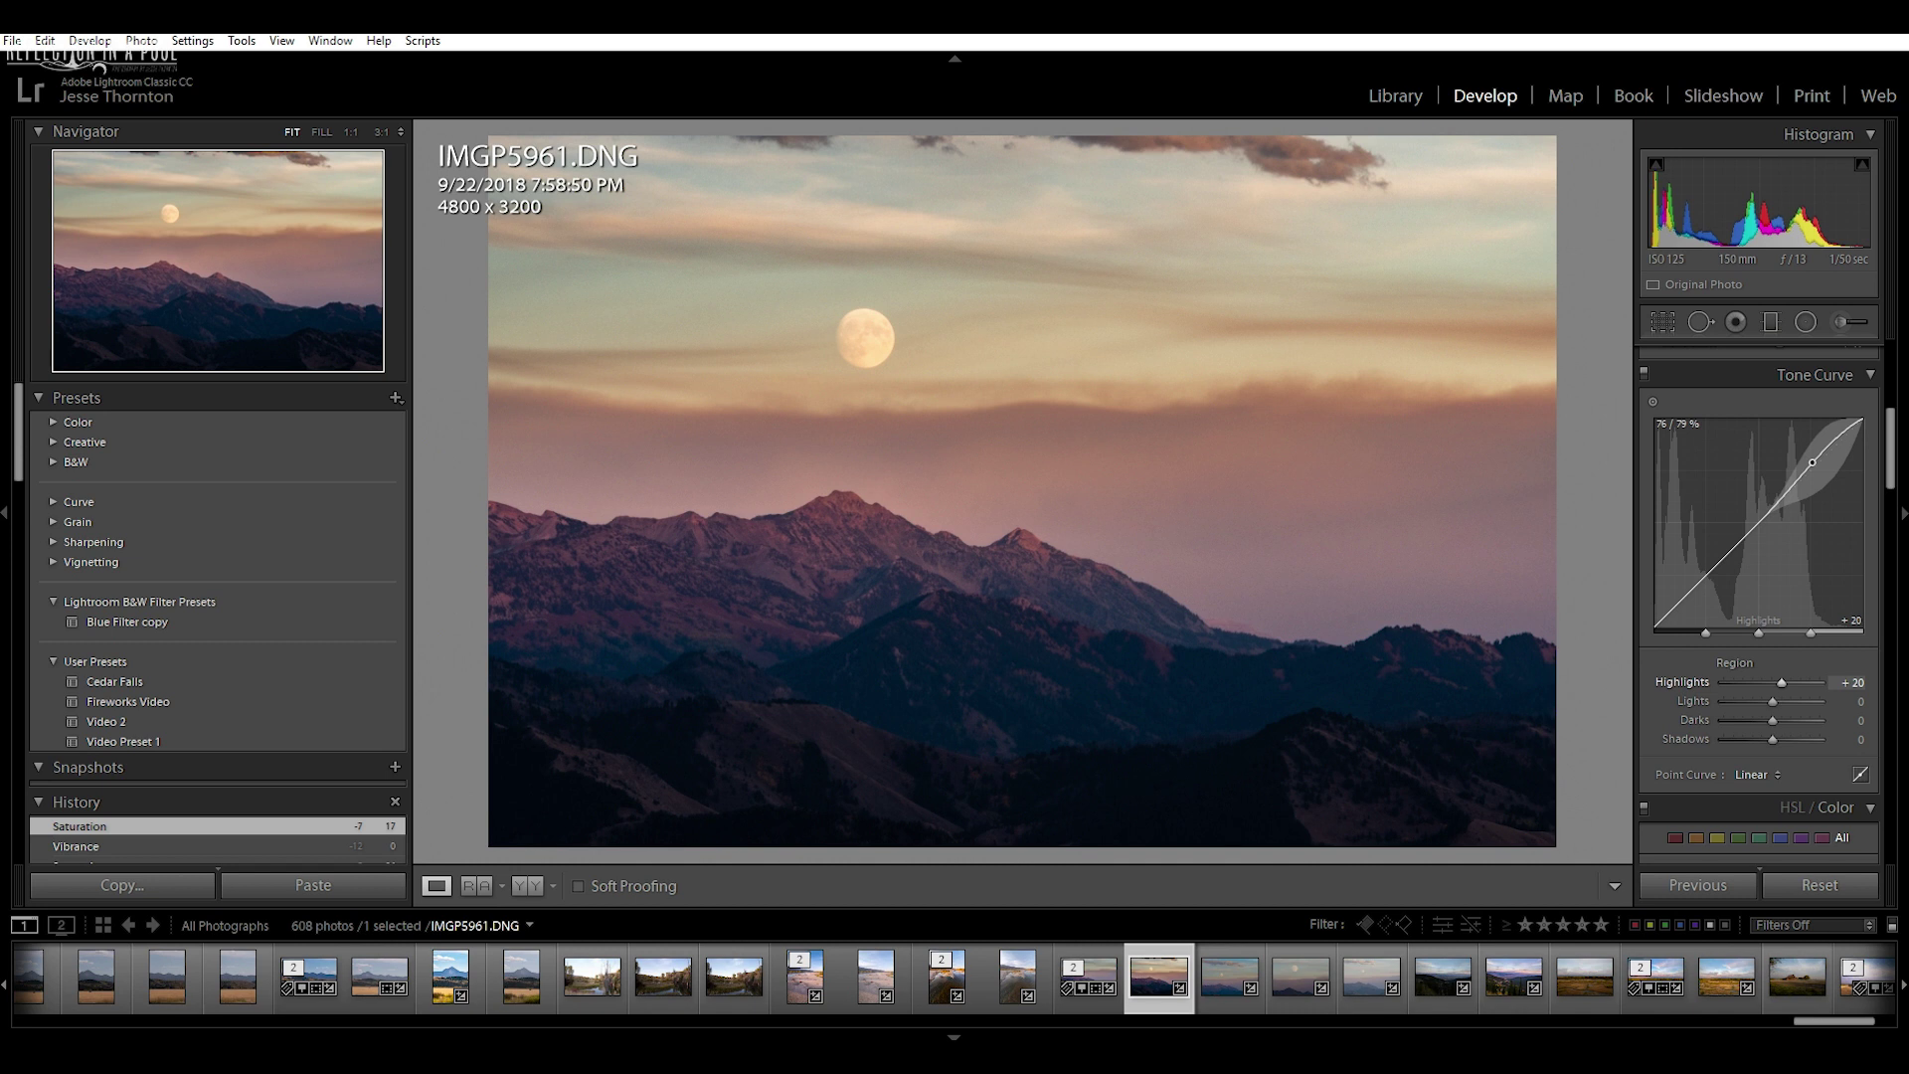
drag(1812, 463, 1812, 467)
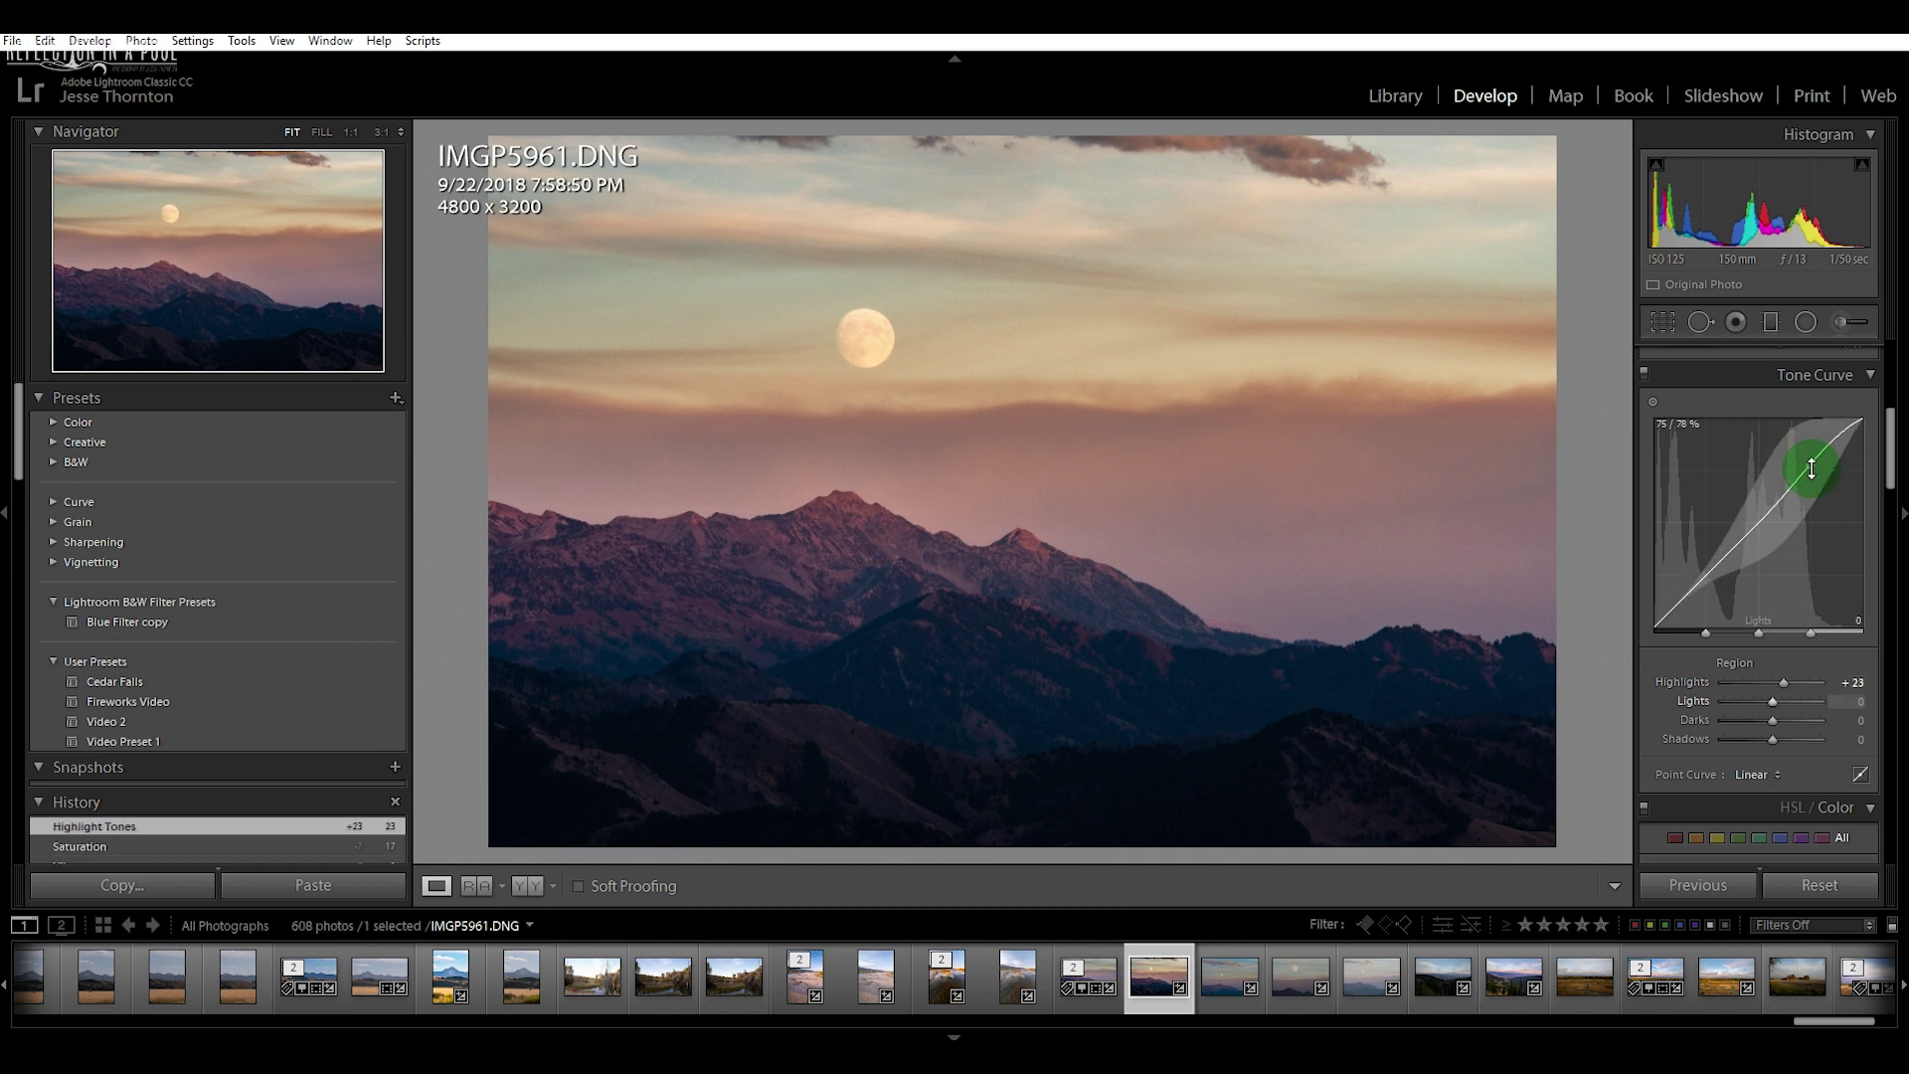
double_click(1684, 682)
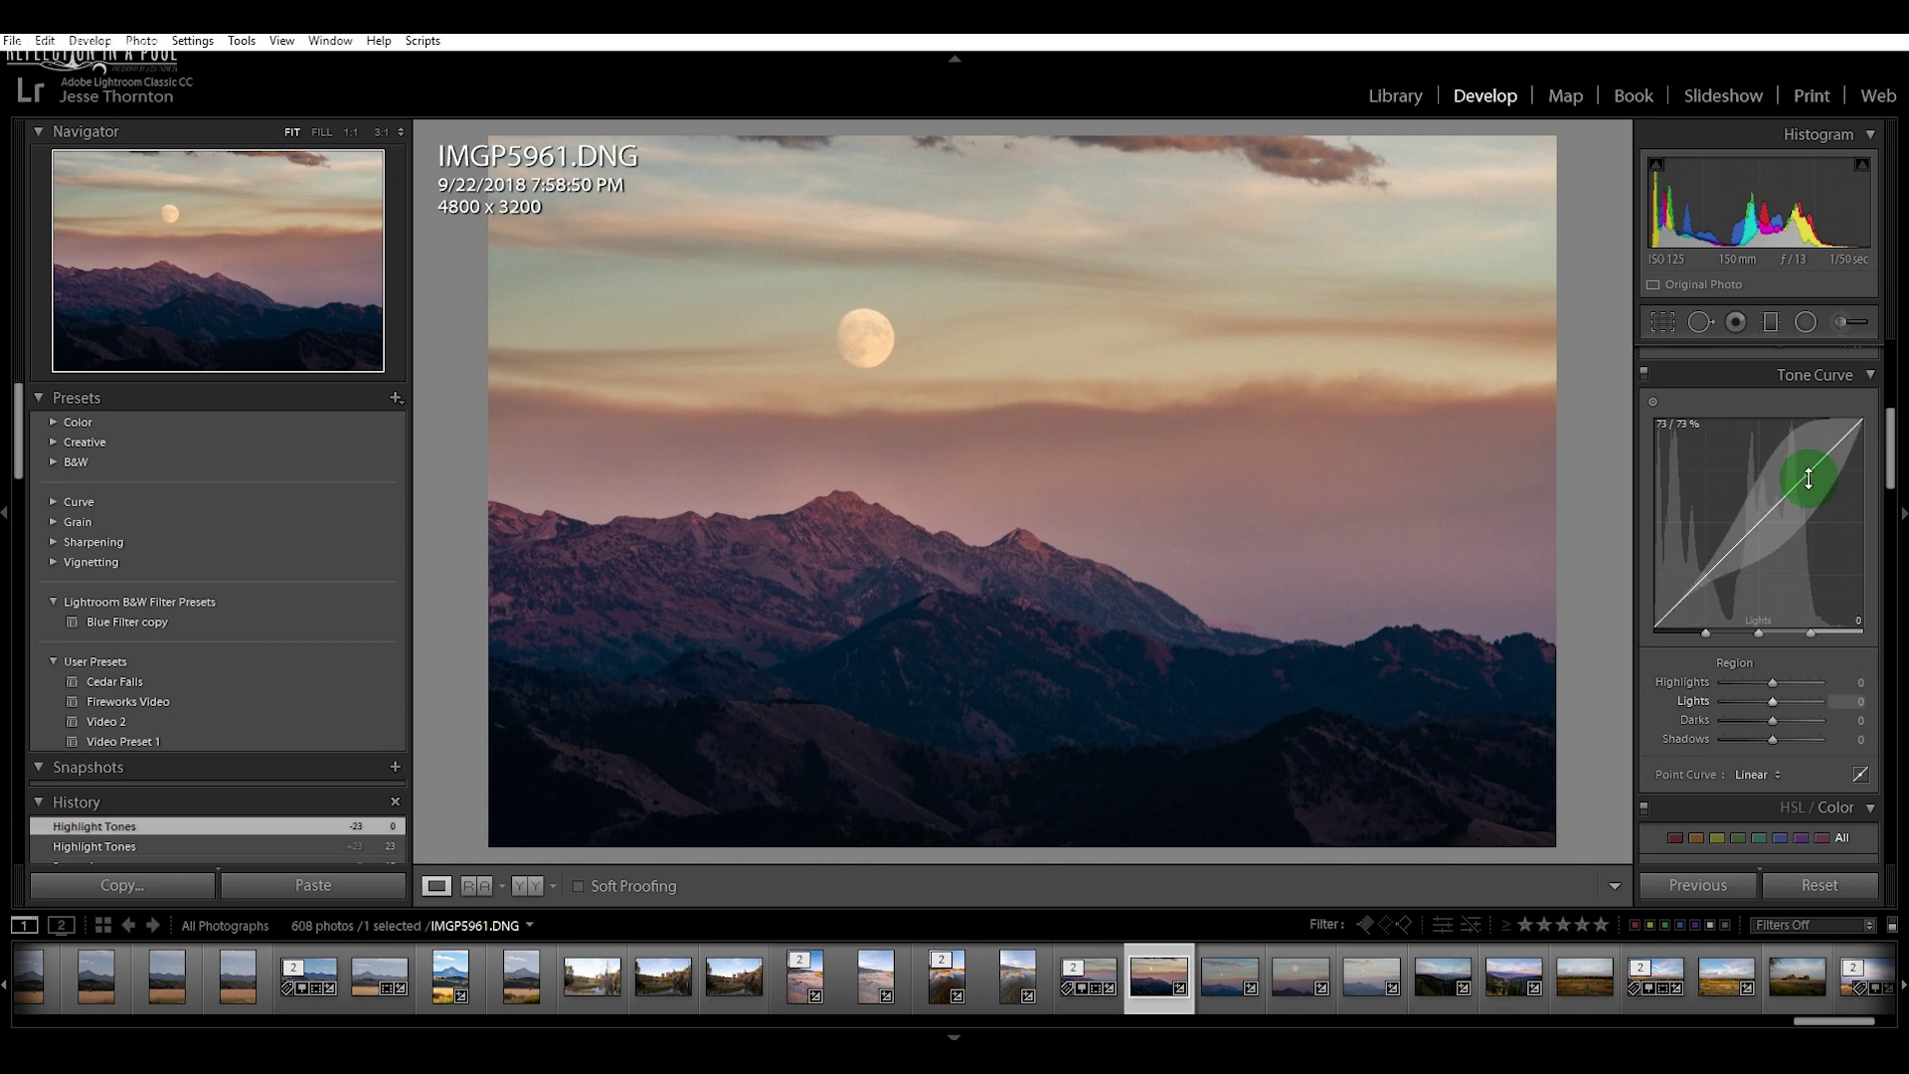
Raise the Lights region to +11 and lower the Darks region to -25
drag(1808, 478, 1808, 466)
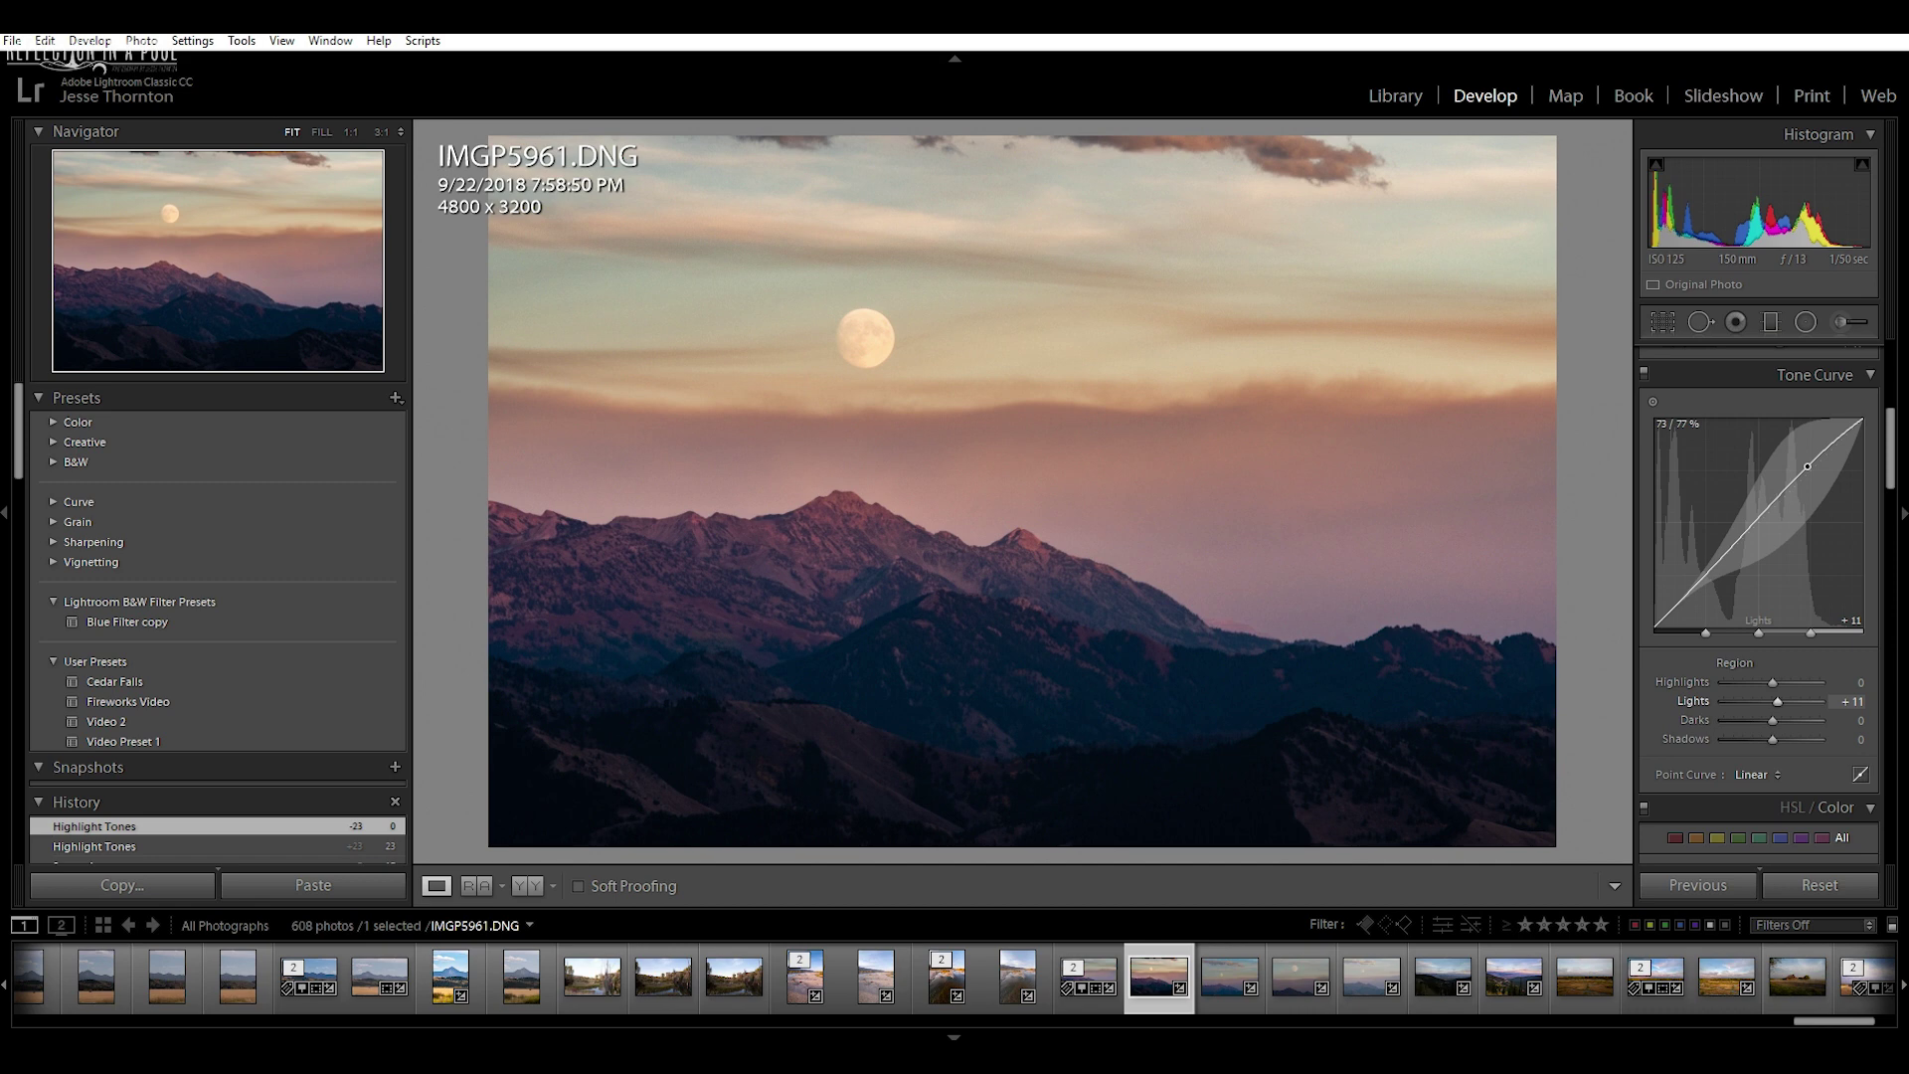
drag(1713, 563, 1715, 578)
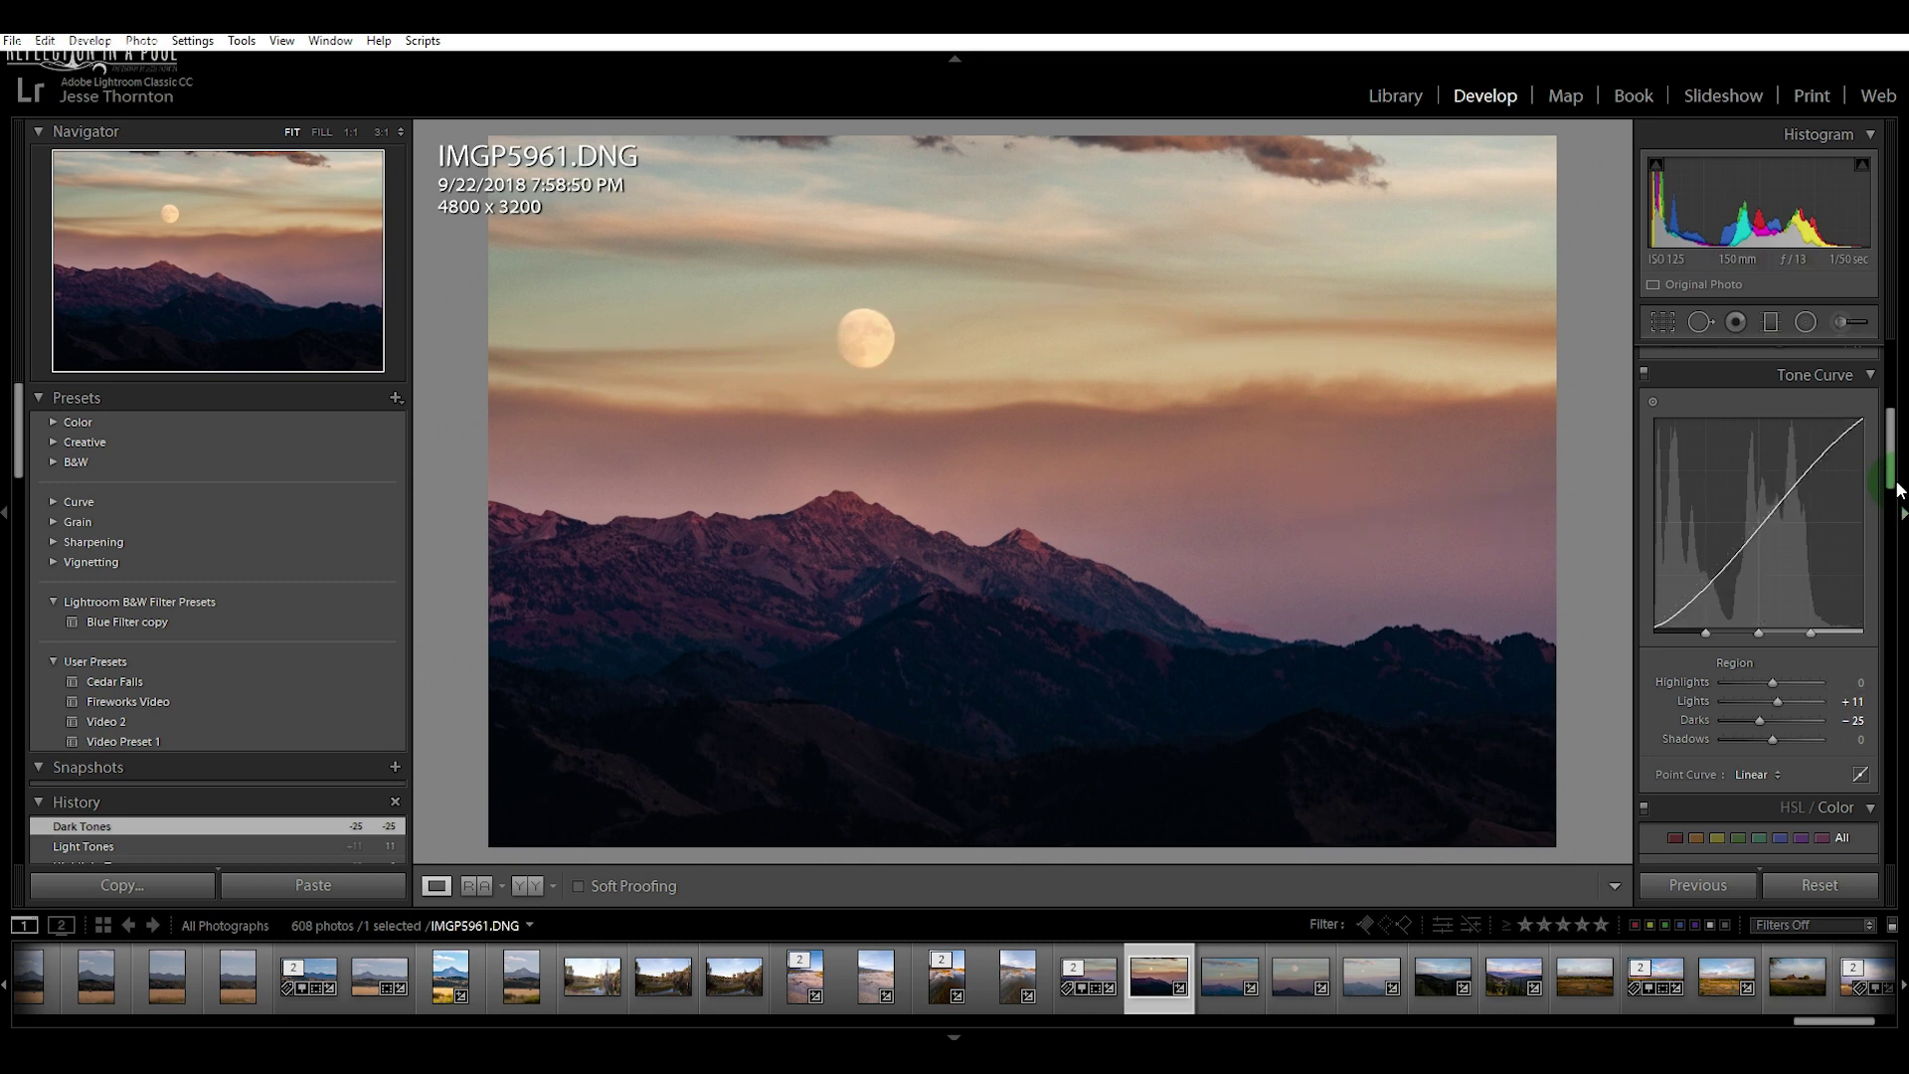
drag(1894, 479, 1900, 407)
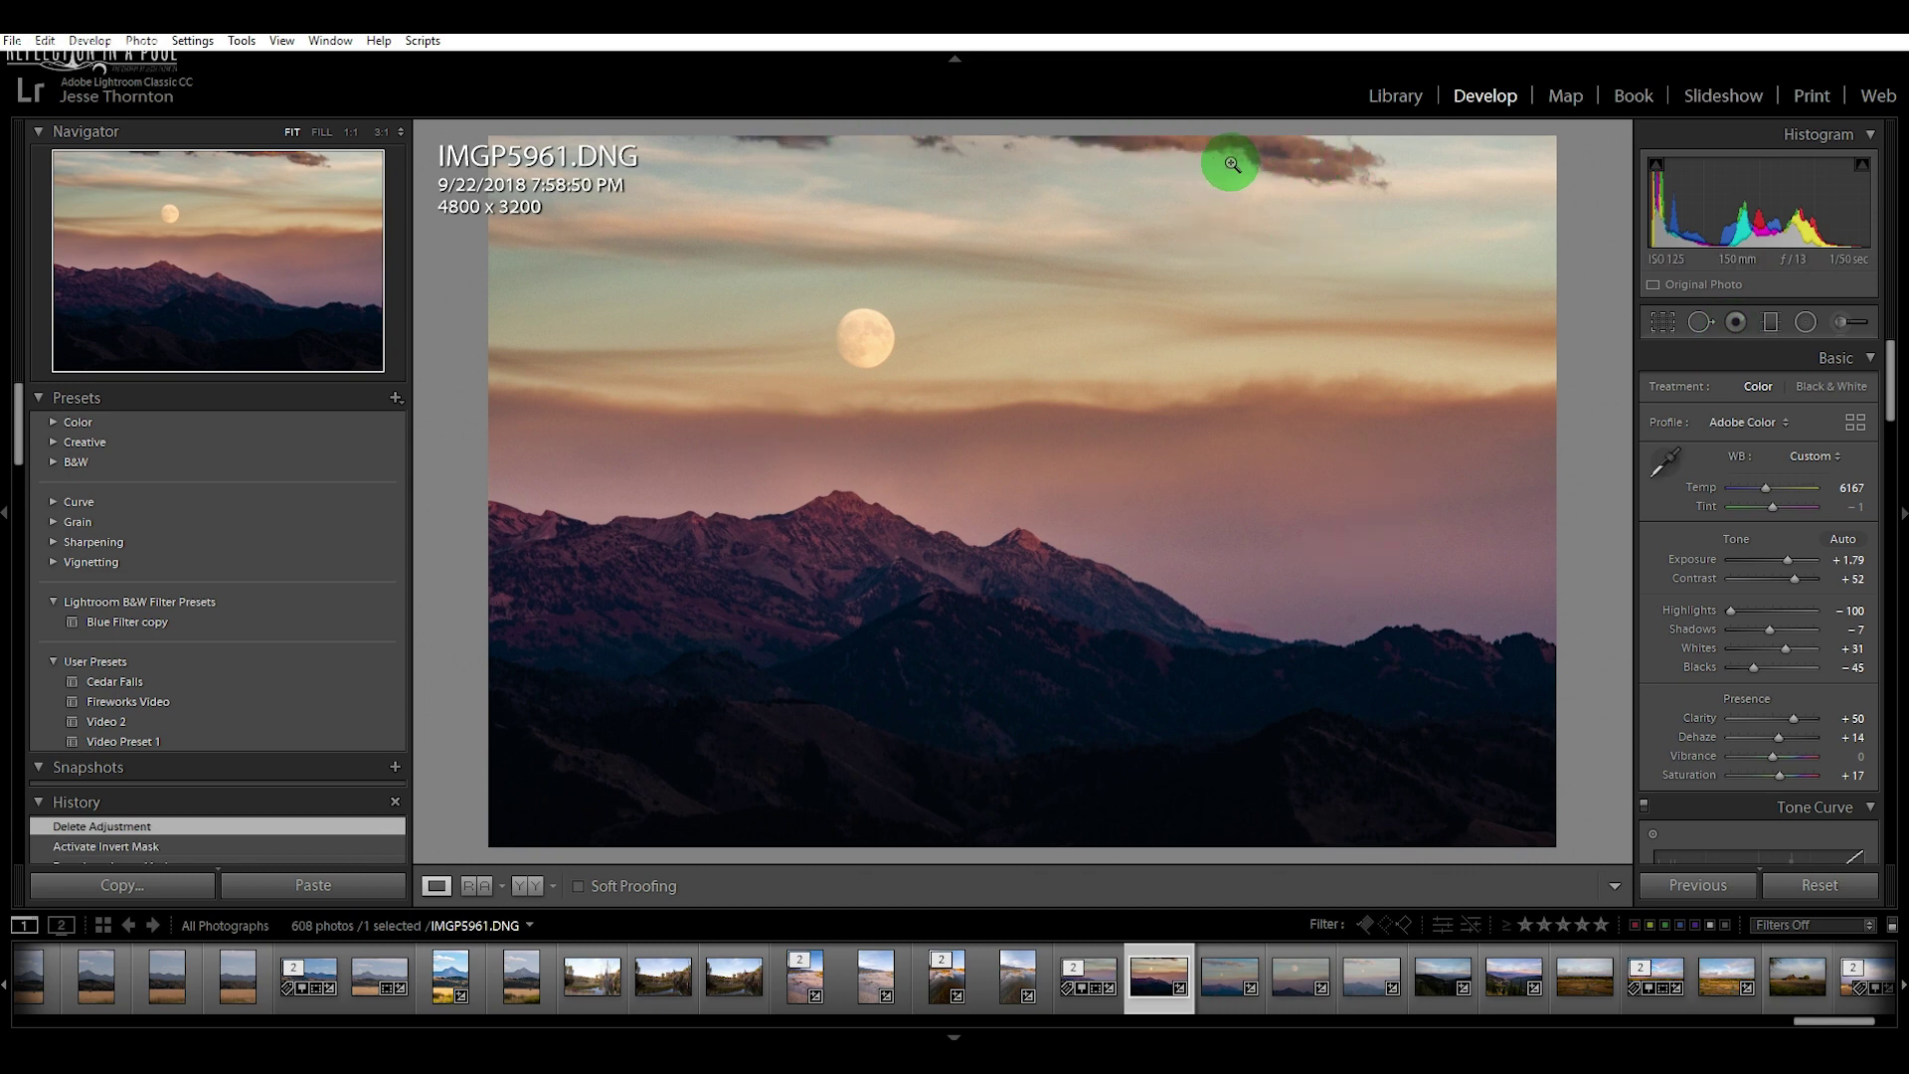
Crop in from the top-right corner to 4369 x 2913, repositioning to remove the top clouds
click(1664, 322)
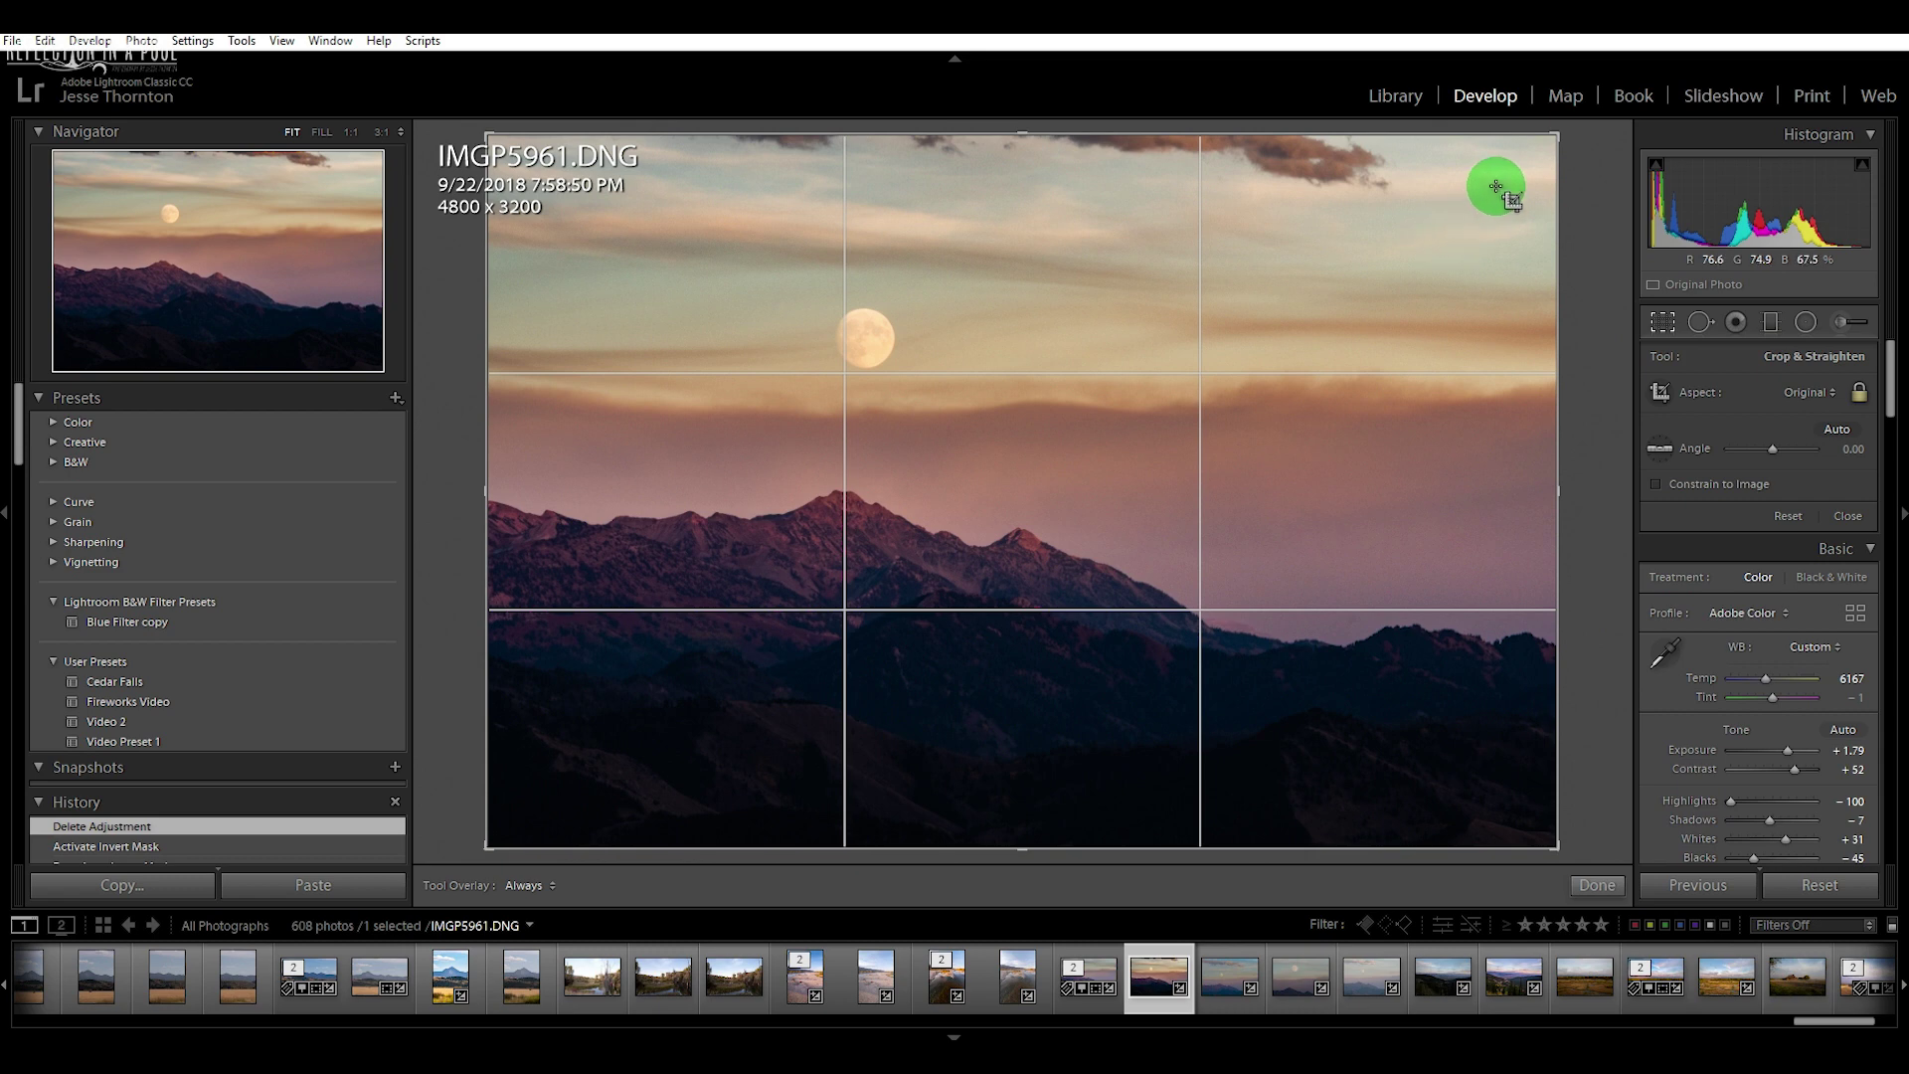
drag(1558, 133, 1523, 164)
drag(1333, 242, 1286, 258)
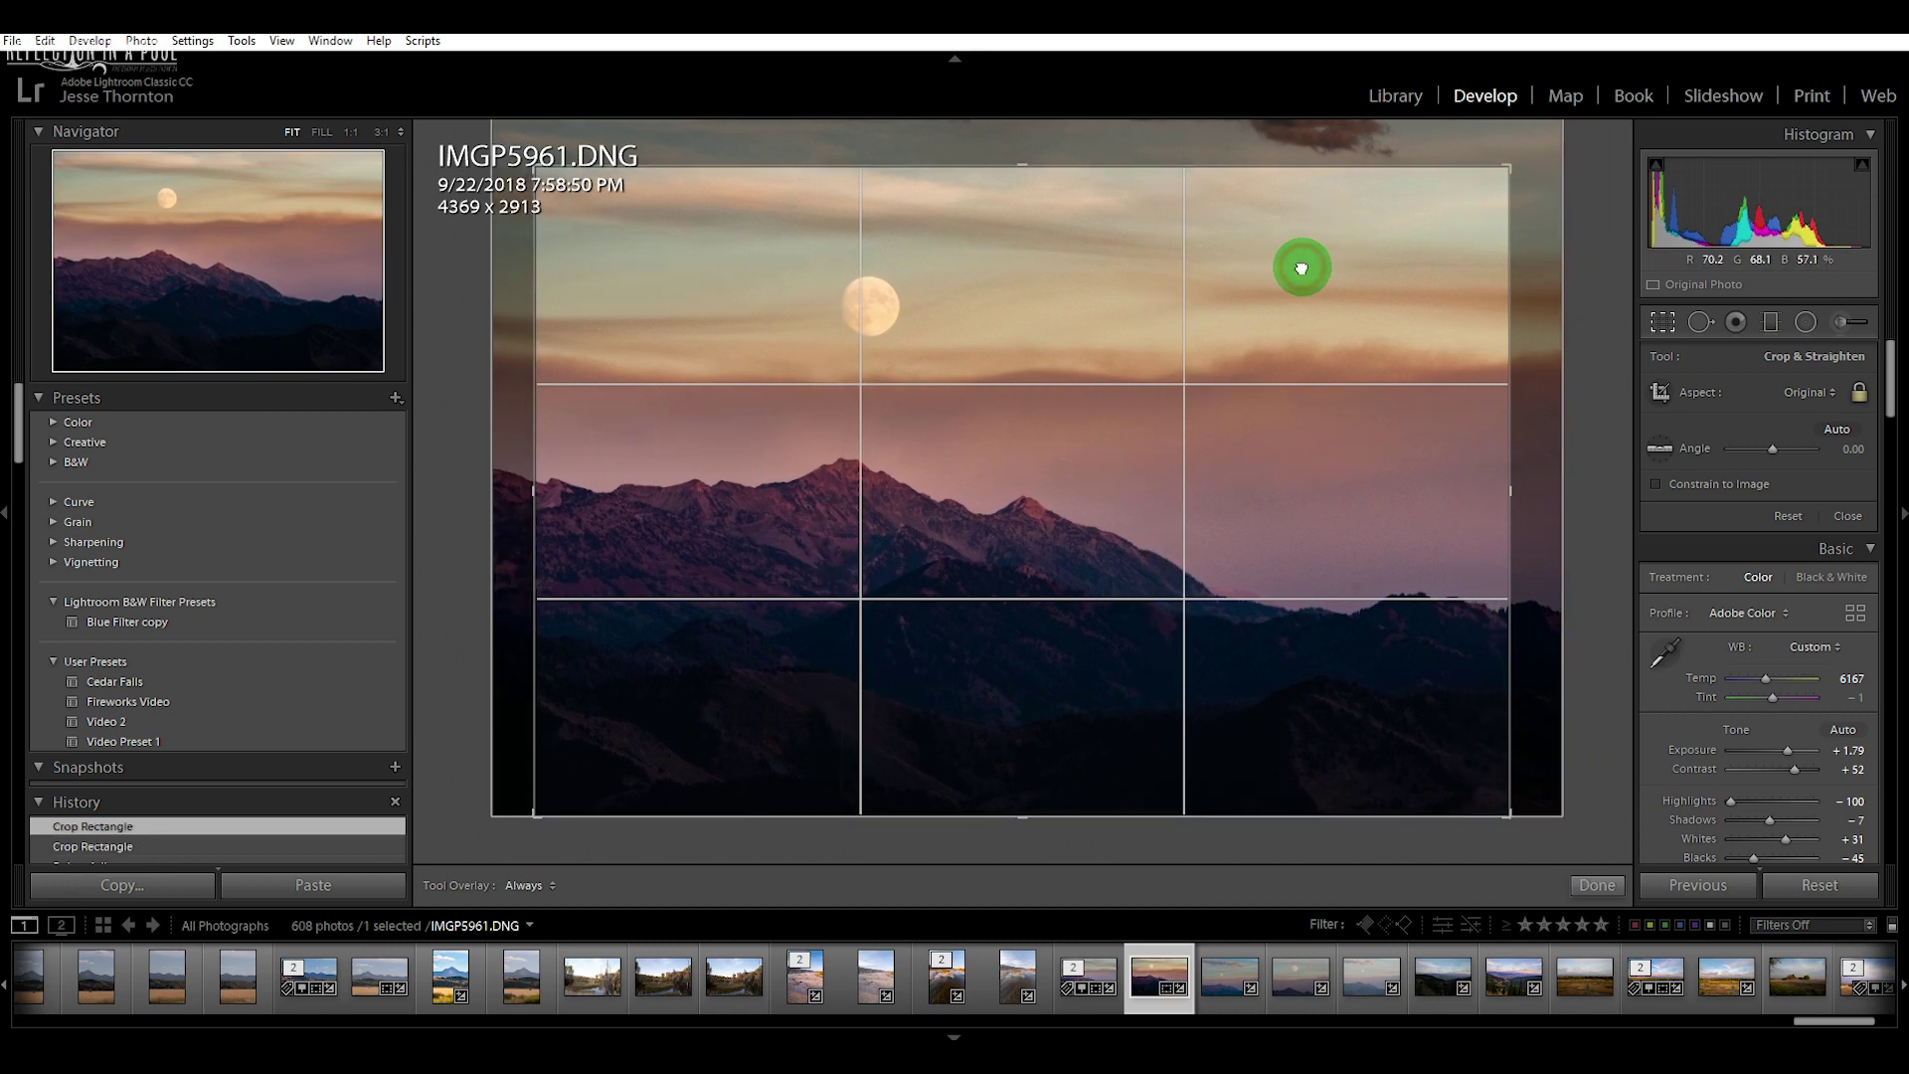
click(1662, 322)
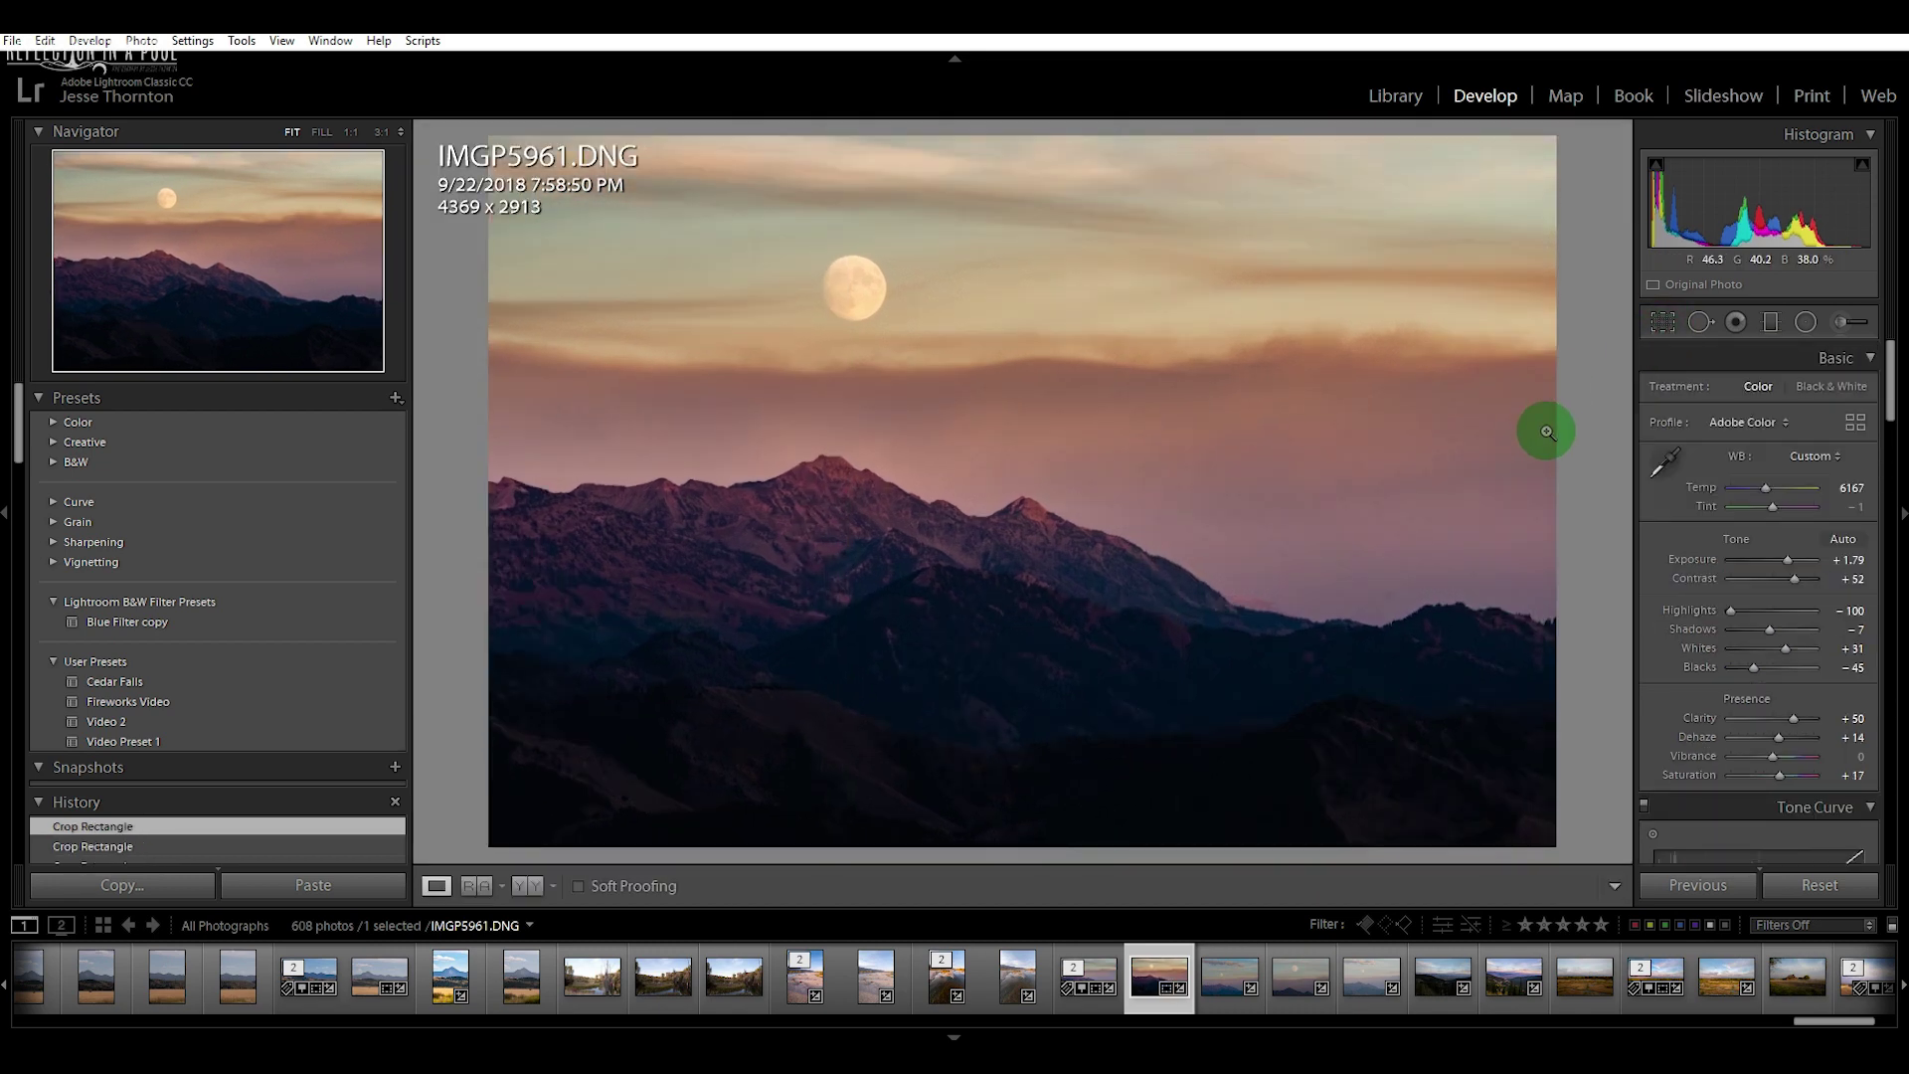